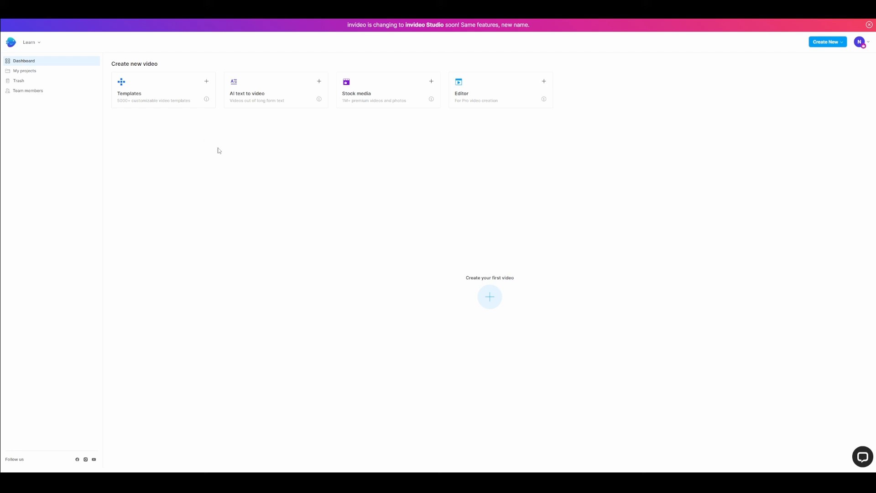
Open the pre-built video templates library and browse the suggested templates
{"action": "left_click", "coordinate": [172, 89]}
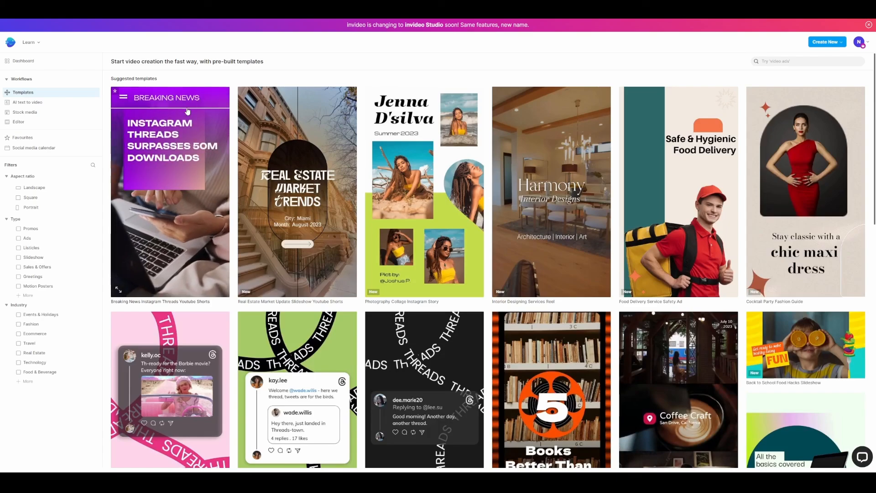
{"action": "scroll", "coordinate": [198, 128], "scroll_direction": "down", "scroll_amount": 20}
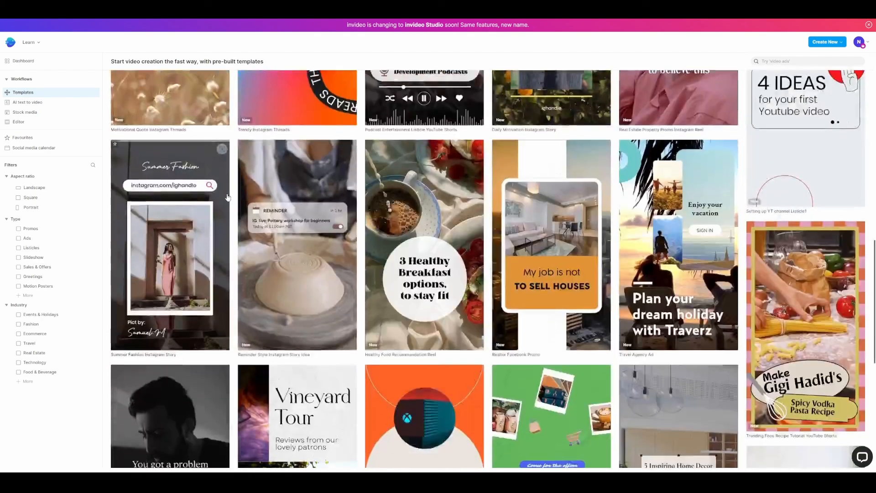
{"action": "scroll", "coordinate": [227, 196], "scroll_direction": "down", "scroll_amount": 6}
{"action": "scroll", "coordinate": [227, 192], "scroll_direction": "up", "scroll_amount": 7}
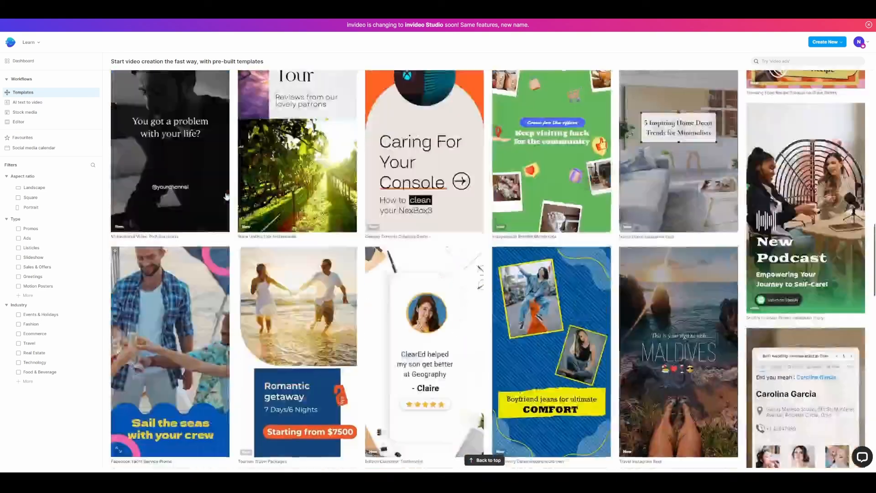
{"action": "scroll", "coordinate": [226, 190], "scroll_direction": "up", "scroll_amount": 10}
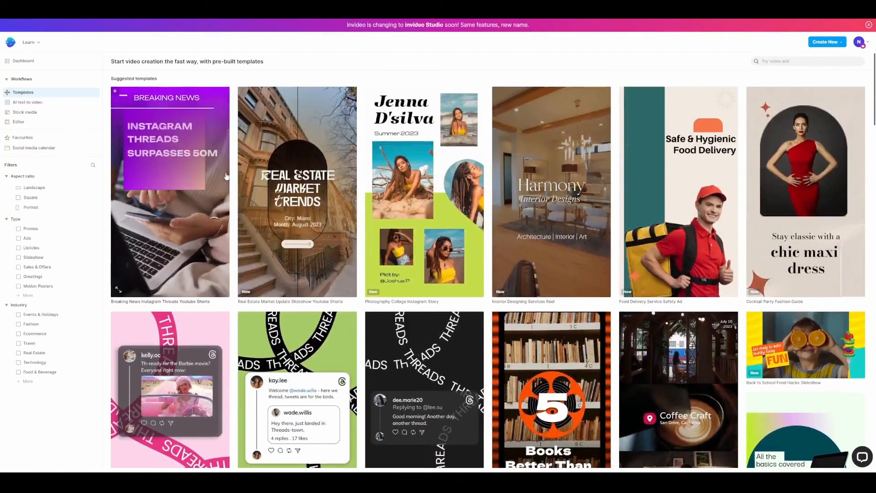
Try the Landscape, Square and Portrait aspect ratio filters one at a time on the templates and clear the filter
{"action": "left_click", "coordinate": [33, 189]}
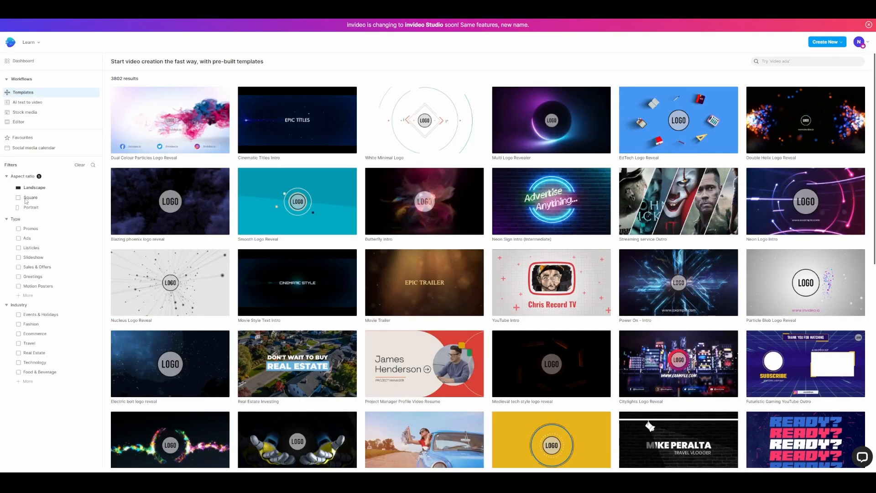
{"action": "left_click", "coordinate": [26, 199]}
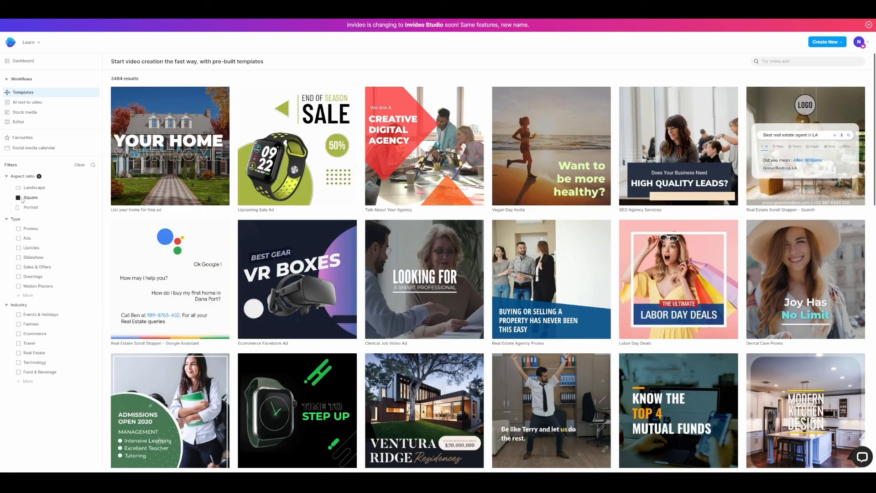
{"action": "left_click", "coordinate": [23, 200]}
{"action": "left_click", "coordinate": [27, 208]}
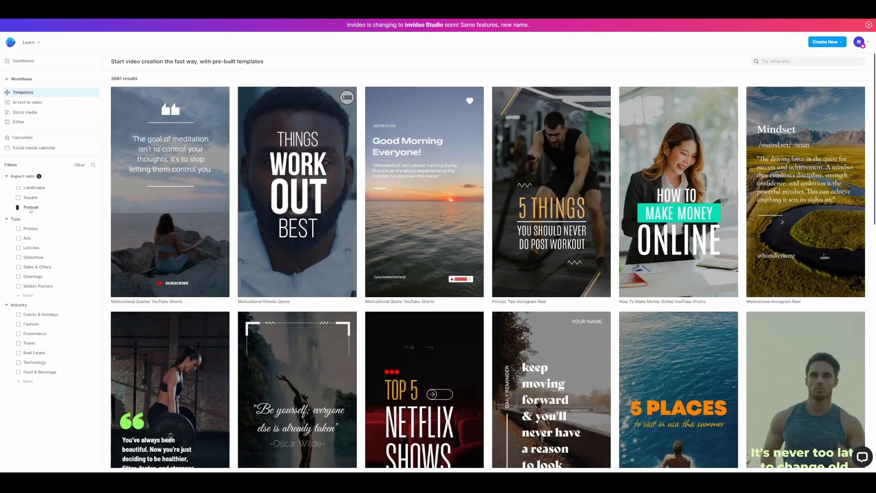
{"action": "left_click", "coordinate": [30, 208]}
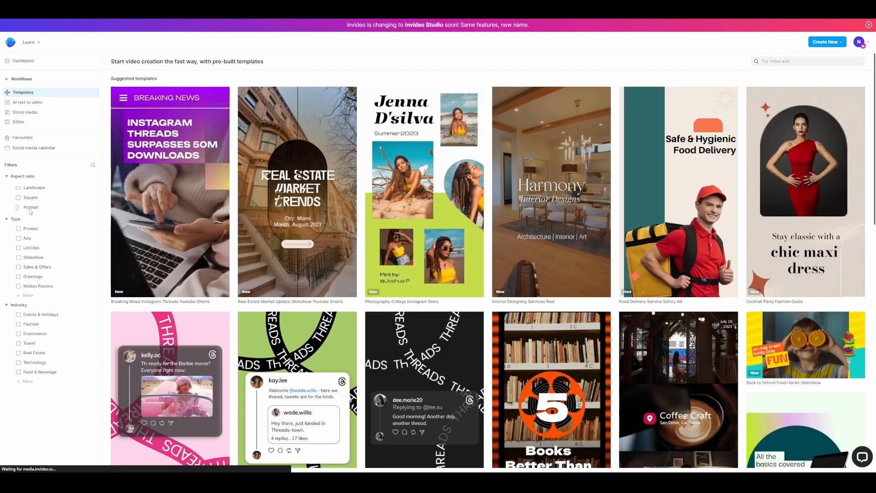
Try the Promos type filter and the Technology industry filter on the templates, clearing each one
{"action": "left_click", "coordinate": [18, 229]}
{"action": "scroll", "coordinate": [524, 214], "scroll_direction": "down", "scroll_amount": 10}
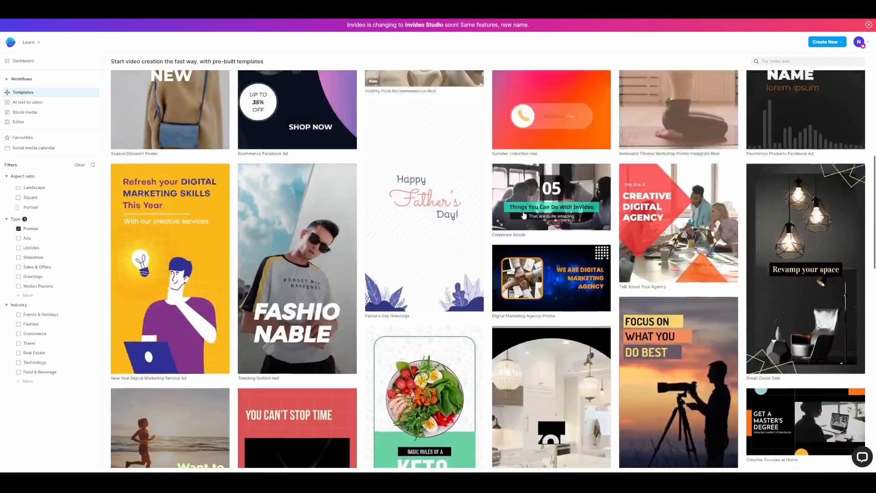
{"action": "scroll", "coordinate": [524, 214], "scroll_direction": "up", "scroll_amount": 10}
{"action": "left_click", "coordinate": [18, 229]}
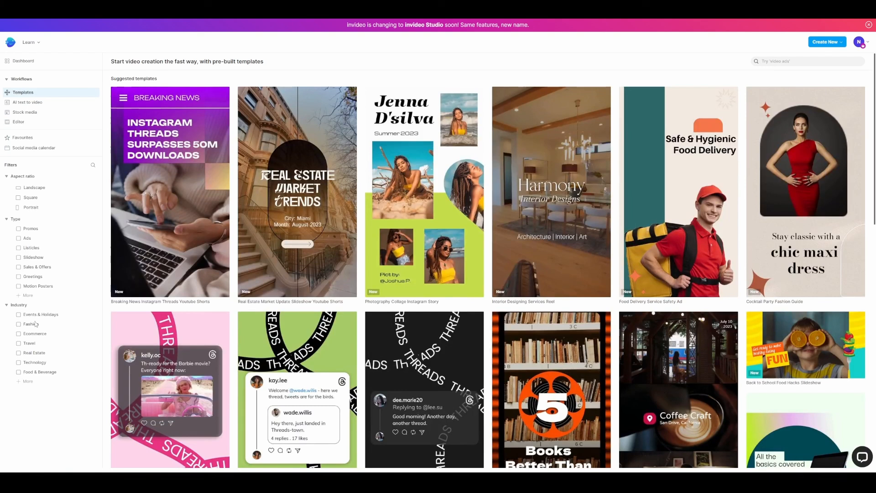
{"action": "left_click", "coordinate": [19, 363]}
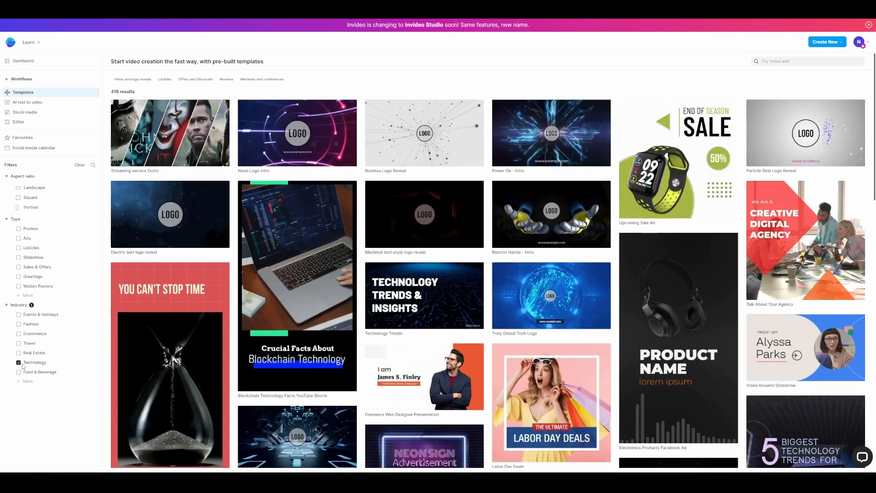
{"action": "left_click", "coordinate": [19, 363]}
Try the Real Estate industry filter together with the Square aspect ratio, and remove the Real Estate filter
{"action": "left_click", "coordinate": [24, 352]}
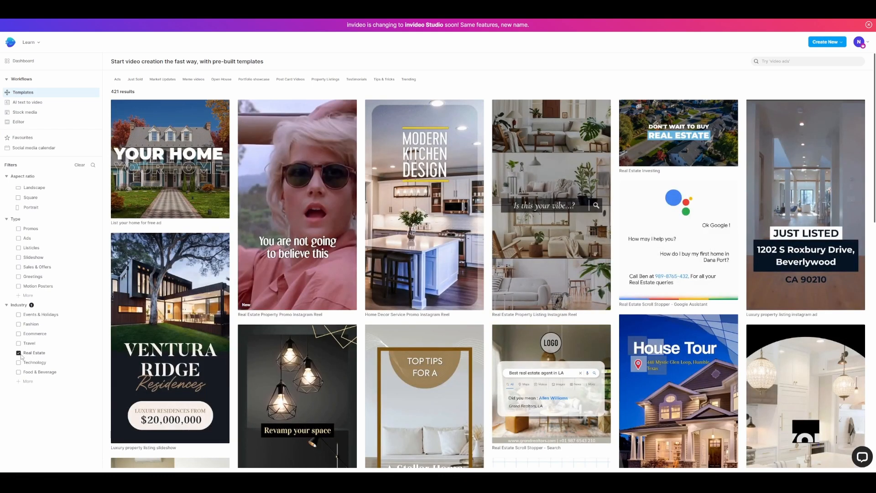
{"action": "left_click", "coordinate": [26, 199]}
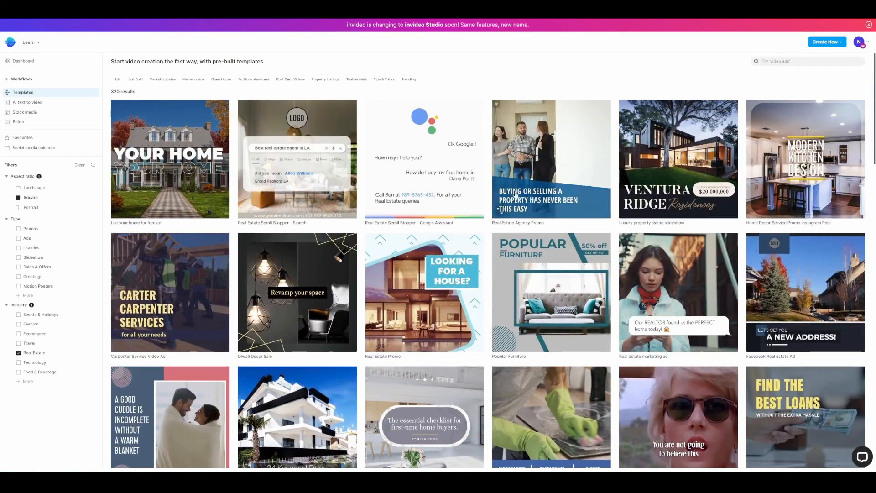
{"action": "left_click", "coordinate": [32, 352]}
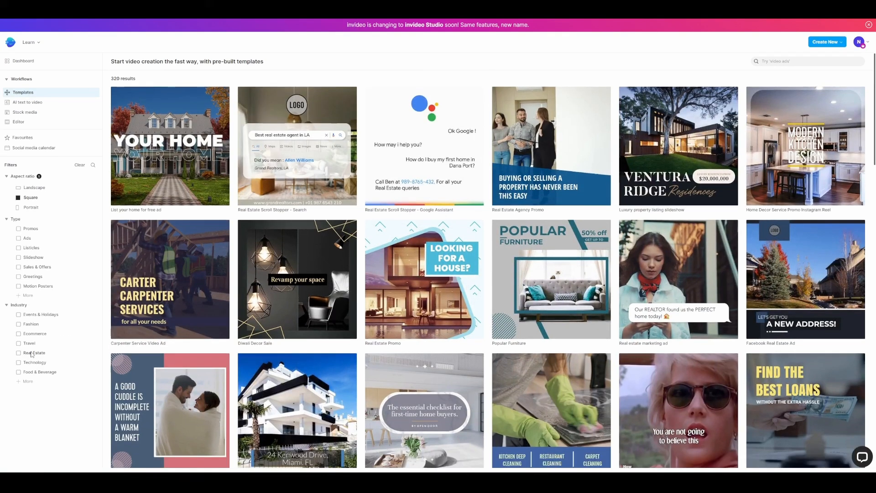
Filter the templates to the Portrait aspect ratio only and open the Electronics Products Facebook Ad template
{"action": "left_click", "coordinate": [18, 207]}
{"action": "left_click", "coordinate": [18, 197]}
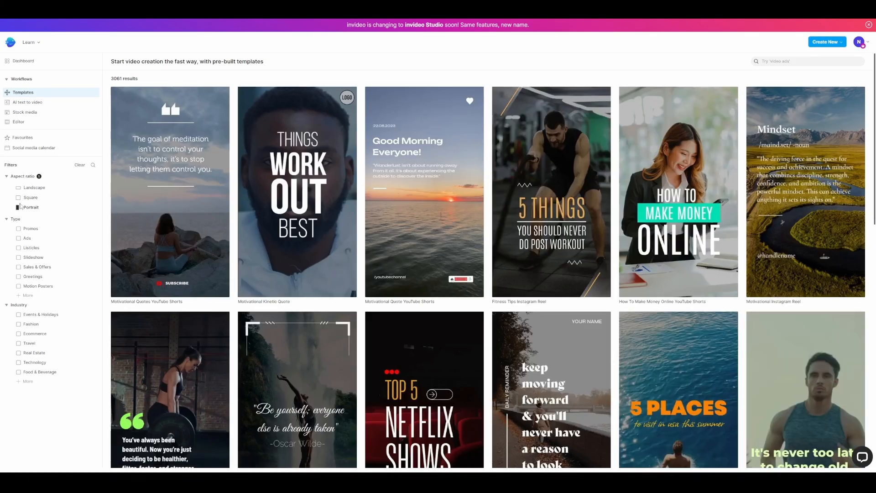
{"action": "scroll", "coordinate": [600, 205], "scroll_direction": "down", "scroll_amount": 20}
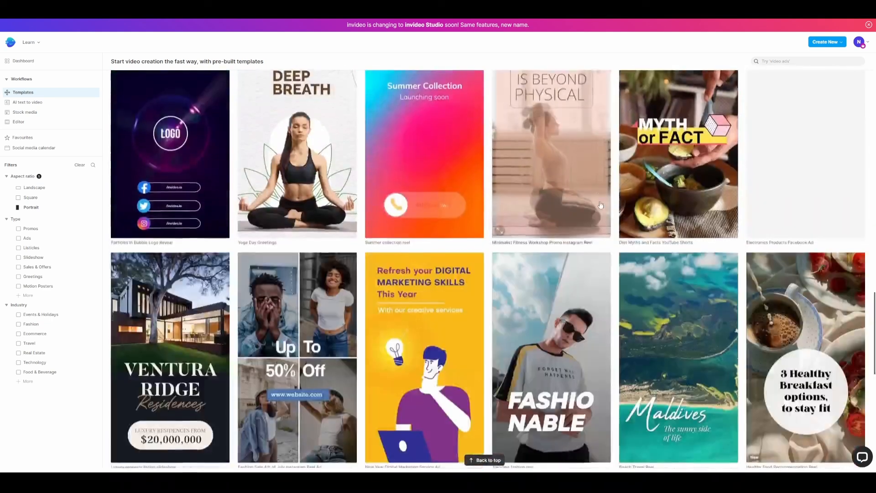
{"action": "scroll", "coordinate": [600, 205], "scroll_direction": "down", "scroll_amount": 10}
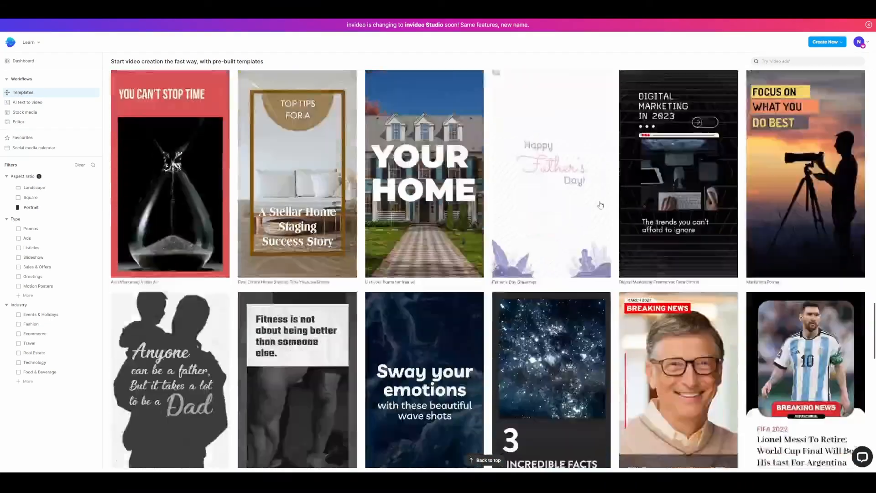
{"action": "scroll", "coordinate": [601, 205], "scroll_direction": "down", "scroll_amount": 15}
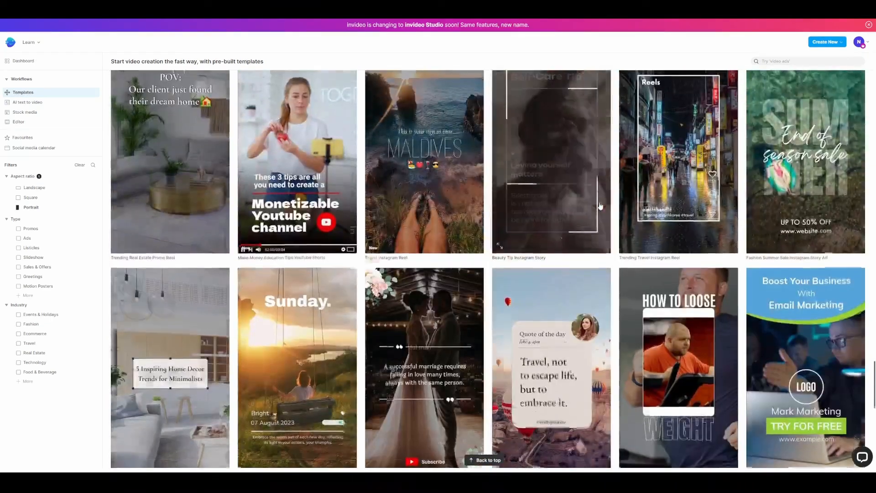
{"action": "scroll", "coordinate": [601, 207], "scroll_direction": "down", "scroll_amount": 11}
{"action": "scroll", "coordinate": [599, 208], "scroll_direction": "up", "scroll_amount": 10}
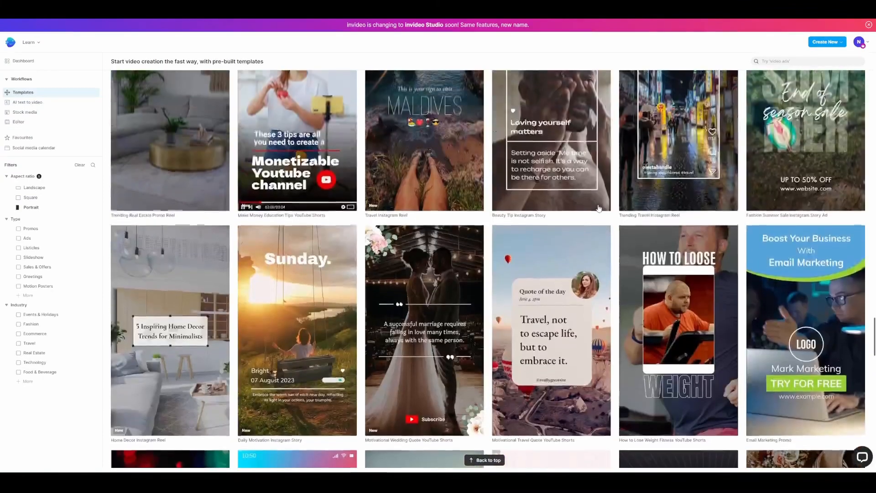
{"action": "scroll", "coordinate": [599, 209], "scroll_direction": "up", "scroll_amount": 8}
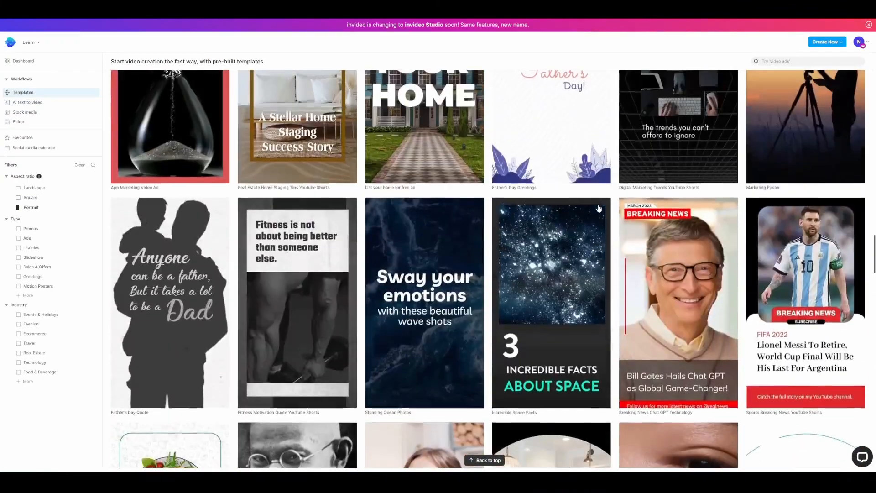
{"action": "scroll", "coordinate": [599, 209], "scroll_direction": "up", "scroll_amount": 10}
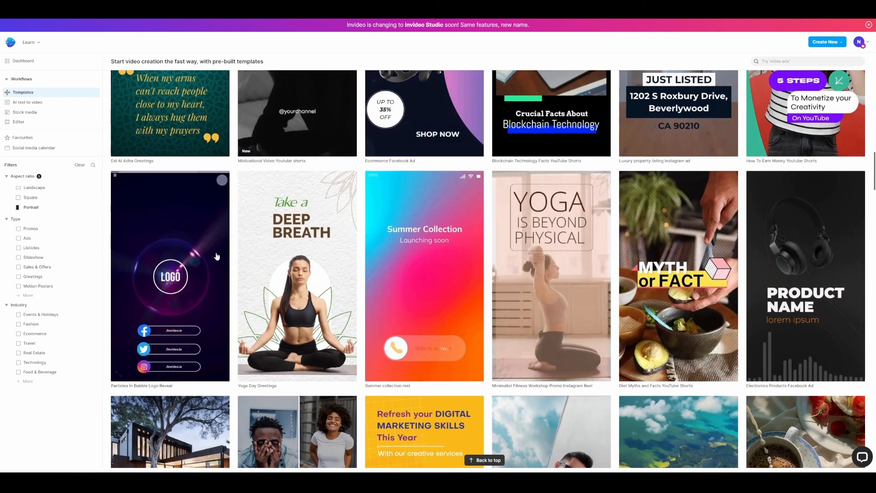
{"action": "left_click", "coordinate": [790, 269]}
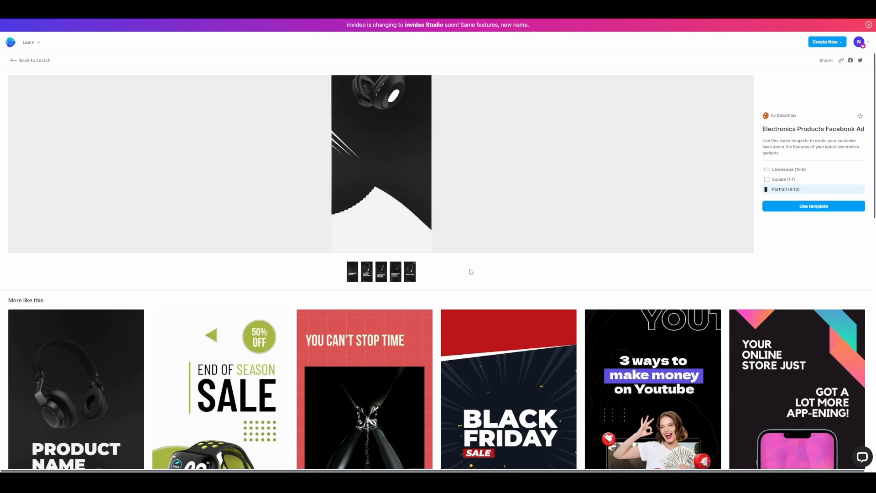
Preview the template in Square (1:1) and Landscape (16:9), and start a project from it in Portrait (9:16)
{"action": "left_click", "coordinate": [780, 181]}
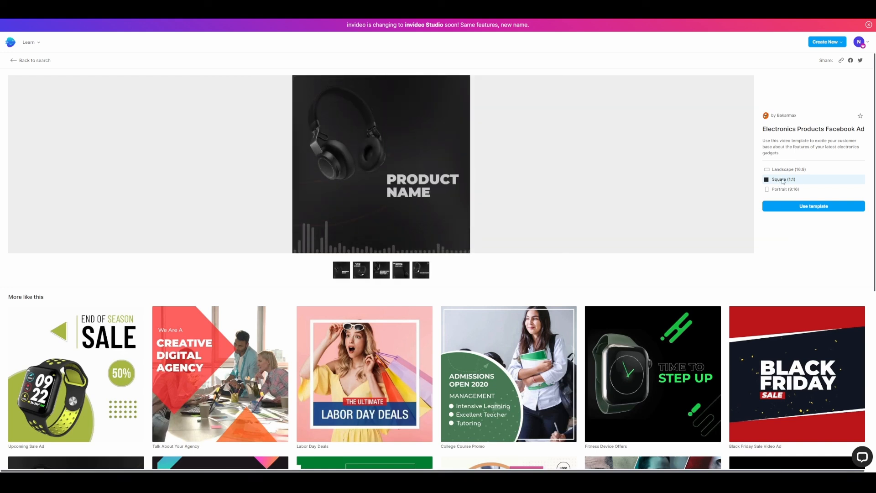
{"action": "left_click", "coordinate": [785, 172]}
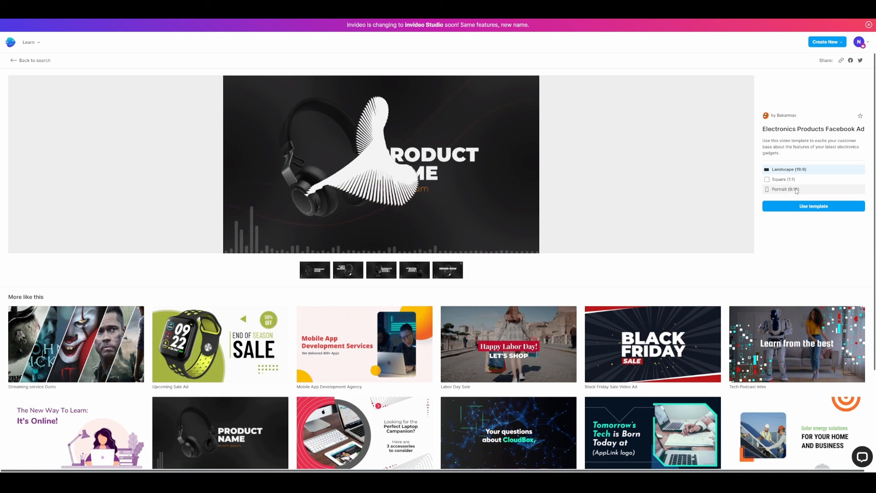
{"action": "left_click", "coordinate": [797, 191]}
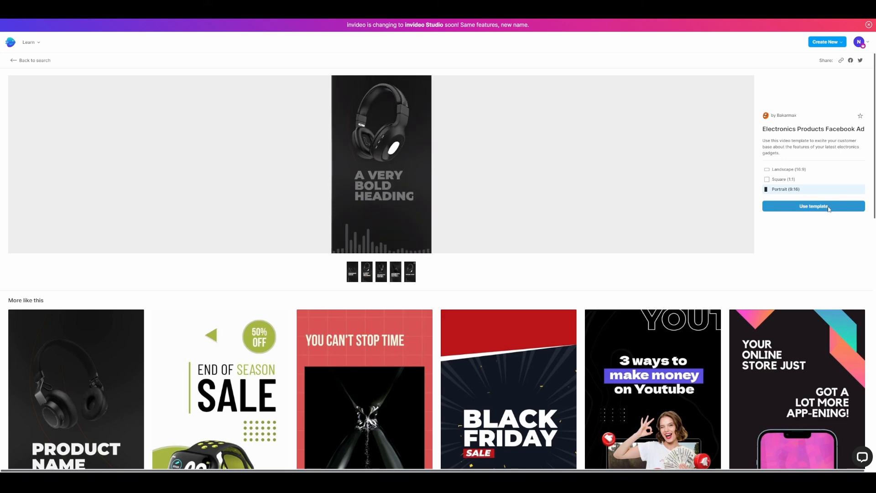
{"action": "left_click", "coordinate": [813, 207]}
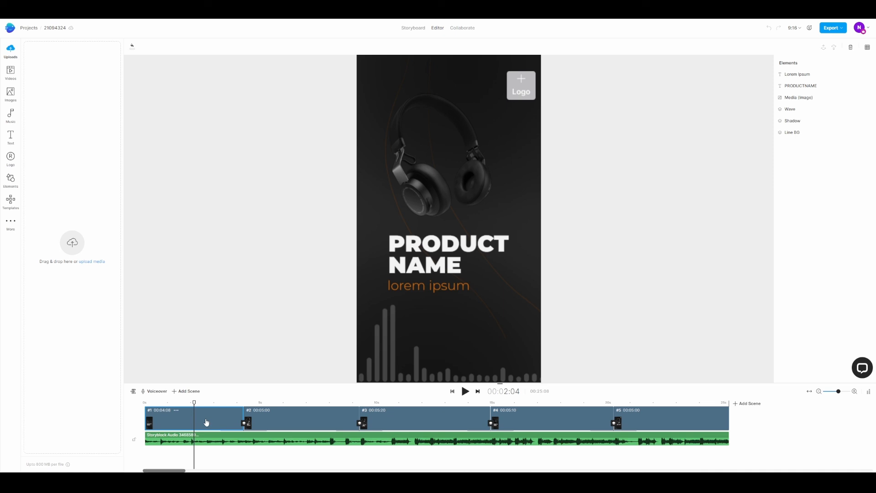
Show the individual layers of scene 1 in the timeline and return to the scene overview
{"action": "left_click", "coordinate": [133, 391]}
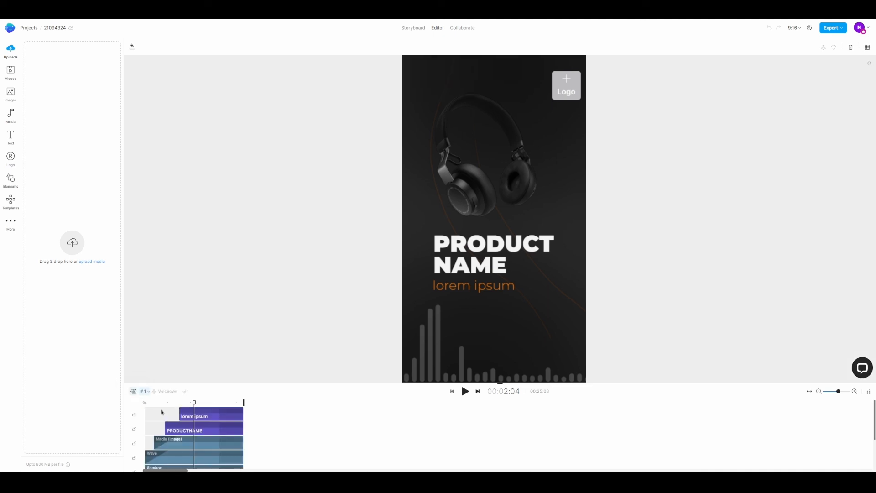
{"action": "left_click", "coordinate": [133, 392]}
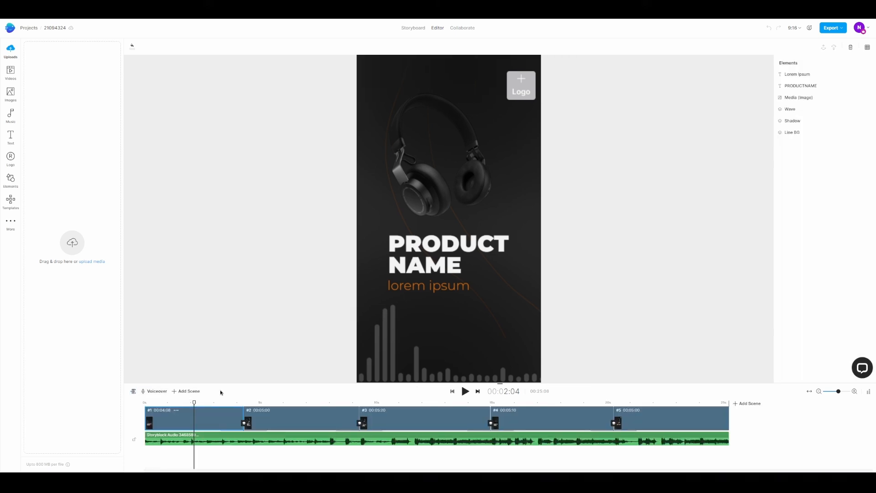
Start an automated text-to-speech voiceover and enter the script about AI as a creative partner for artists and developers
{"action": "left_click", "coordinate": [156, 393]}
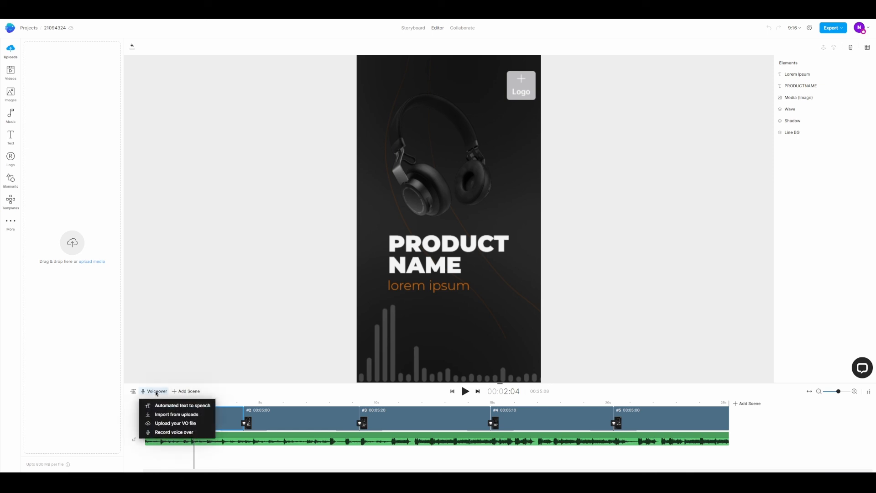
{"action": "left_click", "coordinate": [175, 406]}
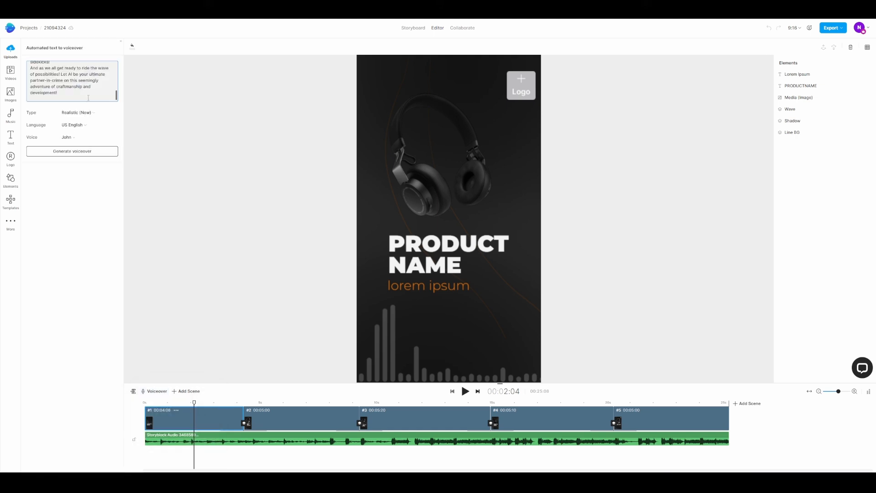
{"action": "scroll", "coordinate": [54, 97], "scroll_direction": "up", "scroll_amount": 5}
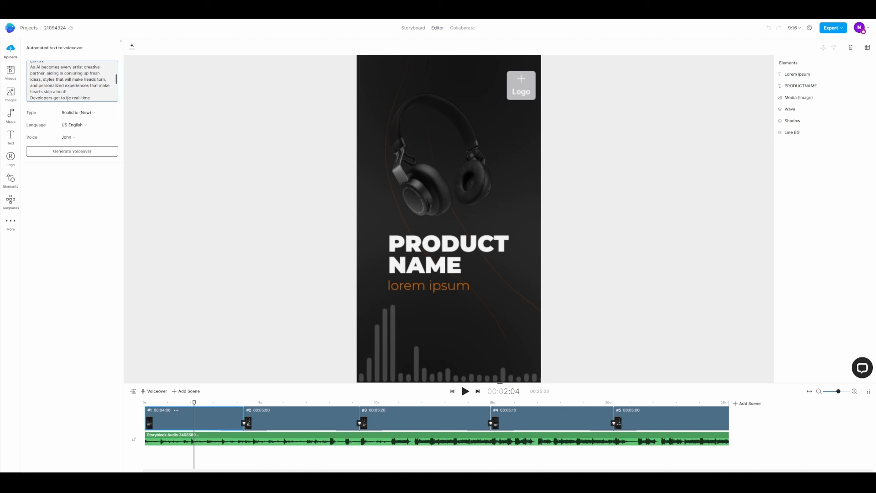
Check the available voices, keep the John voice, generate the voiceover from the script and play its preview
{"action": "left_click", "coordinate": [72, 138]}
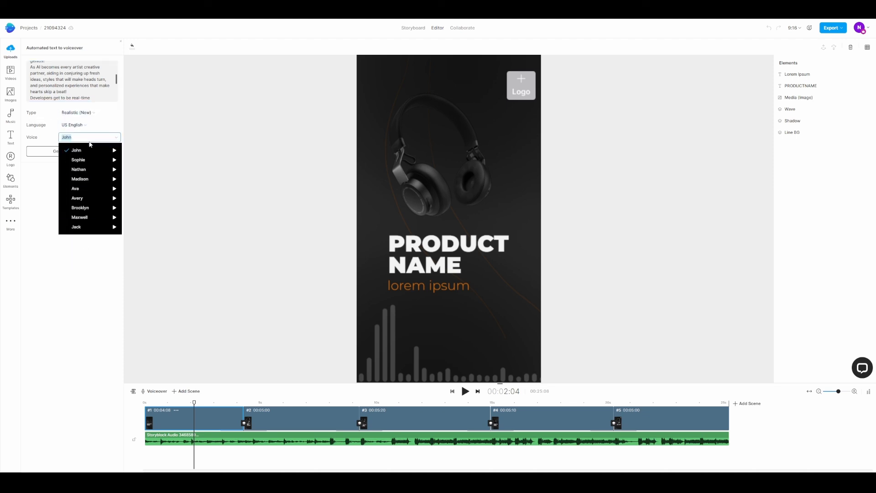
{"action": "left_click", "coordinate": [49, 143]}
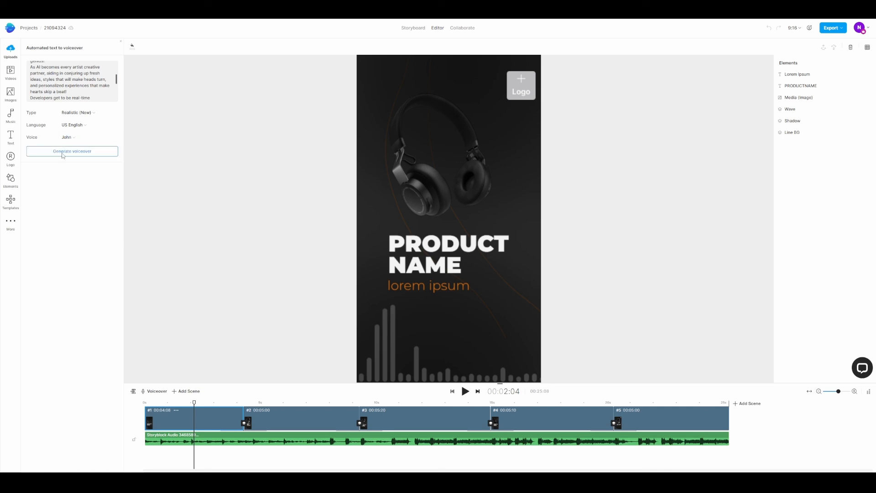
{"action": "left_click", "coordinate": [63, 153]}
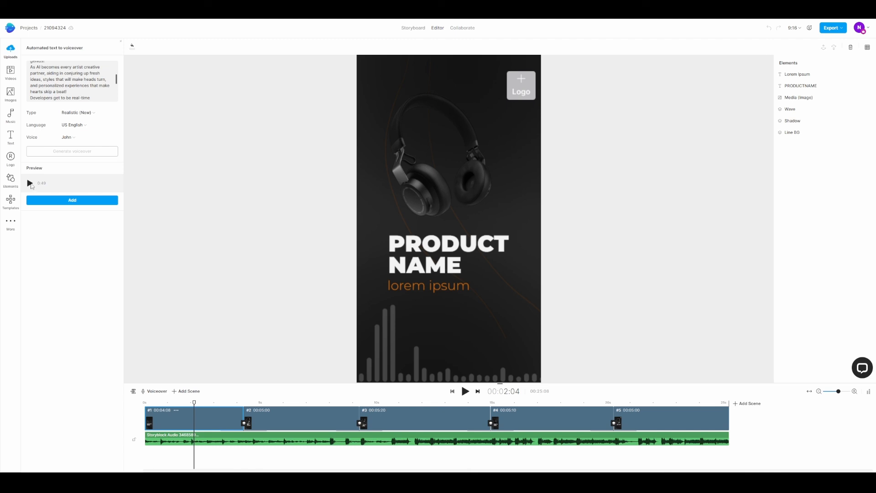
{"action": "left_click", "coordinate": [31, 183]}
{"action": "left_click", "coordinate": [31, 184]}
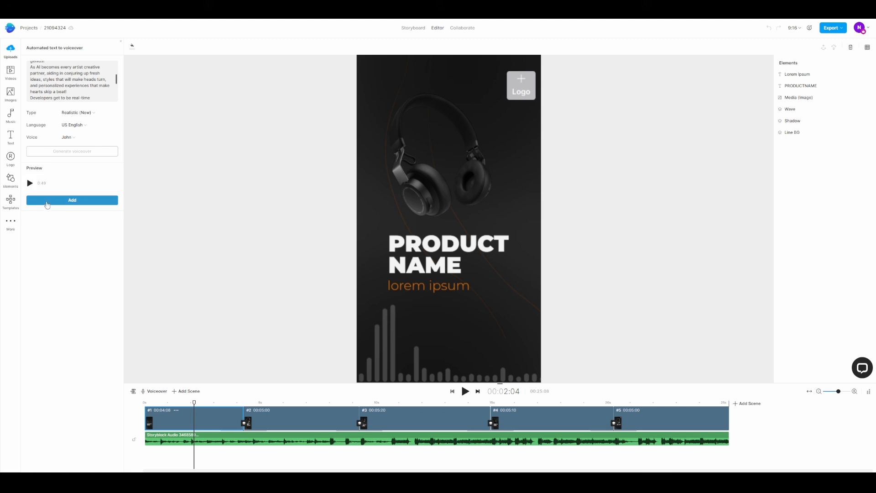
Add the generated voiceover to the timeline and extend the last scene to cover the voiceover's full length
{"action": "left_click", "coordinate": [47, 203]}
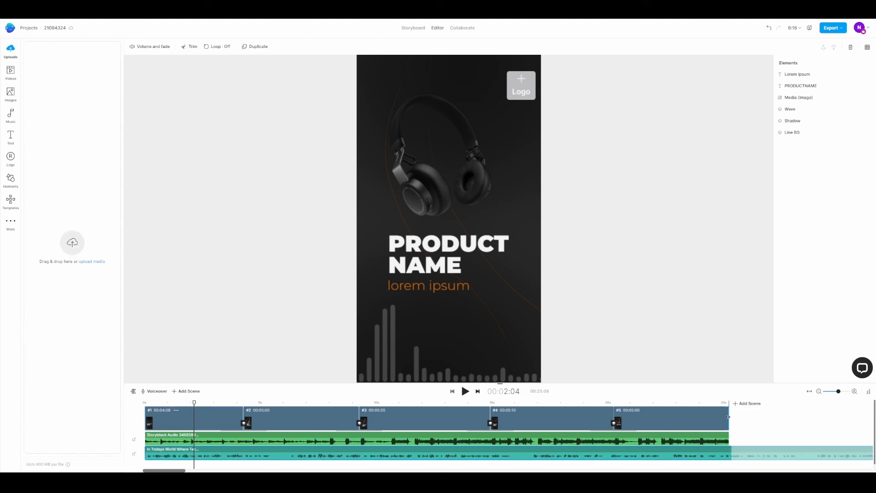
{"action": "left_click_drag", "start_coordinate": [728, 417], "coordinate": [809, 416]}
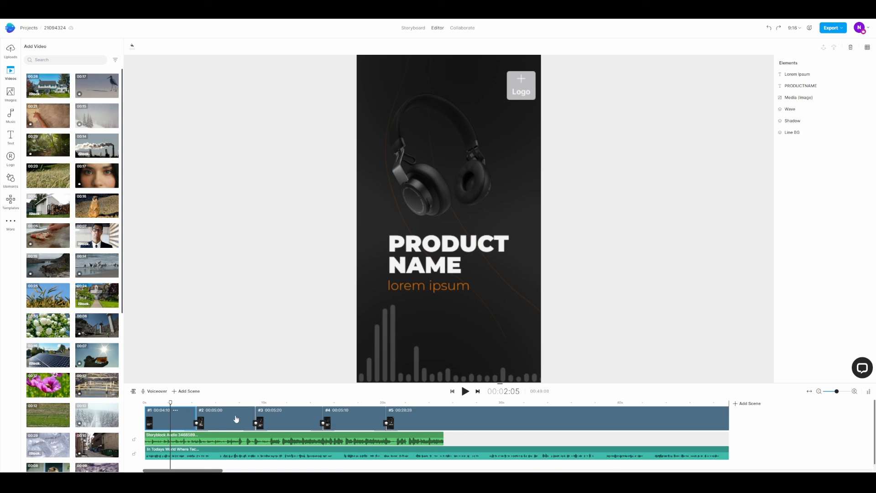
Delete the opening product name scene from the timeline
{"action": "left_click", "coordinate": [213, 425]}
{"action": "left_click", "coordinate": [170, 425]}
{"action": "left_click", "coordinate": [851, 47]}
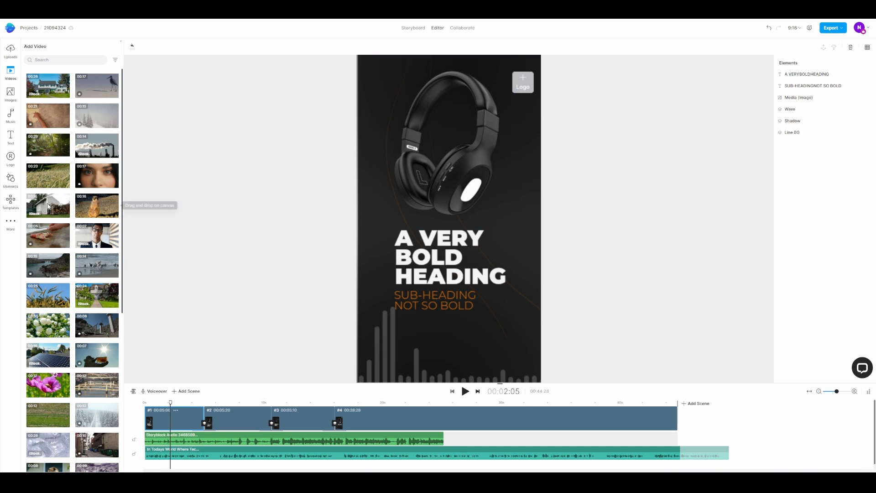
Browse the similar templates and insert the first scene of the 5g technology q&a template after scene 1
{"action": "left_click", "coordinate": [10, 202]}
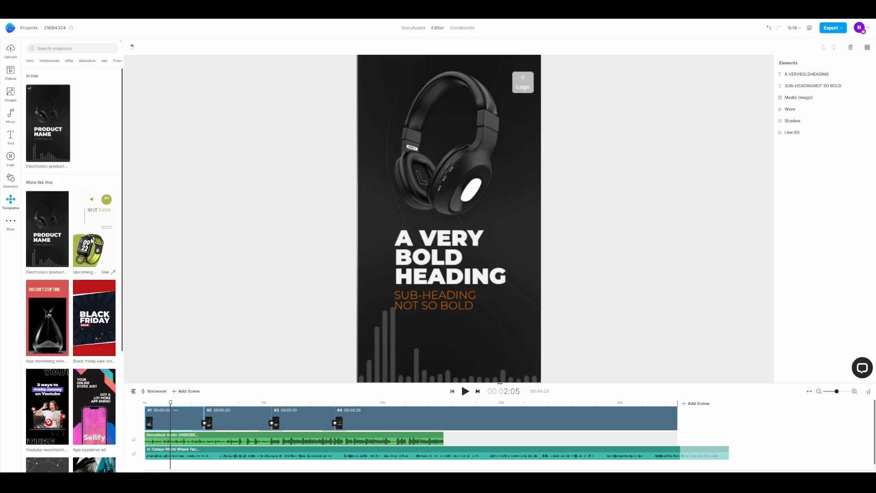
{"action": "scroll", "coordinate": [79, 226], "scroll_direction": "down", "scroll_amount": 4}
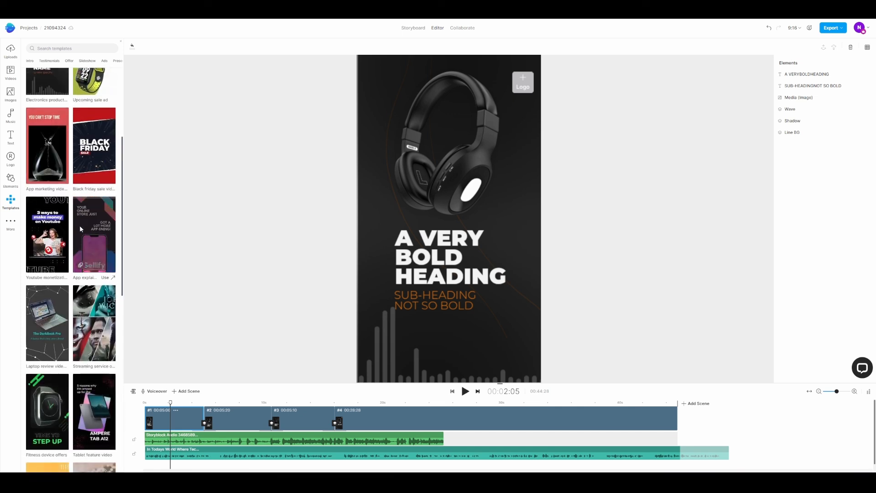
{"action": "scroll", "coordinate": [84, 235], "scroll_direction": "down", "scroll_amount": 2}
{"action": "scroll", "coordinate": [90, 194], "scroll_direction": "up", "scroll_amount": 3}
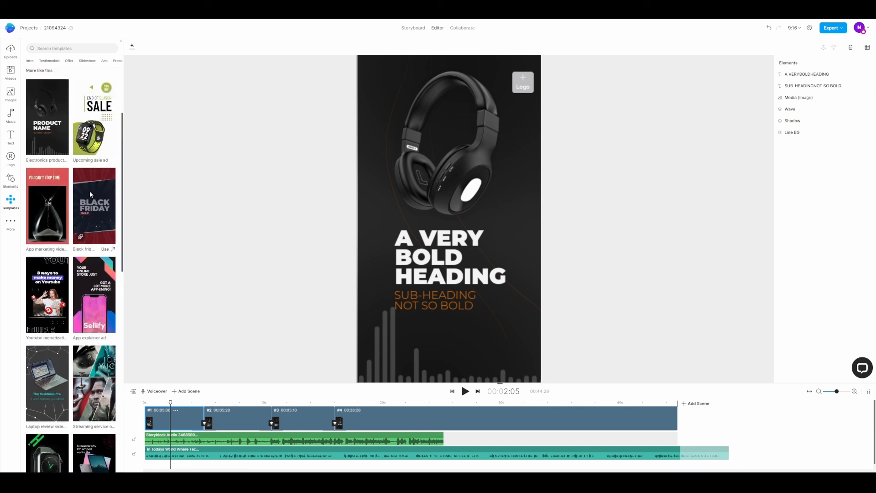
{"action": "scroll", "coordinate": [90, 192], "scroll_direction": "down", "scroll_amount": 7}
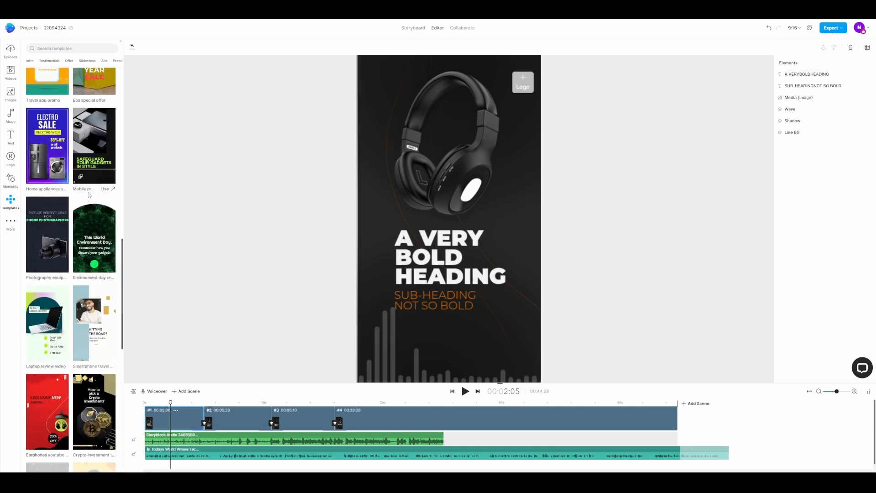
{"action": "scroll", "coordinate": [97, 258], "scroll_direction": "down", "scroll_amount": 8}
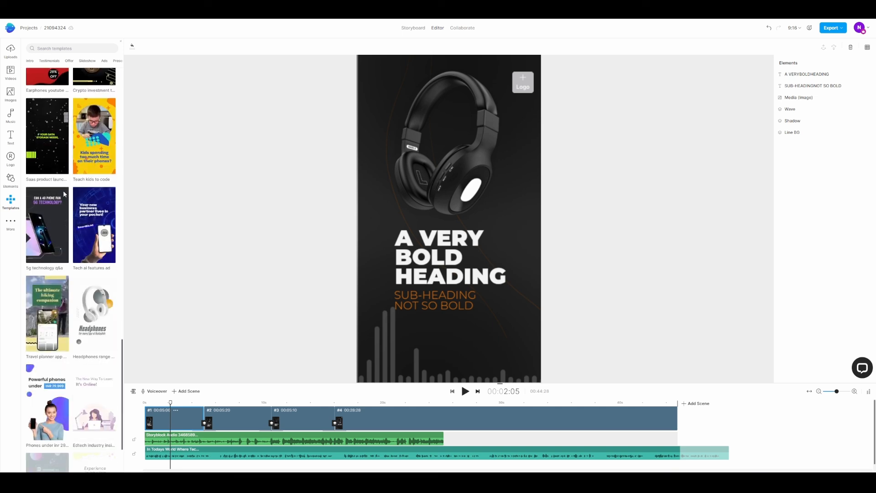
{"action": "left_click", "coordinate": [47, 236]}
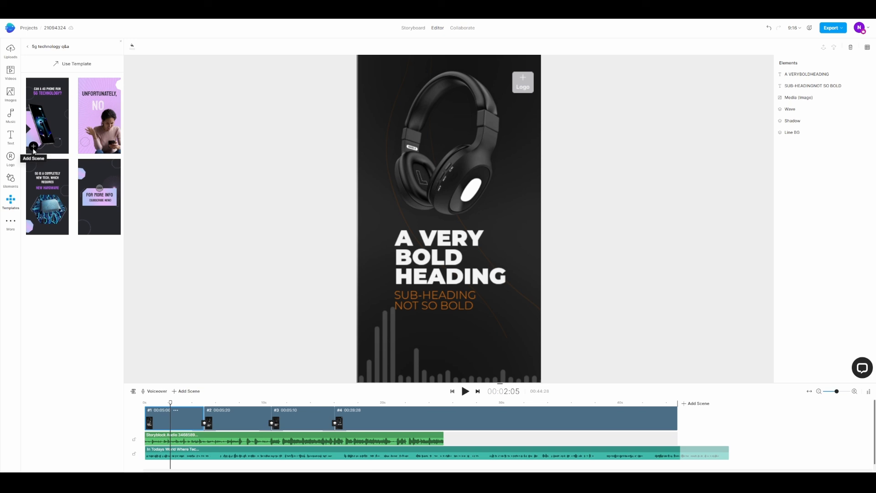
{"action": "left_click", "coordinate": [33, 147]}
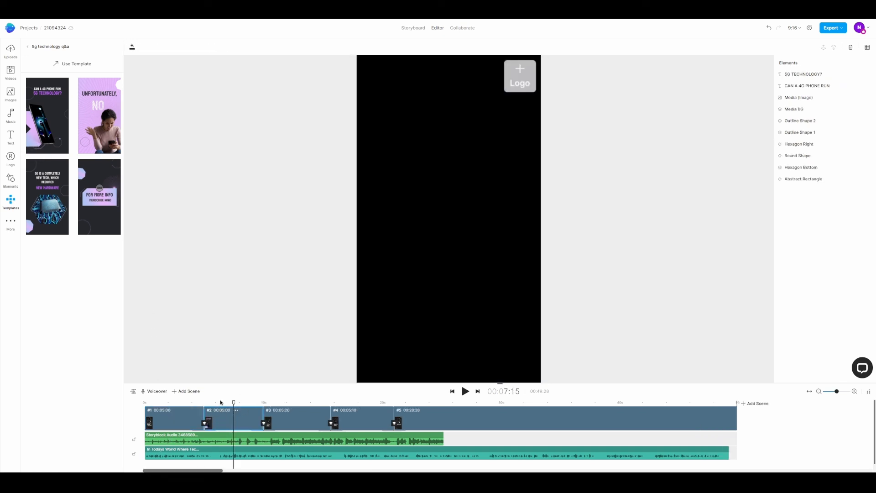
{"action": "left_click_drag", "start_coordinate": [229, 405], "coordinate": [287, 404]}
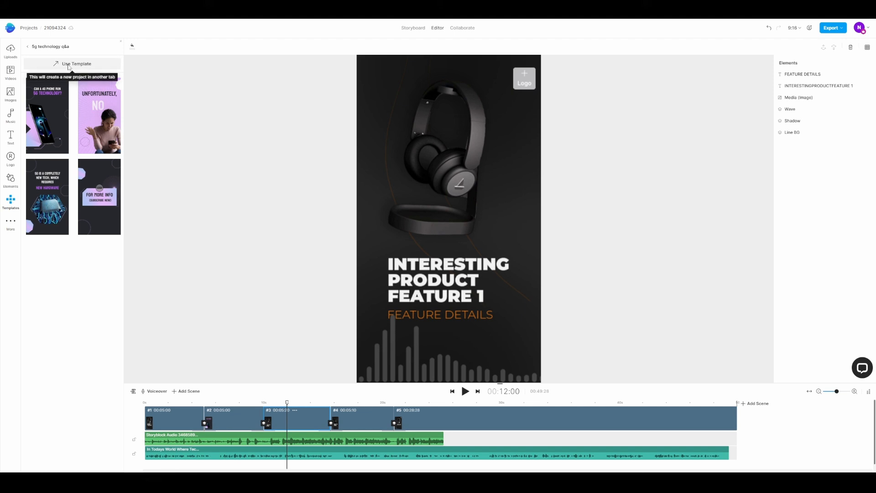
Create a separate project from the 5g technology q&a template and return to the dashboard
{"action": "left_click", "coordinate": [64, 64]}
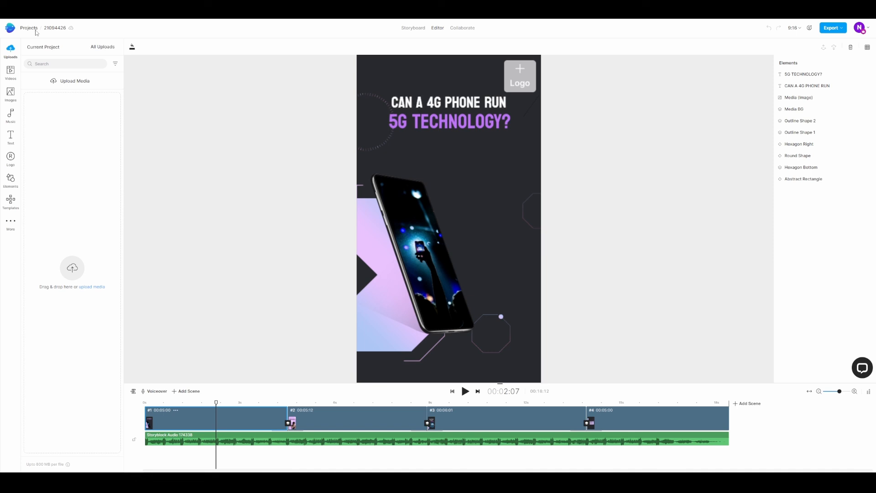
{"action": "left_click", "coordinate": [29, 29]}
{"action": "mouse_move", "coordinate": [30, 42]}
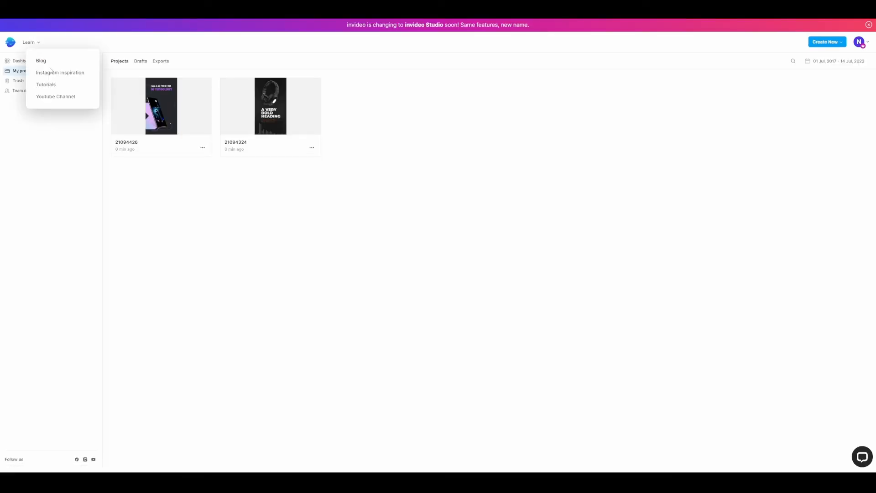
{"action": "left_click", "coordinate": [19, 62]}
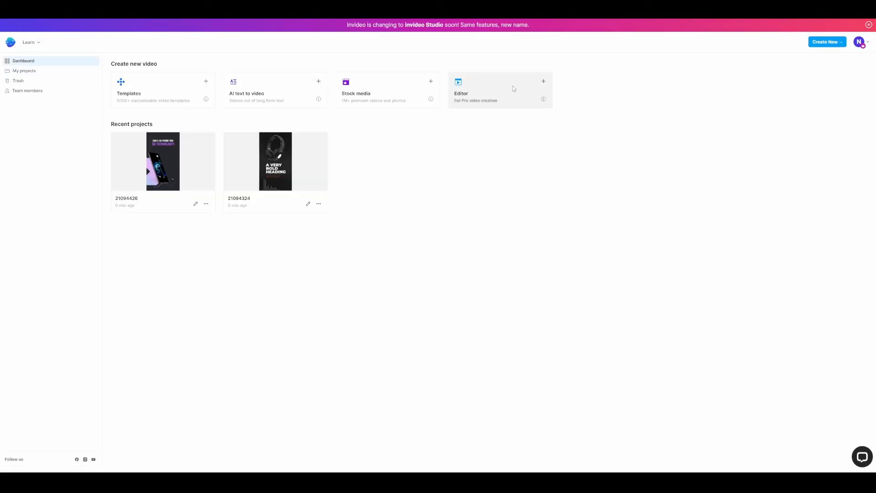
Create a blank project in the Editor with the Portrait dimension
{"action": "left_click", "coordinate": [527, 87]}
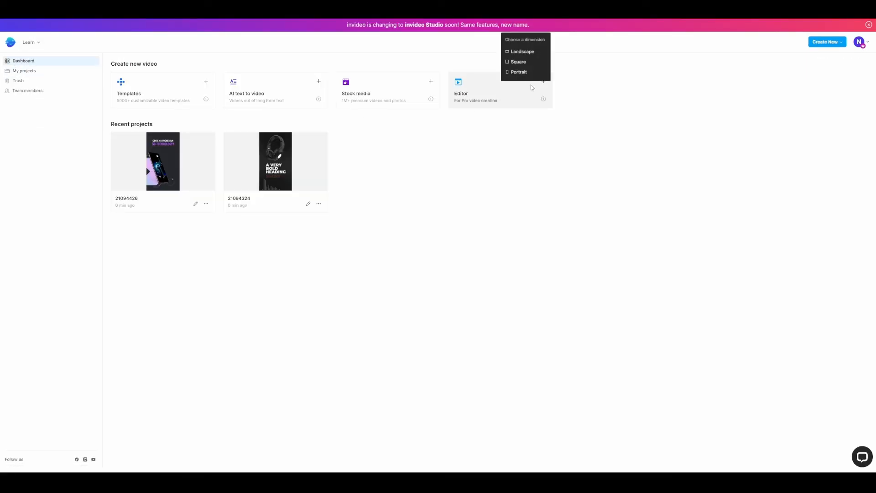
{"action": "left_click", "coordinate": [517, 91]}
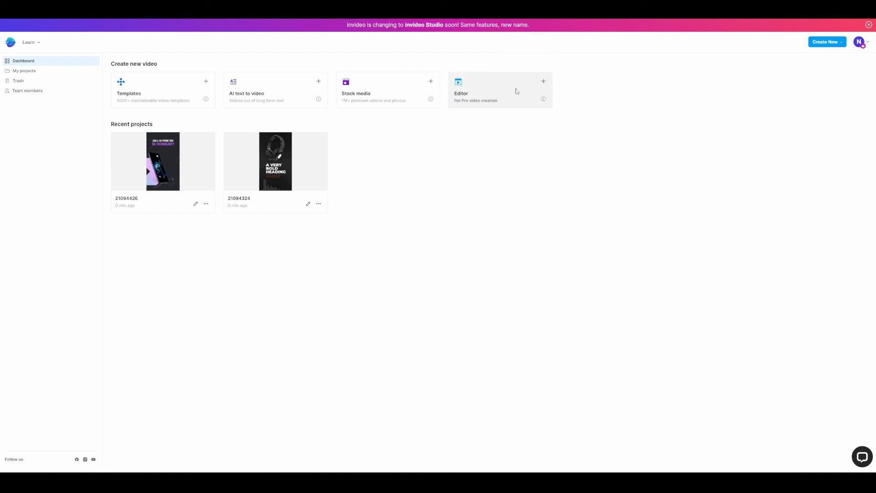
{"action": "left_click", "coordinate": [517, 91]}
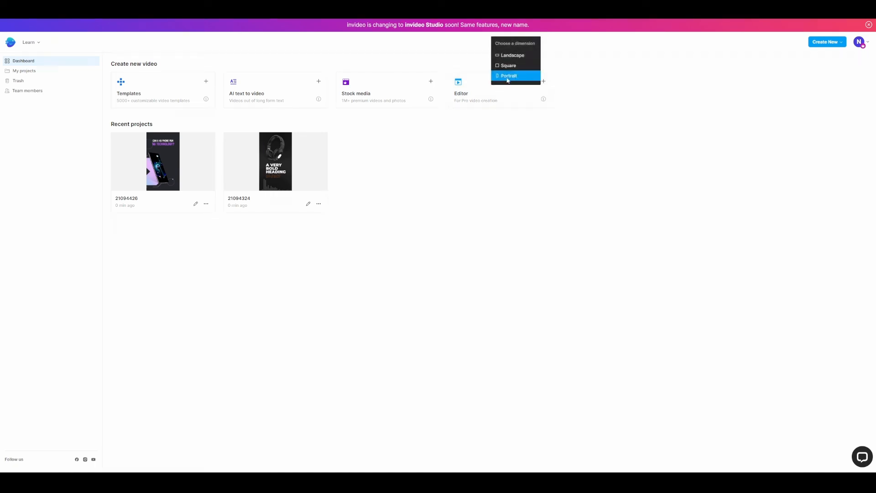
{"action": "left_click", "coordinate": [512, 77]}
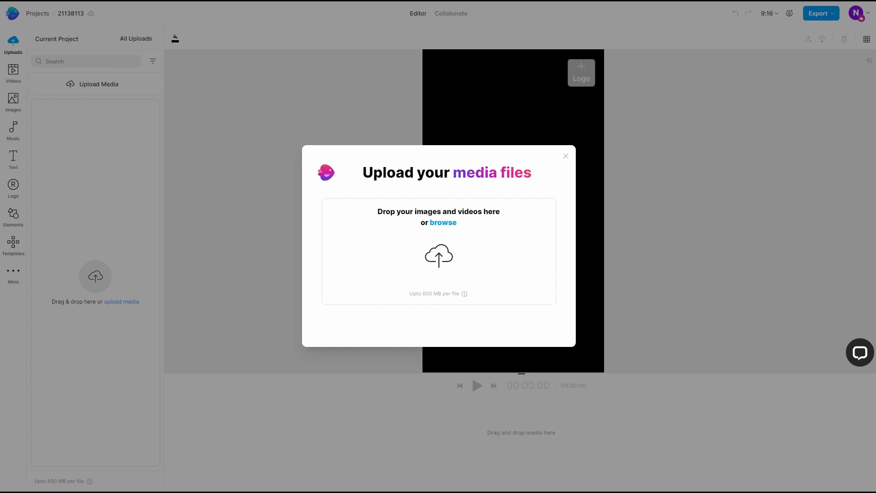
Upload the audio file AI art and dev collab (enhanced).wav and add it to the empty timeline
{"action": "left_click_drag", "start_coordinate": [517, 393], "coordinate": [420, 260]}
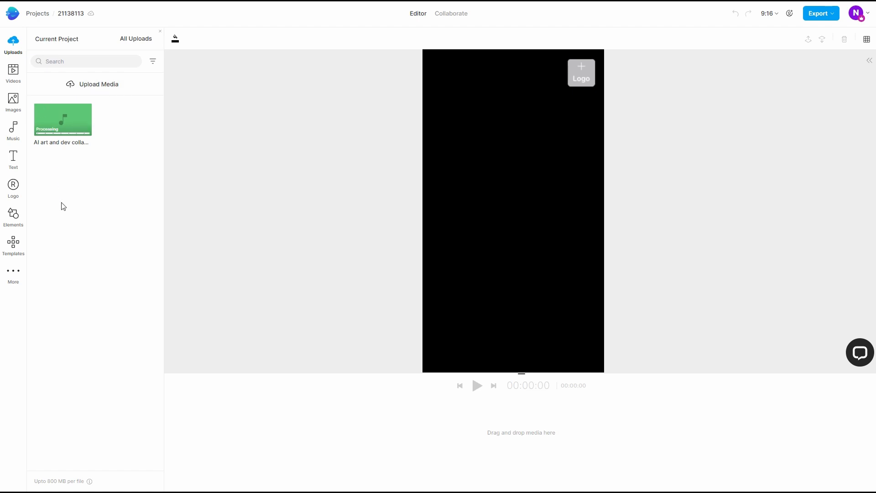
{"action": "left_click", "coordinate": [93, 87]}
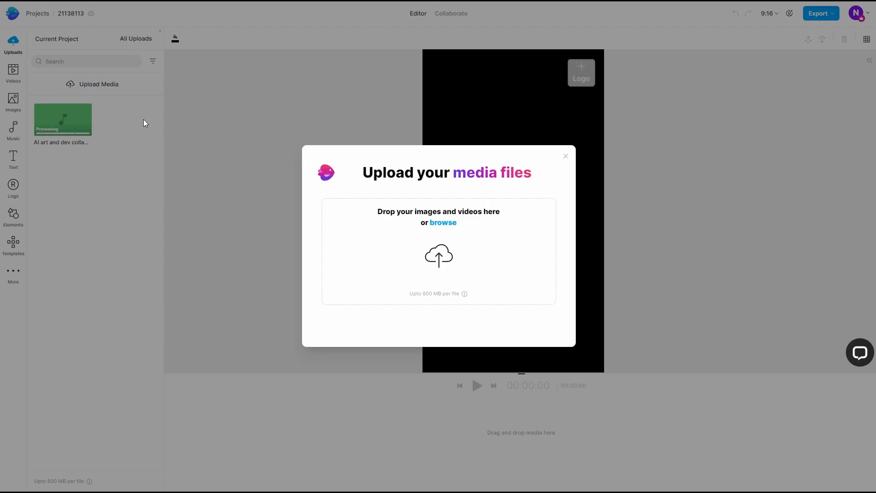
{"action": "left_click", "coordinate": [566, 157]}
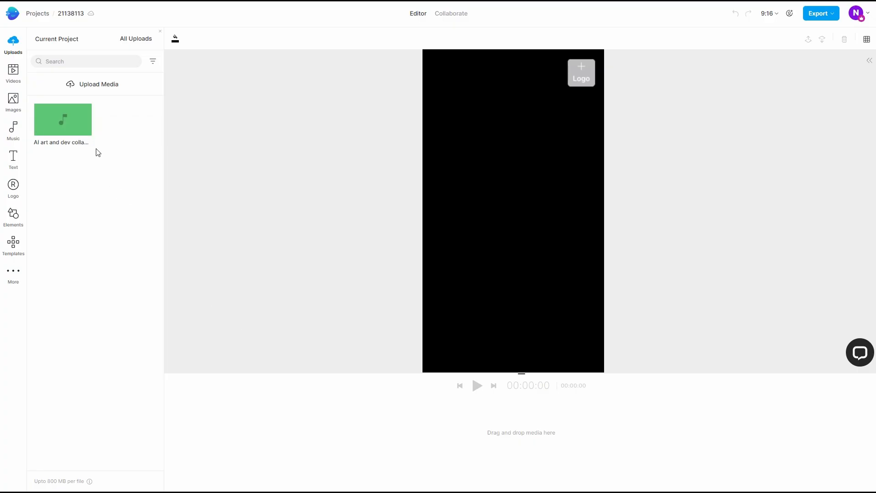
{"action": "left_click", "coordinate": [85, 128]}
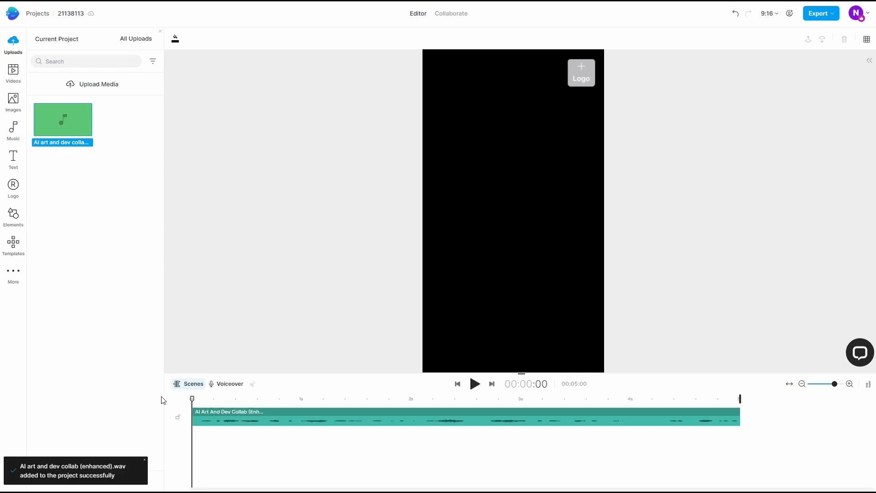
Lengthen the audio clip and extend the end of the project to about 21 seconds
{"action": "left_click_drag", "start_coordinate": [192, 399], "coordinate": [243, 399]}
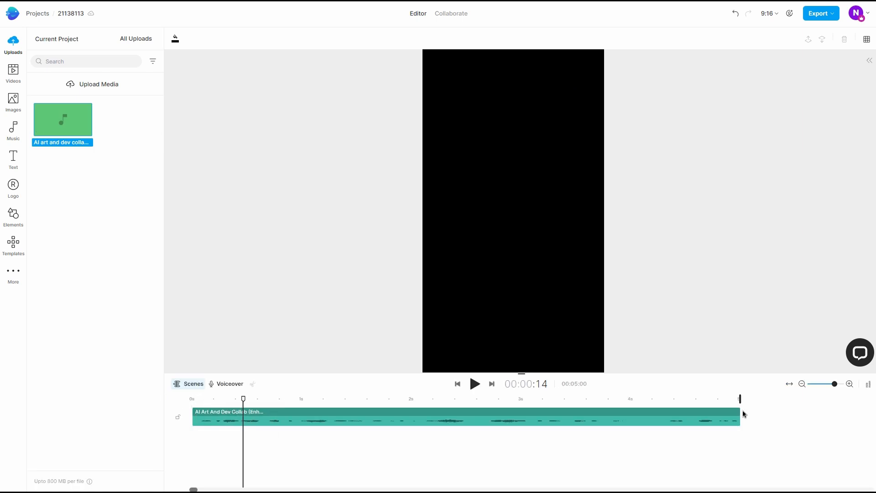
{"action": "left_click", "coordinate": [802, 383]}
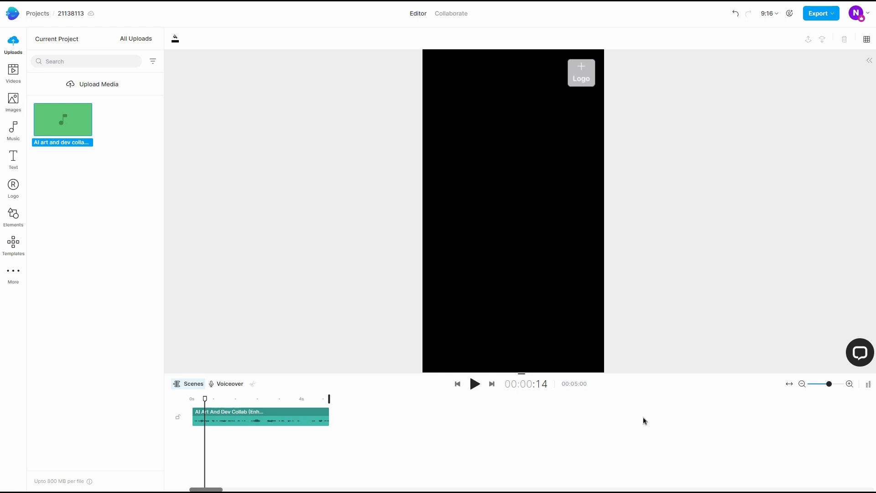
{"action": "left_click_drag", "start_coordinate": [329, 414], "coordinate": [775, 409]}
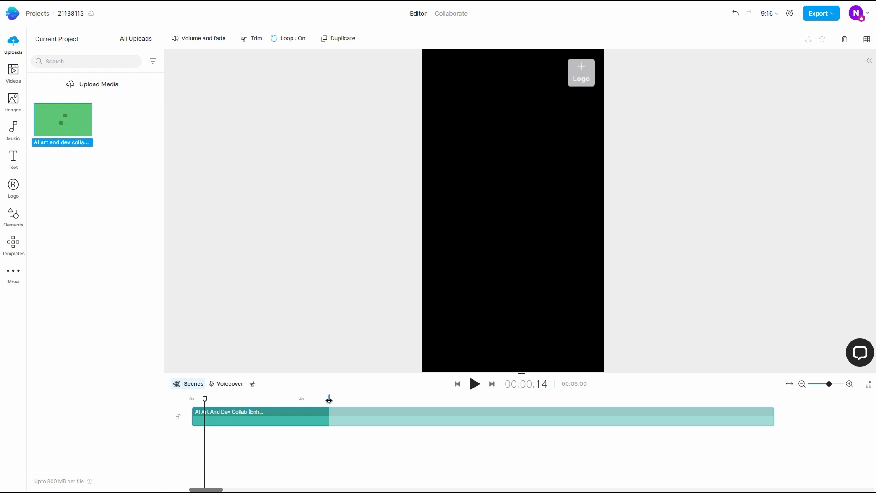
{"action": "left_click_drag", "start_coordinate": [204, 400], "coordinate": [774, 417]}
{"action": "left_click", "coordinate": [803, 384]}
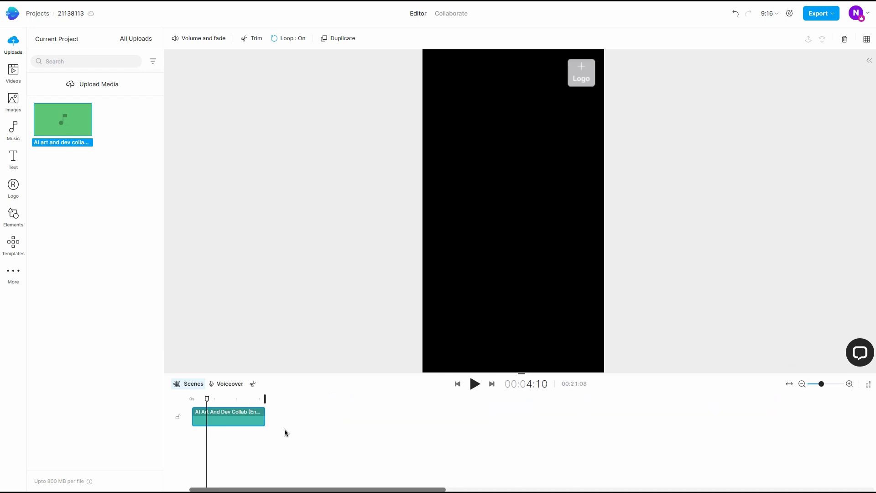
Extend the project to the audio's first loop point at about 39 seconds and trim the clip to remove the repeats
{"action": "left_click_drag", "start_coordinate": [265, 418], "coordinate": [478, 427]}
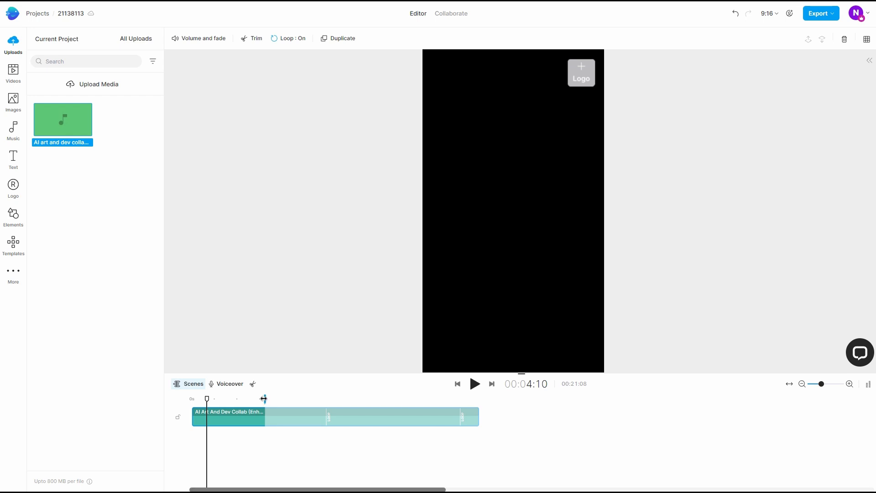
{"action": "mouse_move", "coordinate": [264, 399]}
{"action": "left_mouse_down"}
{"action": "mouse_move", "coordinate": [355, 398]}
{"action": "mouse_move", "coordinate": [326, 402]}
{"action": "left_mouse_up"}
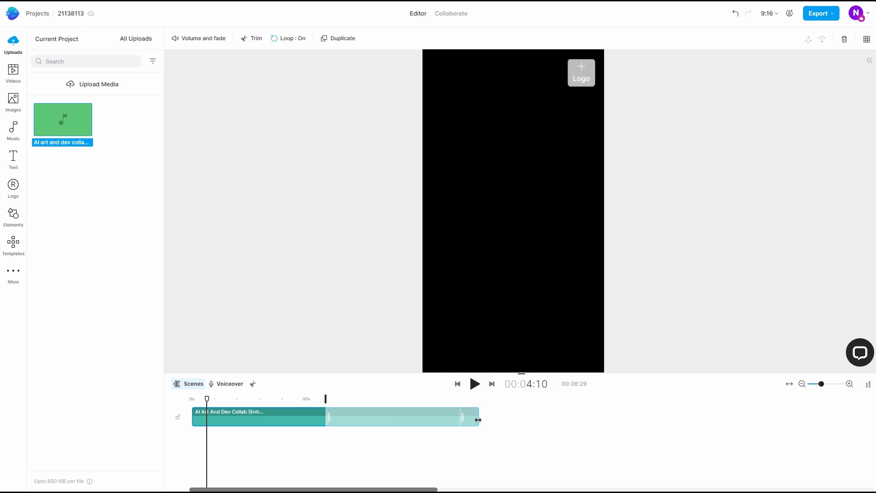
{"action": "left_click_drag", "start_coordinate": [478, 420], "coordinate": [326, 416]}
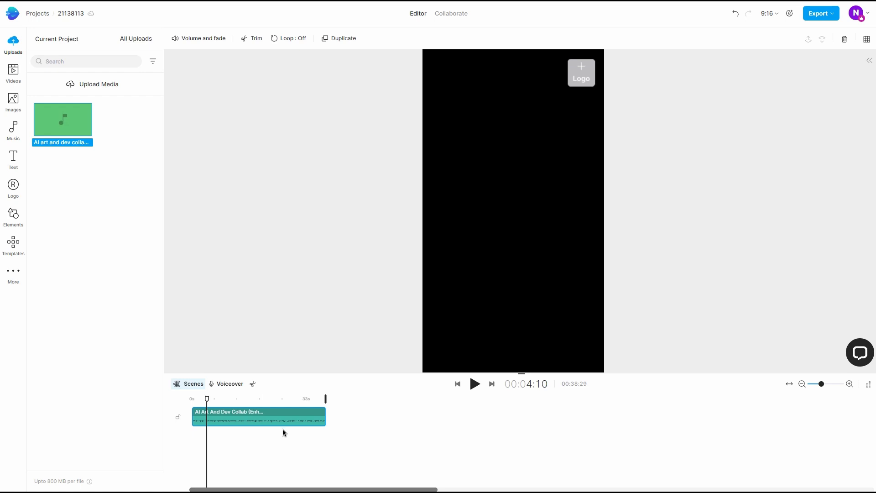
{"action": "left_click_drag", "start_coordinate": [208, 400], "coordinate": [191, 402]}
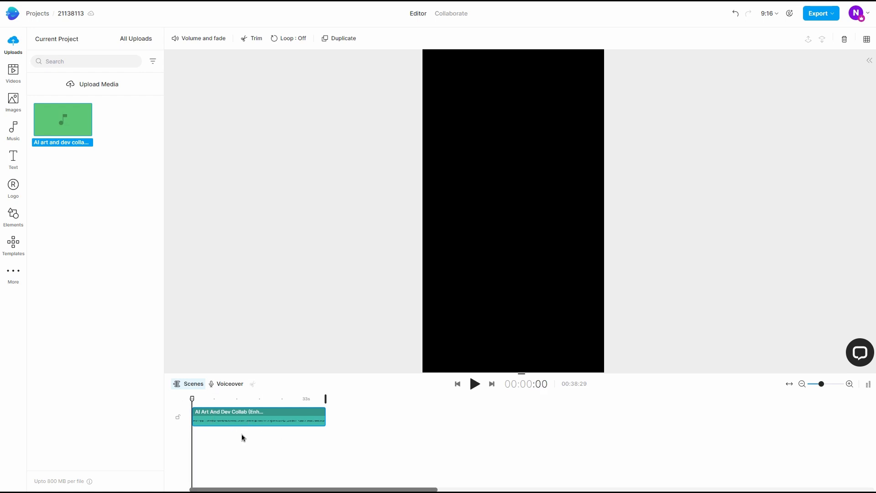
Search the stock video library for ai
{"action": "left_click", "coordinate": [18, 79]}
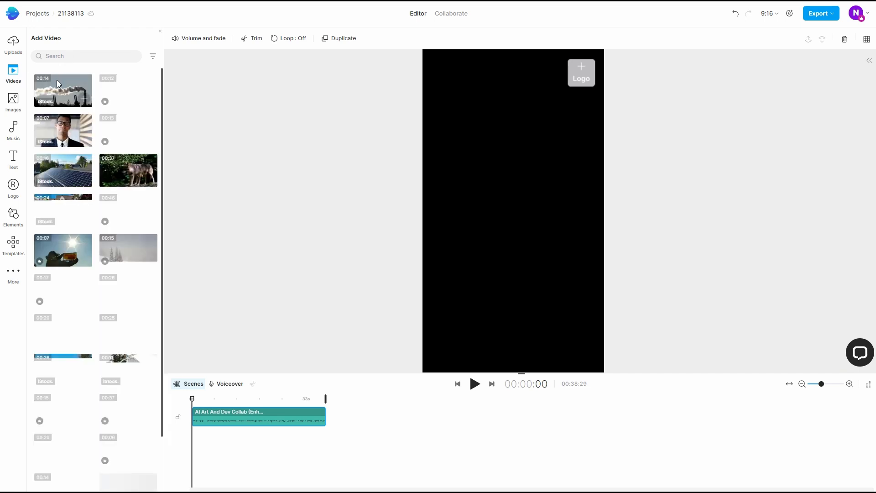
{"action": "left_click", "coordinate": [68, 54]}
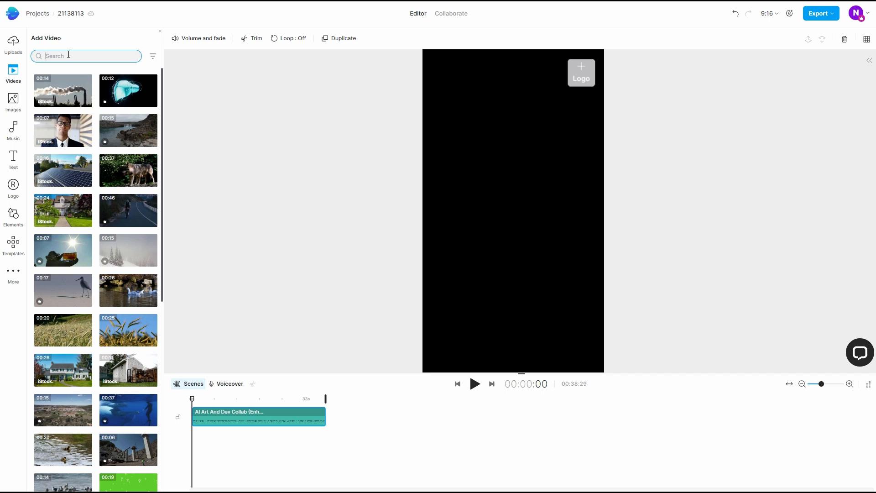
{"action": "type", "text": "ai"}
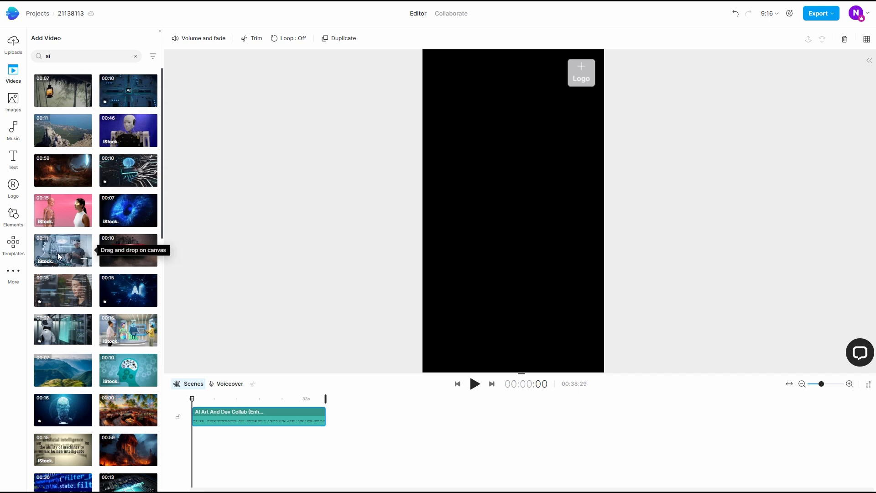
Add the 7-second blue eye clip to the project, trimmed at both ends to a middle section of about 2 seconds
{"action": "left_click", "coordinate": [128, 214]}
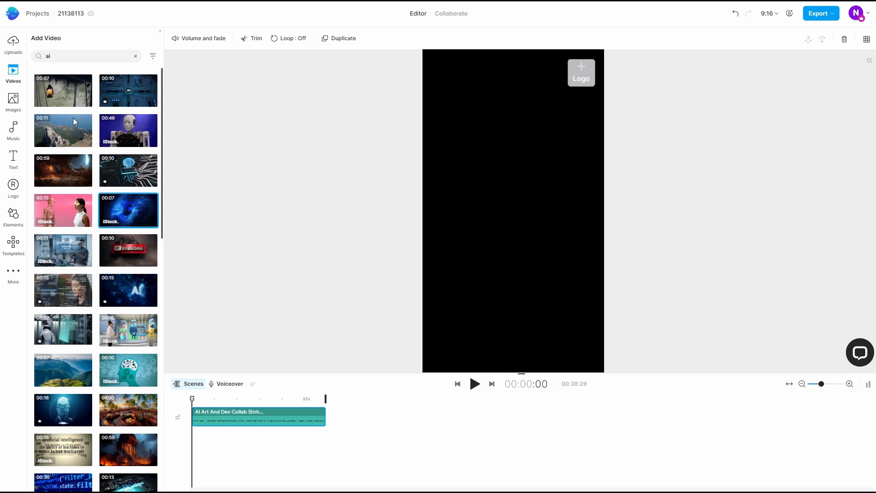
{"action": "left_click", "coordinate": [119, 213]}
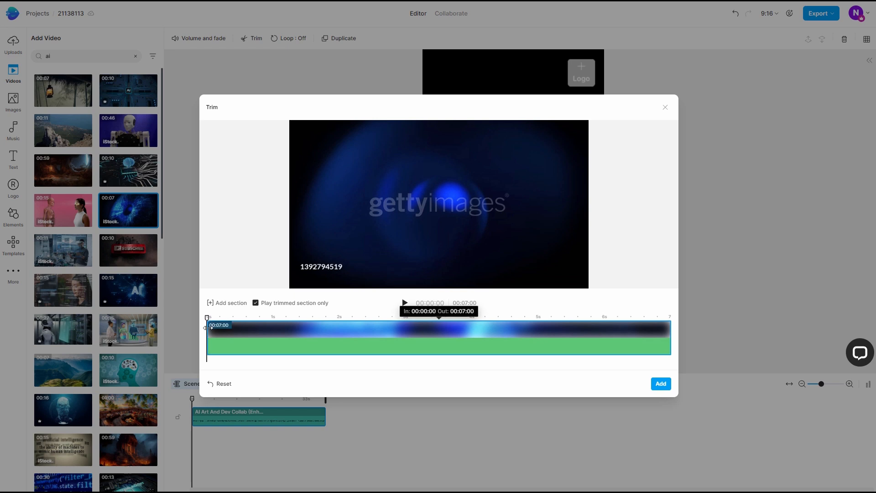
{"action": "left_click_drag", "start_coordinate": [214, 328], "coordinate": [267, 330]}
{"action": "left_click_drag", "start_coordinate": [670, 329], "coordinate": [400, 330]}
{"action": "left_click", "coordinate": [661, 384]}
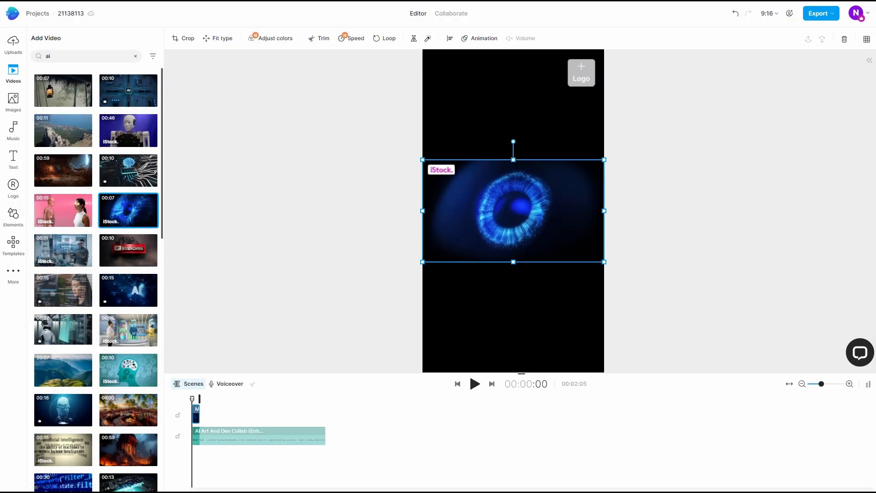
Stretch the eye clip vertically to cover most of the canvas height and shift it to start at about 2.4 seconds
{"action": "left_click", "coordinate": [850, 384]}
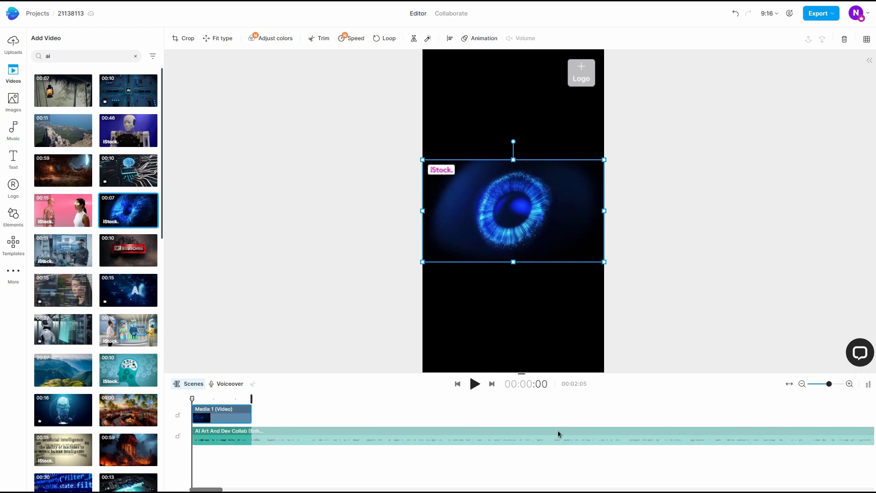
{"action": "left_click_drag", "start_coordinate": [514, 262], "coordinate": [514, 328]}
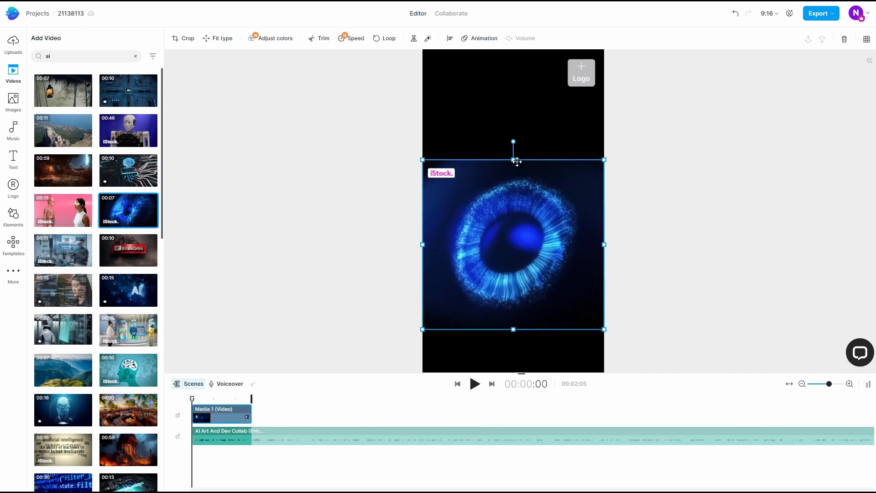
{"action": "left_click_drag", "start_coordinate": [514, 160], "coordinate": [513, 96]}
{"action": "left_click_drag", "start_coordinate": [511, 223], "coordinate": [510, 223]}
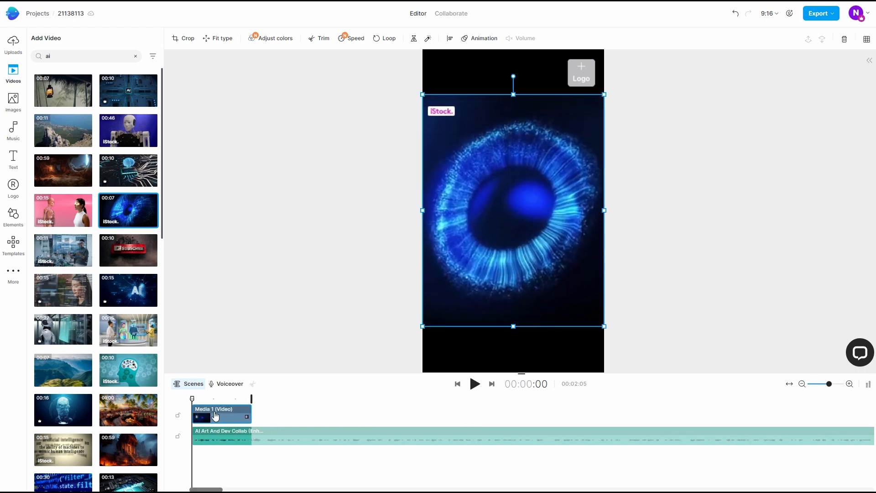
{"action": "left_click_drag", "start_coordinate": [224, 417], "coordinate": [289, 421]}
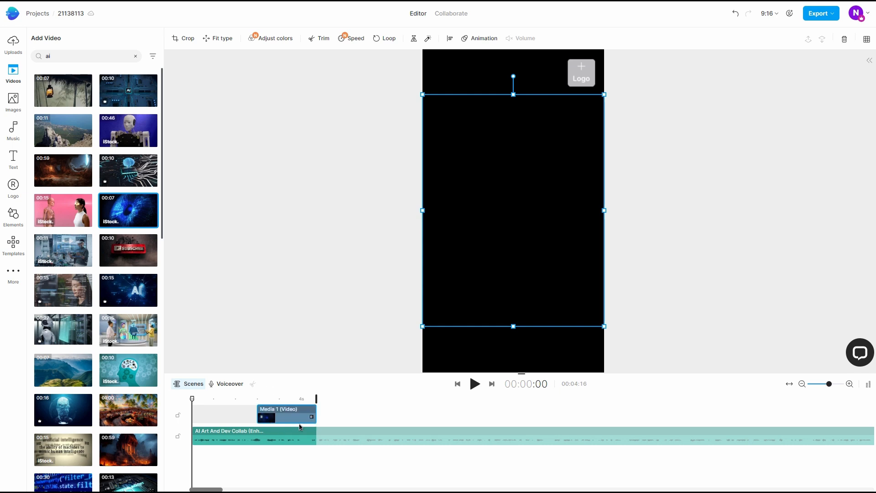
Add the 13-second robotic hands clip trimmed to about 2 seconds from 00:03:13, and move the eye clip directly after it
{"action": "scroll", "coordinate": [106, 183], "scroll_direction": "down", "scroll_amount": 7}
{"action": "scroll", "coordinate": [111, 209], "scroll_direction": "down", "scroll_amount": 5}
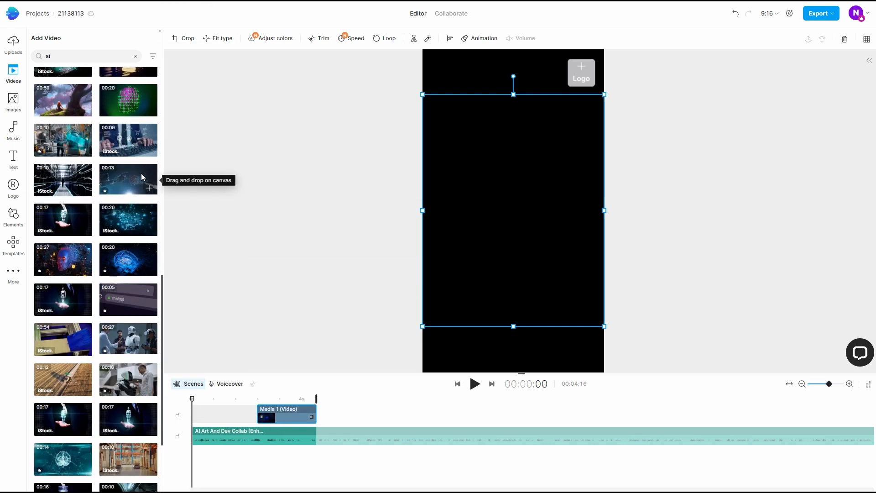
{"action": "left_click", "coordinate": [151, 192]}
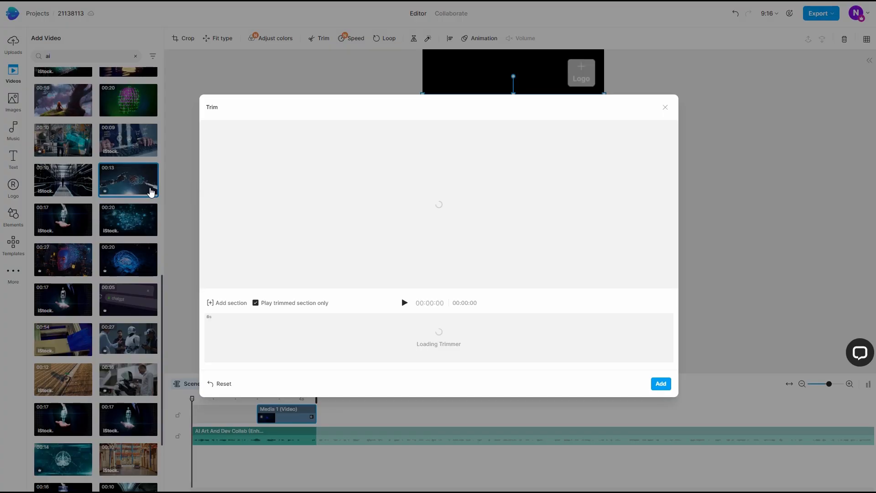
{"action": "left_click_drag", "start_coordinate": [208, 342], "coordinate": [330, 343]}
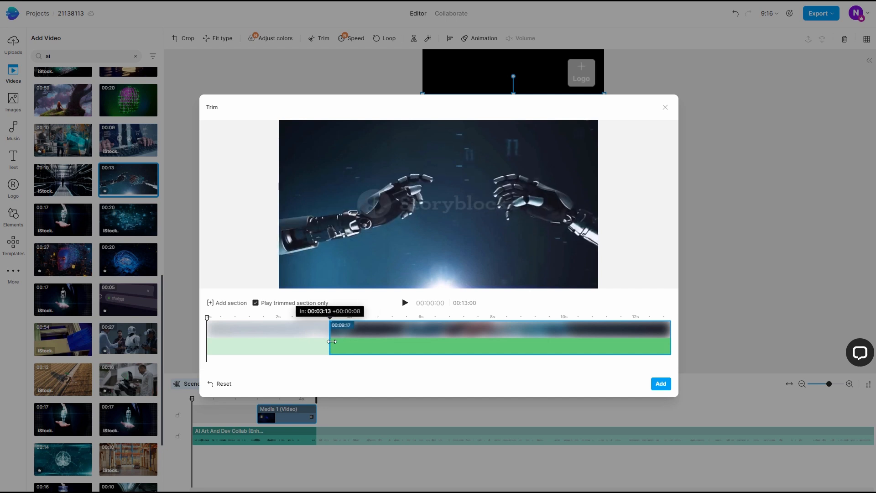
{"action": "left_click_drag", "start_coordinate": [674, 342], "coordinate": [403, 339]}
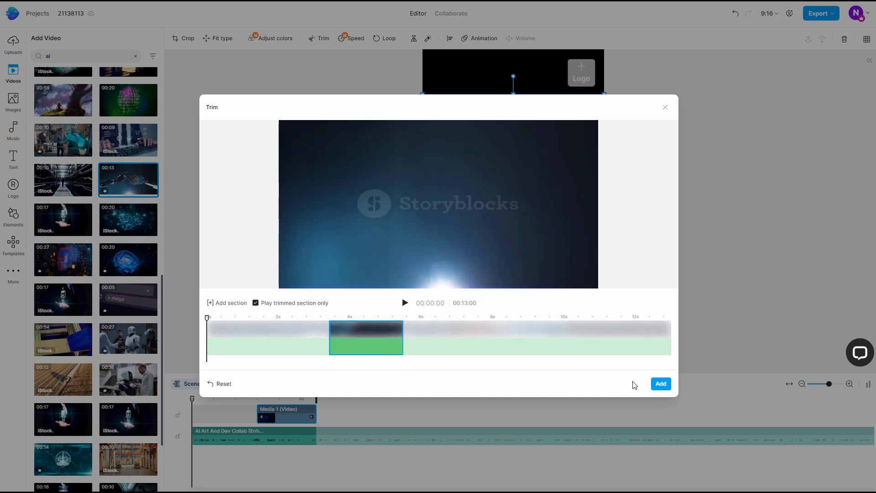
{"action": "left_click", "coordinate": [662, 385]}
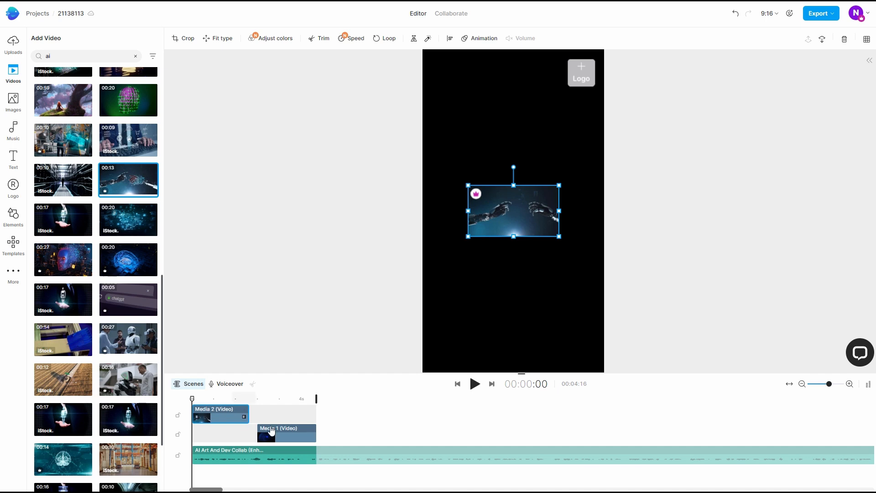
{"action": "left_click_drag", "start_coordinate": [289, 436], "coordinate": [280, 429]}
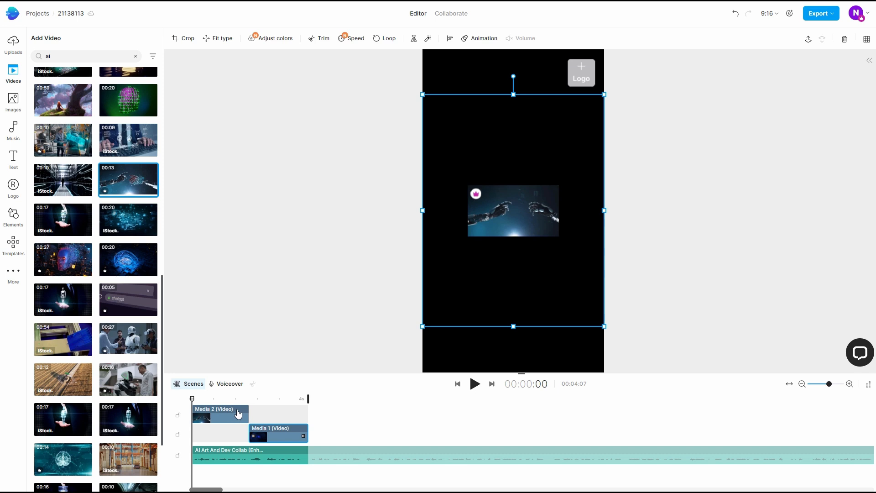
Apply Fade in and Fade out animations to the robotic hands clip and play the timeline to preview the fades
{"action": "left_click", "coordinate": [241, 417]}
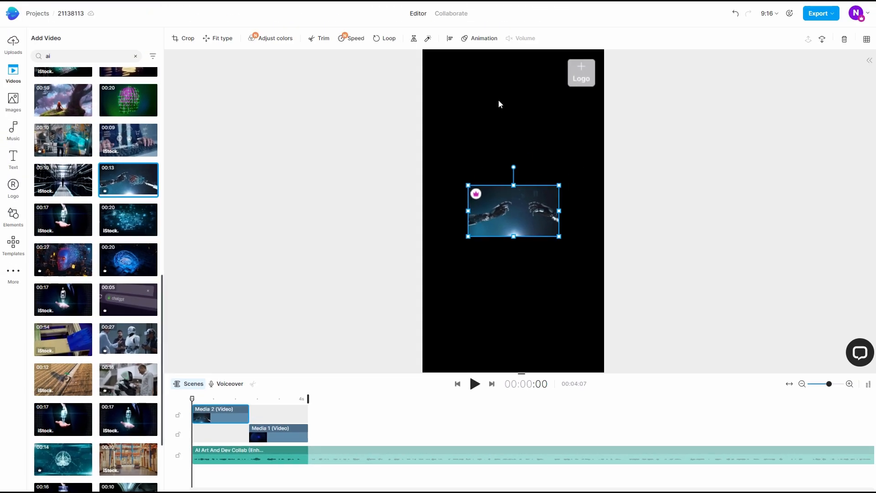
{"action": "left_click", "coordinate": [484, 39]}
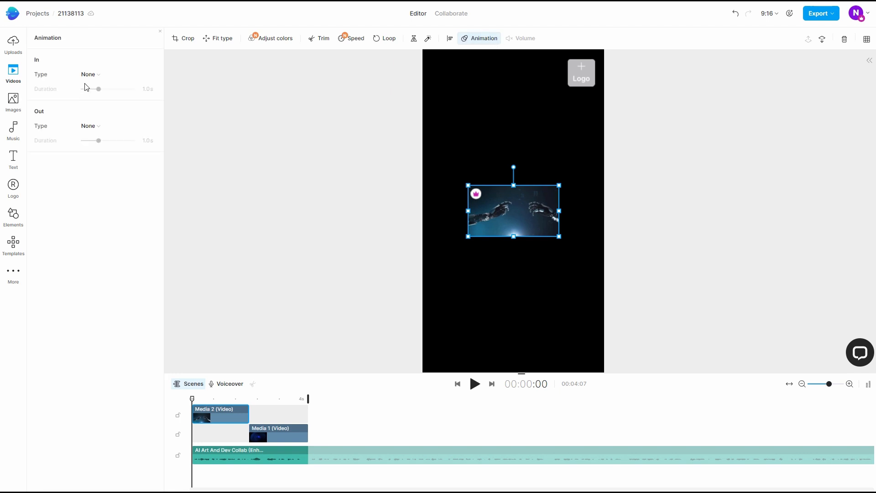
{"action": "left_click", "coordinate": [94, 75]}
{"action": "mouse_move", "coordinate": [115, 104]}
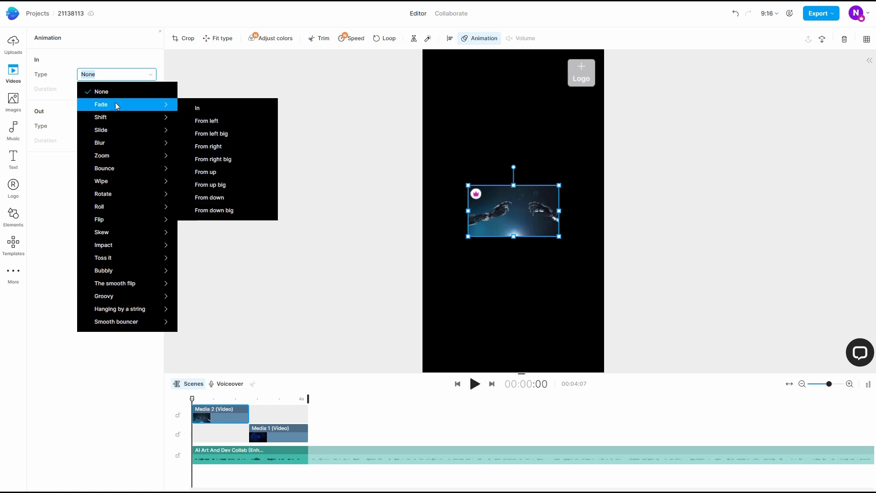
{"action": "left_click", "coordinate": [210, 106]}
{"action": "left_click", "coordinate": [102, 130]}
{"action": "mouse_move", "coordinate": [185, 155]}
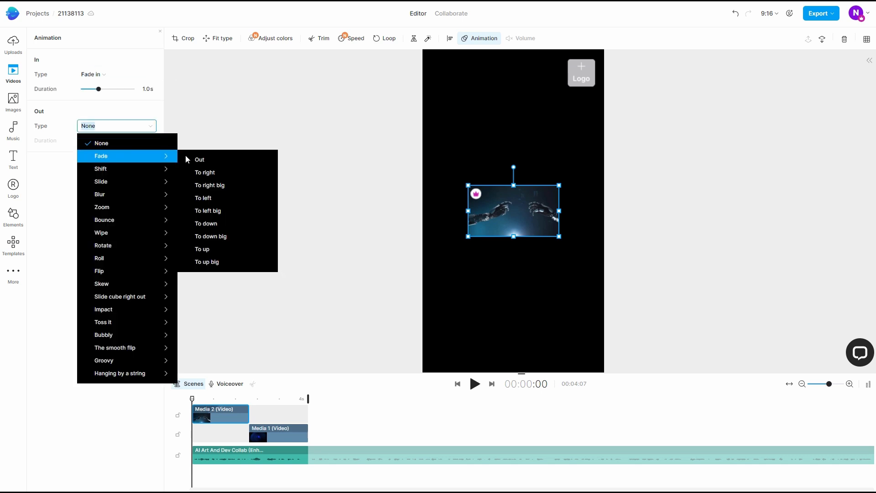
{"action": "left_click", "coordinate": [223, 158]}
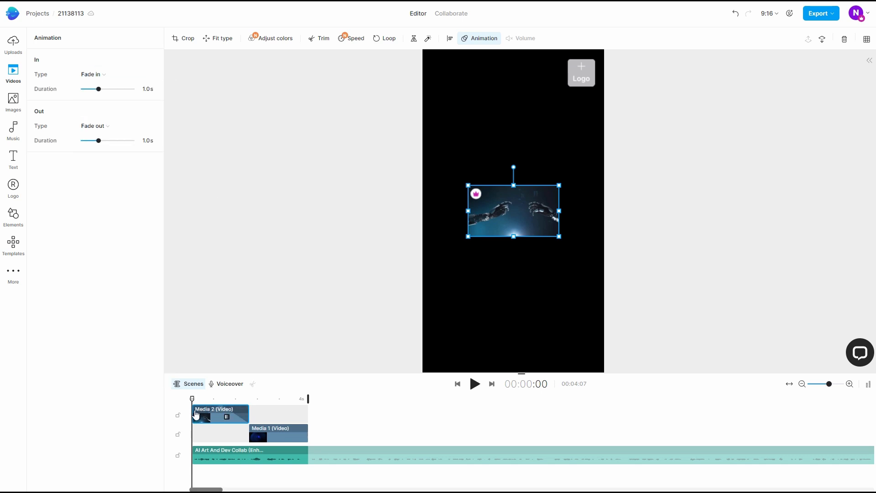
{"action": "left_click", "coordinate": [474, 384]}
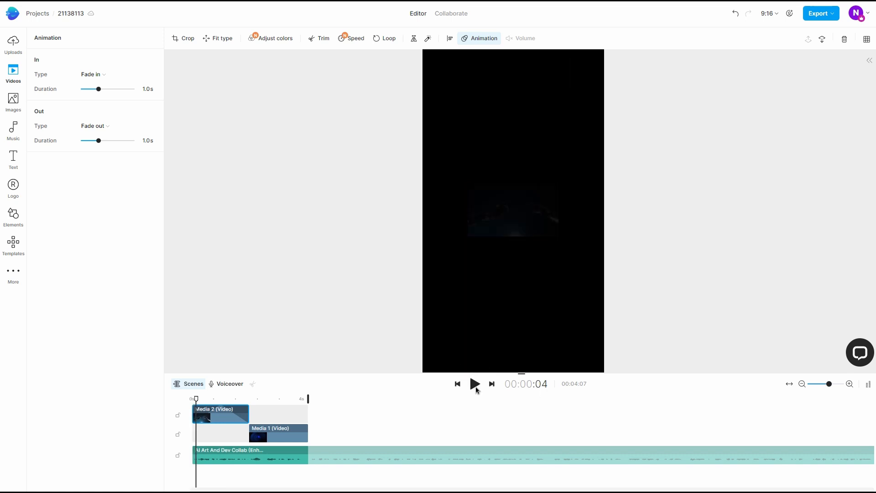
{"action": "left_click", "coordinate": [475, 384]}
{"action": "left_click", "coordinate": [475, 384]}
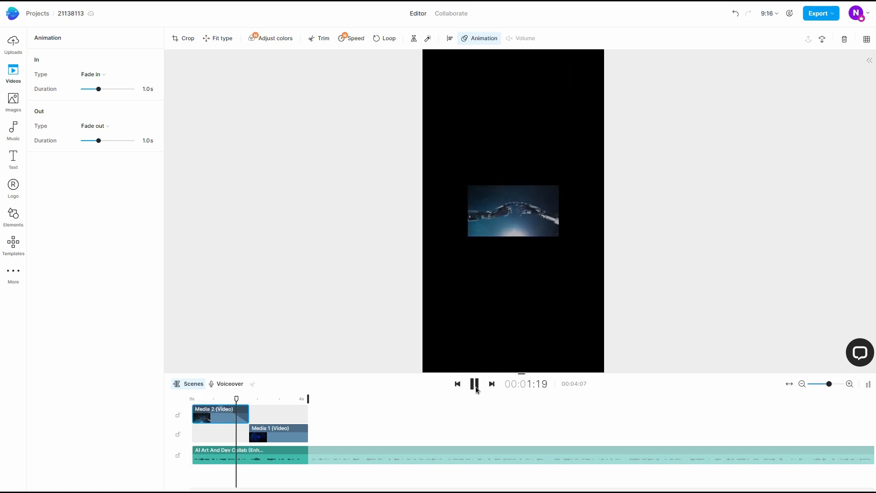
{"action": "left_click", "coordinate": [476, 389]}
{"action": "left_click_drag", "start_coordinate": [250, 399], "coordinate": [192, 399]}
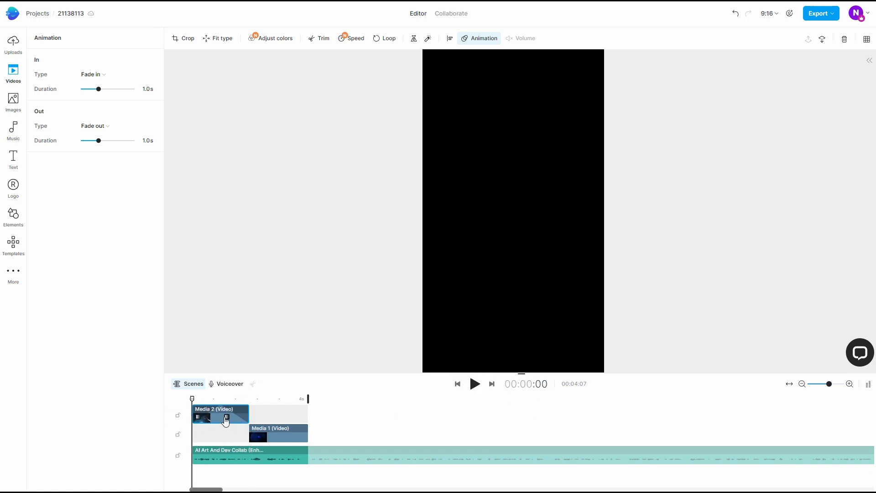
Enlarge the robotic hands clip to the full canvas width and the eye clip's height, using an overlap of both clips for alignment
{"action": "left_click", "coordinate": [219, 418]}
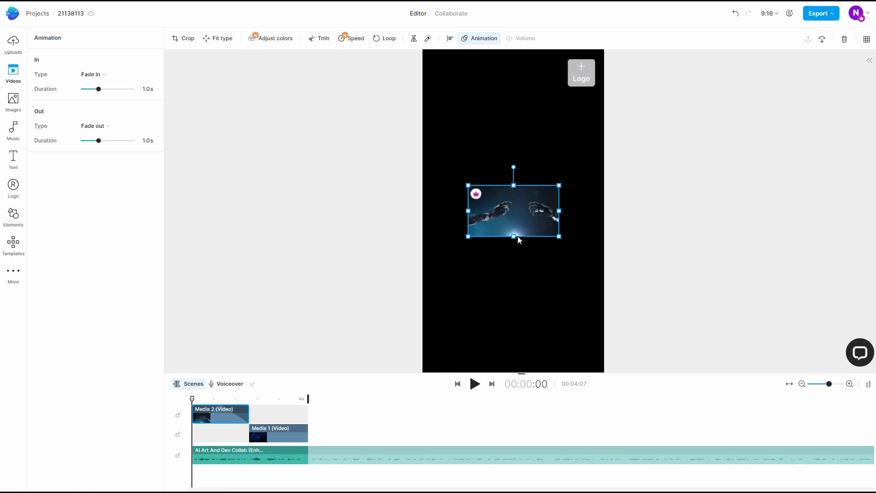
{"action": "left_click_drag", "start_coordinate": [514, 237], "coordinate": [513, 281]}
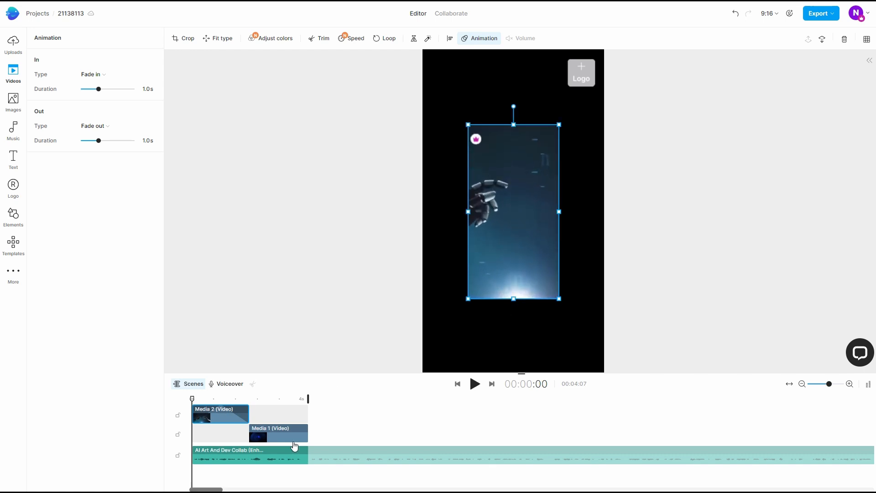
{"action": "left_click_drag", "start_coordinate": [293, 436], "coordinate": [280, 432]}
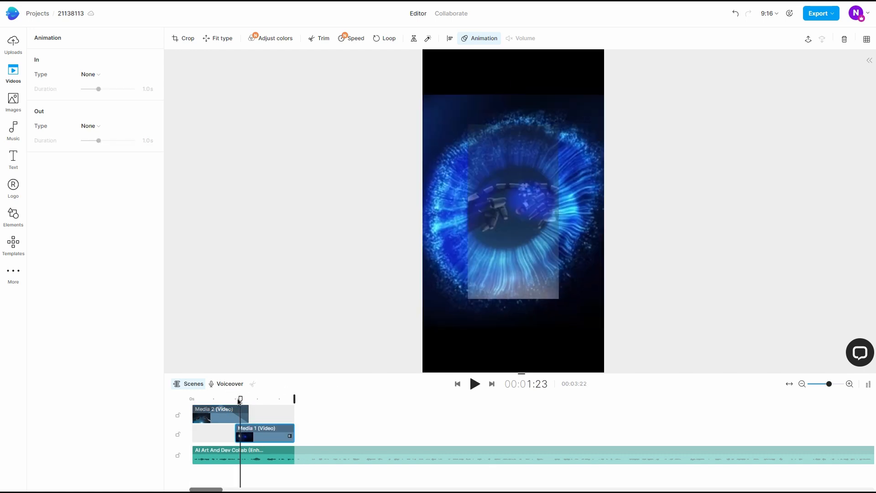
{"action": "left_click", "coordinate": [510, 178]}
{"action": "left_click_drag", "start_coordinate": [513, 124], "coordinate": [514, 95]}
{"action": "left_click_drag", "start_coordinate": [514, 299], "coordinate": [512, 328]}
{"action": "left_click_drag", "start_coordinate": [467, 210], "coordinate": [424, 212]}
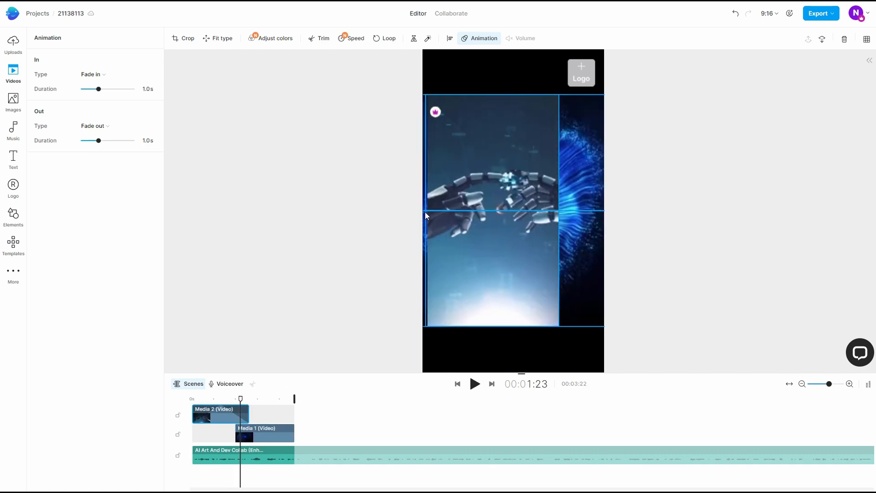
{"action": "left_click_drag", "start_coordinate": [559, 211], "coordinate": [604, 216]}
Move the eye clip later so it only slightly overlaps the end of the robotic hands clip, and preview the transition
{"action": "left_click_drag", "start_coordinate": [249, 434], "coordinate": [261, 435]}
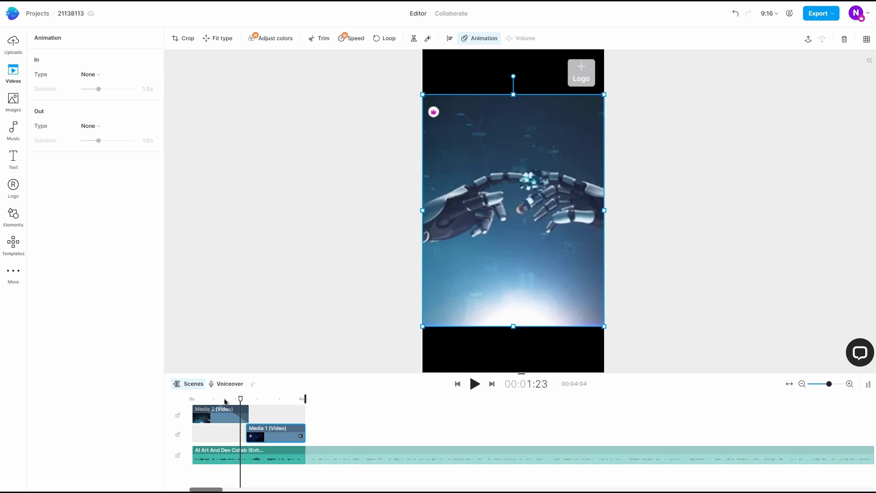
{"action": "left_click_drag", "start_coordinate": [224, 399], "coordinate": [163, 404]}
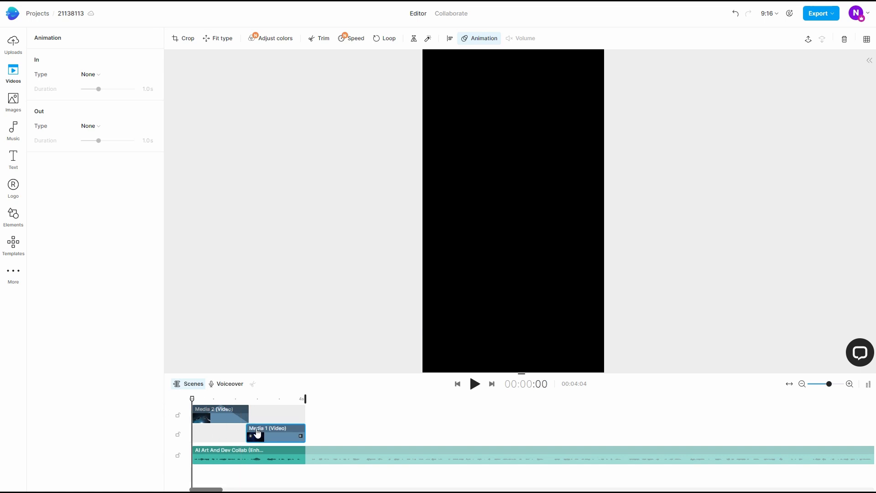
{"action": "key", "text": "space"}
Lengthen the robotic hands clip to about 3.5 seconds and the eye clip to about 3.3 seconds, and play the sequence from the start
{"action": "key", "text": "space"}
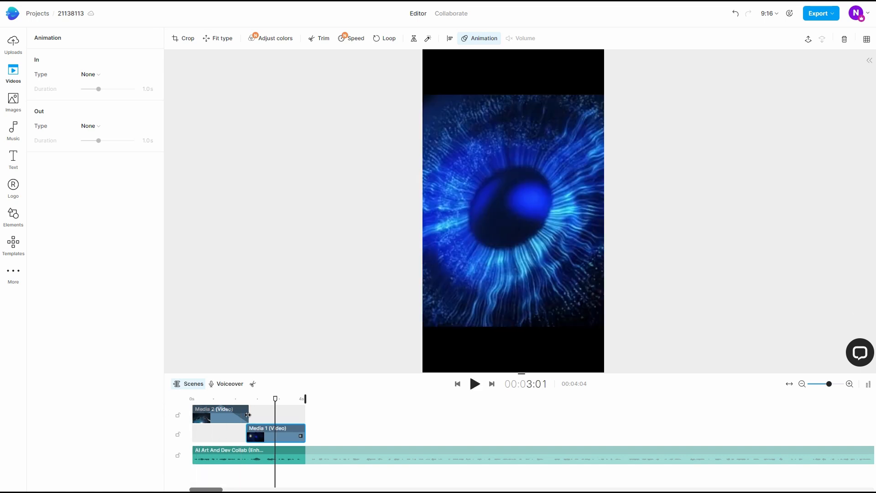
{"action": "left_click_drag", "start_coordinate": [258, 415], "coordinate": [373, 435]}
{"action": "left_click_drag", "start_coordinate": [240, 399], "coordinate": [163, 401]}
{"action": "key", "text": "space"}
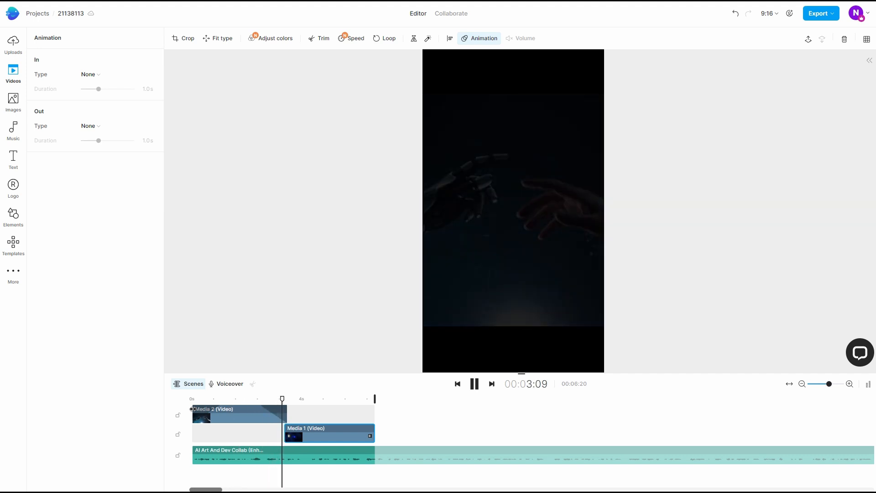
Look through the eye clip's playback speed options and its color adjustment filters
{"action": "left_click", "coordinate": [324, 436]}
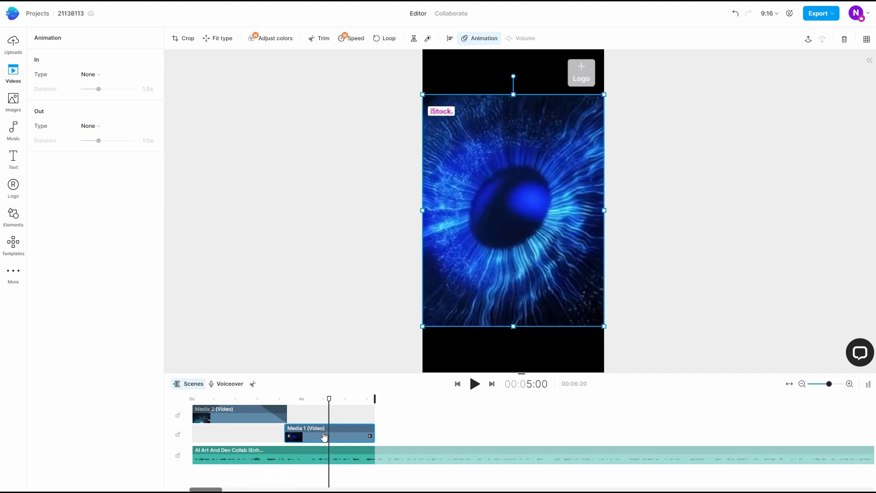
{"action": "left_click", "coordinate": [355, 38]}
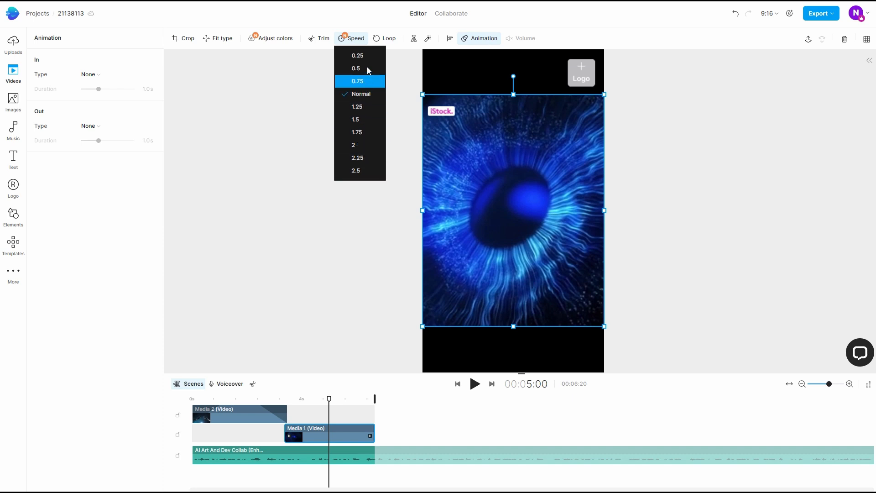
{"action": "left_click", "coordinate": [274, 39]}
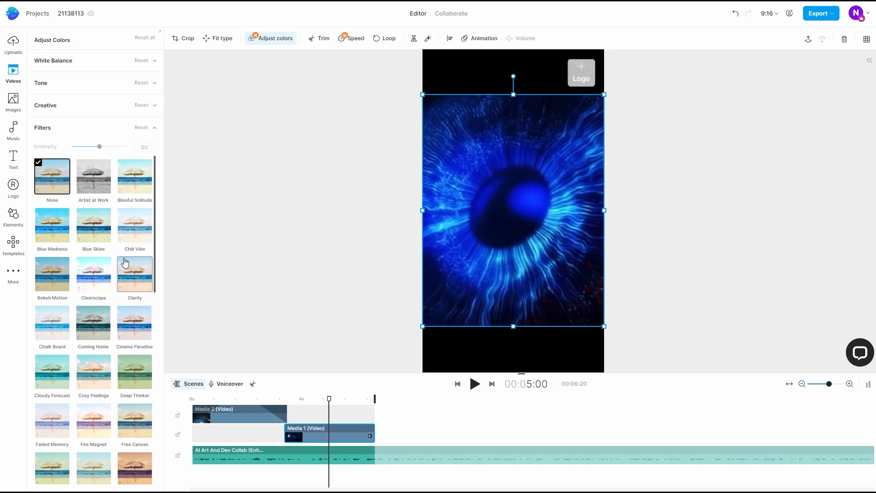
{"action": "scroll", "coordinate": [106, 350], "scroll_direction": "down", "scroll_amount": 1}
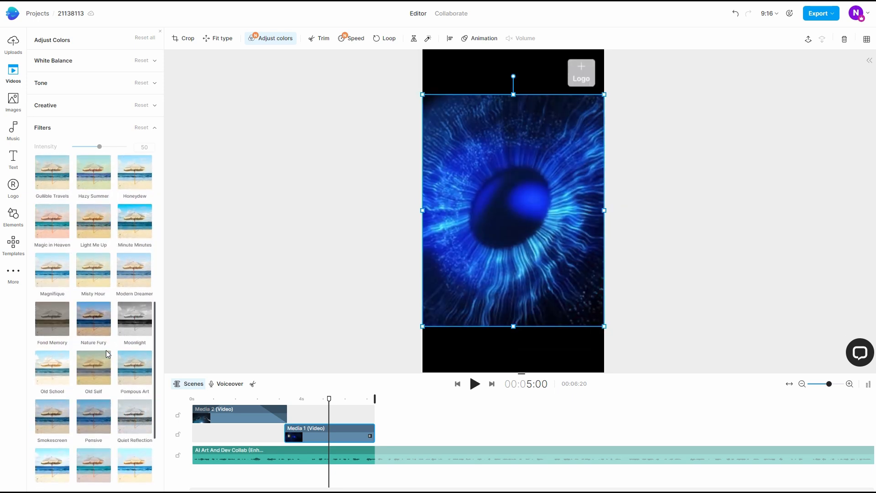
Look through the eye clip's Creative color settings and try a slight hue shift
{"action": "scroll", "coordinate": [106, 350], "scroll_direction": "up", "scroll_amount": 1}
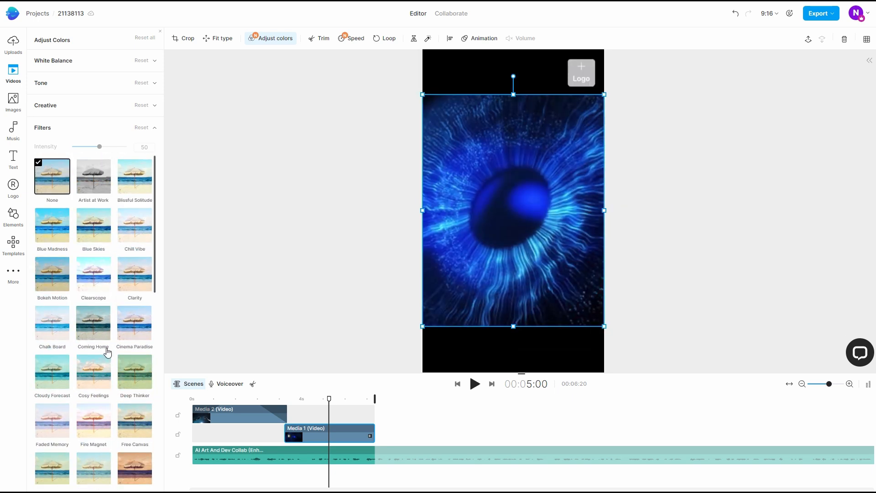
{"action": "left_click", "coordinate": [152, 106]}
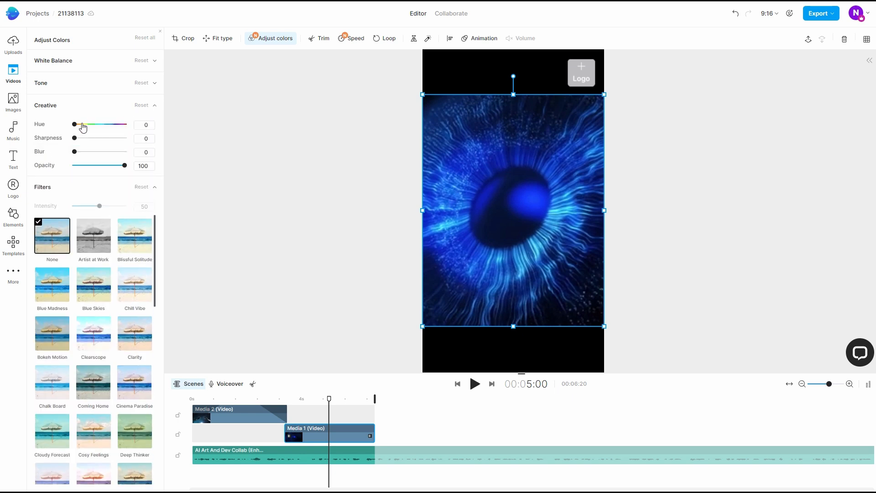
{"action": "left_click_drag", "start_coordinate": [77, 127], "coordinate": [79, 128]}
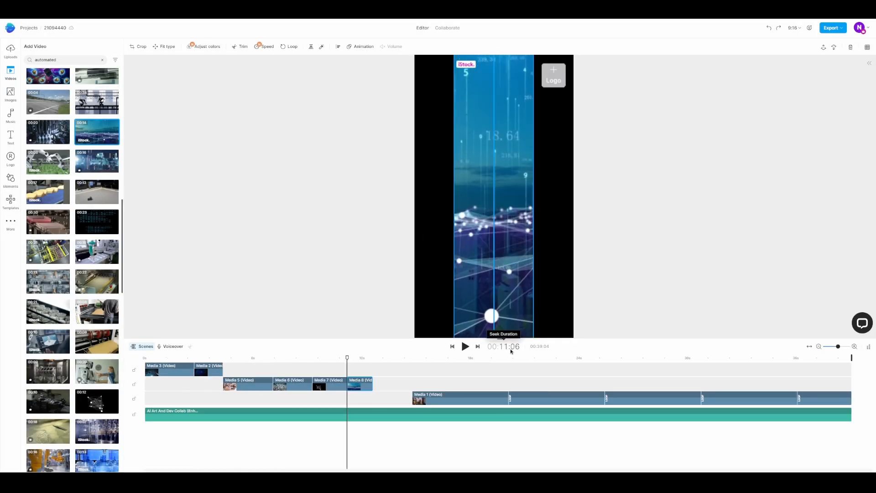
Preview the sequence at the blue data network clip (Media 8) and extend the clip's end slightly
{"action": "left_click", "coordinate": [466, 348]}
{"action": "left_click", "coordinate": [466, 347]}
{"action": "left_click_drag", "start_coordinate": [373, 384], "coordinate": [381, 384]}
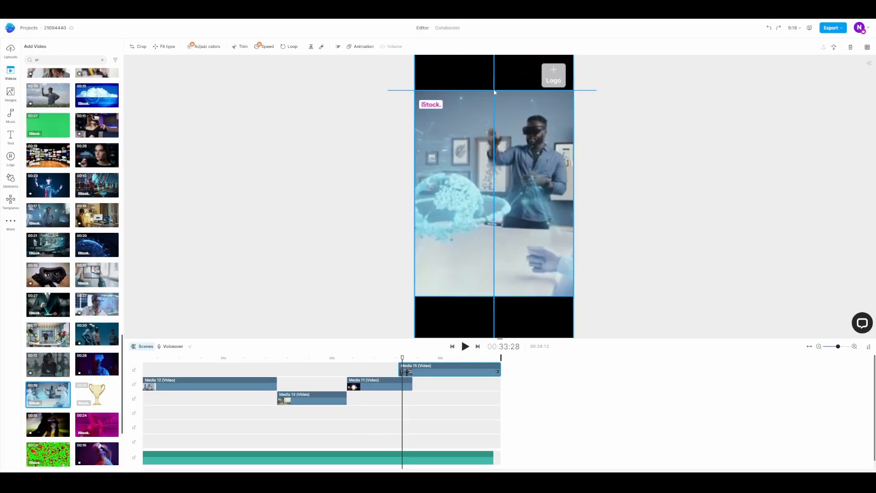
Place Media 11 over the end of Media 13 and shrink Media 13 vertically to match Media 11's height
{"action": "left_click_drag", "start_coordinate": [346, 398], "coordinate": [368, 400]}
{"action": "left_click_drag", "start_coordinate": [331, 358], "coordinate": [353, 358]}
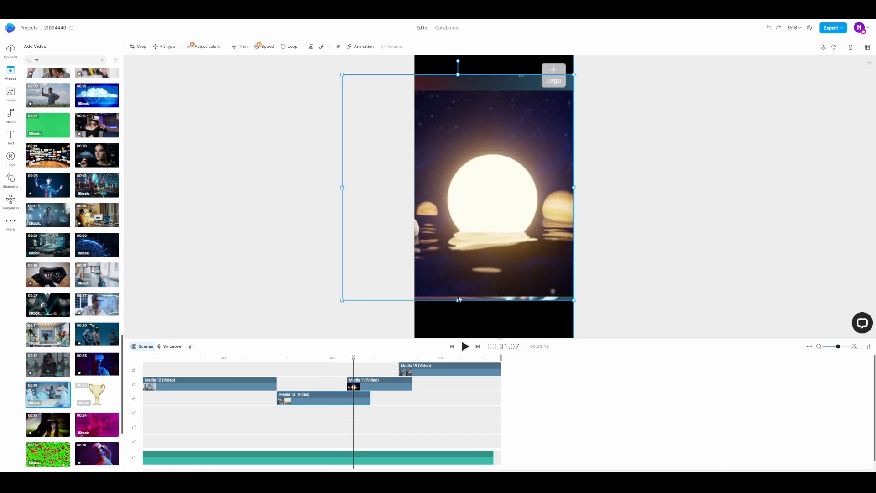
{"action": "left_click_drag", "start_coordinate": [458, 300], "coordinate": [458, 296]}
{"action": "left_click_drag", "start_coordinate": [458, 75], "coordinate": [458, 91]}
Reposition Media 13 horizontally on the canvas, end it where Media 11 begins, and extend its start back over the end of Media 12
{"action": "left_click_drag", "start_coordinate": [353, 357], "coordinate": [332, 358]}
{"action": "left_click_drag", "start_coordinate": [507, 196], "coordinate": [492, 196]}
{"action": "left_click_drag", "start_coordinate": [557, 193], "coordinate": [518, 193]}
{"action": "left_click_drag", "start_coordinate": [486, 196], "coordinate": [542, 196]}
{"action": "left_click_drag", "start_coordinate": [369, 399], "coordinate": [347, 398]}
{"action": "left_click_drag", "start_coordinate": [278, 401], "coordinate": [258, 401]}
Shrink Media 12 vertically to match Media 13's height and play the transition between the two clips
{"action": "left_click_drag", "start_coordinate": [332, 358], "coordinate": [266, 358]}
{"action": "left_click", "coordinate": [548, 229]}
{"action": "left_click_drag", "start_coordinate": [498, 336], "coordinate": [498, 279]}
{"action": "left_click_drag", "start_coordinate": [500, 61], "coordinate": [500, 94]}
{"action": "left_click_drag", "start_coordinate": [499, 308], "coordinate": [498, 296]}
{"action": "left_click", "coordinate": [219, 357]}
{"action": "key", "text": "space"}
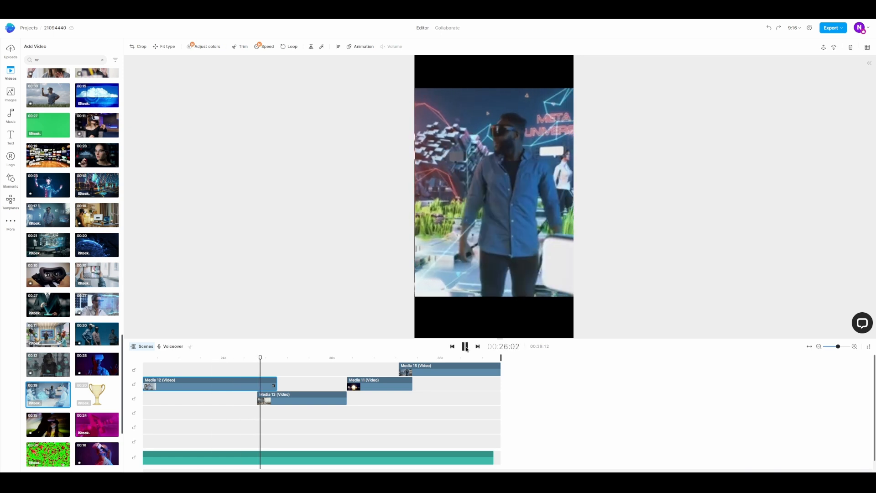
Shrink Media 10 vertically to match Media 12's height and start Media 12 where Media 10 ends
{"action": "scroll", "coordinate": [322, 401], "scroll_direction": "left", "scroll_amount": 5}
{"action": "left_click", "coordinate": [400, 358]}
{"action": "left_click", "coordinate": [538, 318]}
{"action": "left_click_drag", "start_coordinate": [545, 337], "coordinate": [545, 296]}
{"action": "left_click_drag", "start_coordinate": [545, 55], "coordinate": [545, 88]}
{"action": "left_click", "coordinate": [366, 255]}
{"action": "left_click_drag", "start_coordinate": [400, 387], "coordinate": [405, 388]}
{"action": "left_click", "coordinate": [391, 358]}
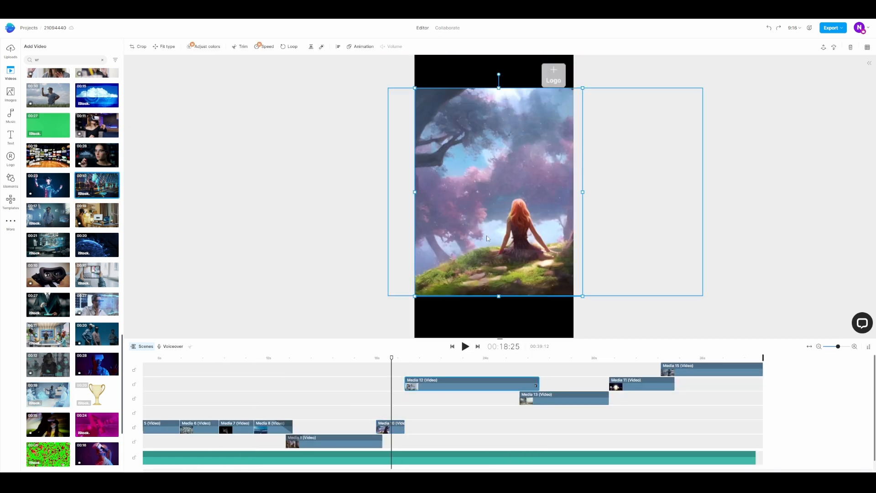
Shrink Media 1 vertically to match Media 10's height, using the overlap of both clips for alignment
{"action": "left_click", "coordinate": [367, 358]}
{"action": "left_click", "coordinate": [466, 346]}
{"action": "left_click", "coordinate": [372, 441]}
{"action": "left_click", "coordinate": [378, 358]}
{"action": "left_click", "coordinate": [373, 444]}
{"action": "left_click_drag", "start_coordinate": [487, 336], "coordinate": [487, 297]}
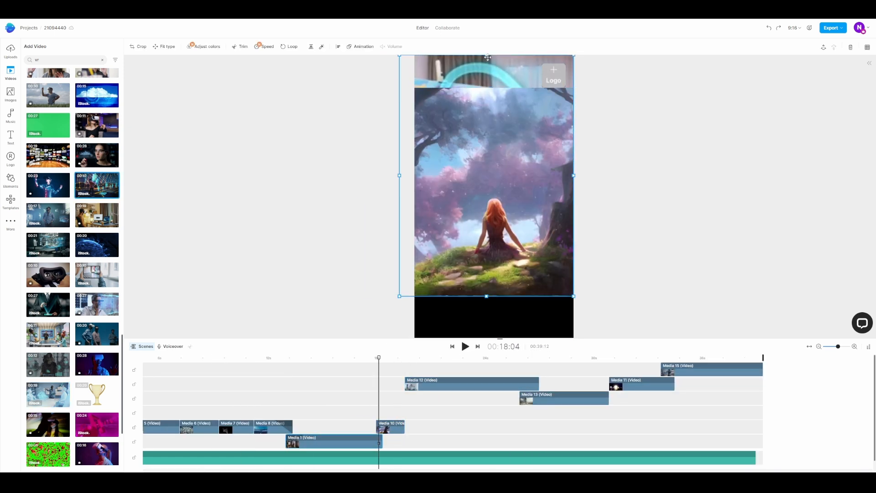
{"action": "left_click_drag", "start_coordinate": [487, 56], "coordinate": [487, 87]}
Preview the transition from Media 1 to Media 10 and trim Media 1's end to where Media 10 begins
{"action": "left_click", "coordinate": [372, 358]}
{"action": "left_click", "coordinate": [465, 346]}
{"action": "left_click_drag", "start_coordinate": [383, 442], "coordinate": [376, 442]}
Lower the top of Media 8 on the canvas to line up with Media 1 and play the following clips
{"action": "left_click", "coordinate": [288, 357]}
{"action": "left_click_drag", "start_coordinate": [491, 73], "coordinate": [491, 105]}
{"action": "left_click", "coordinate": [465, 347]}
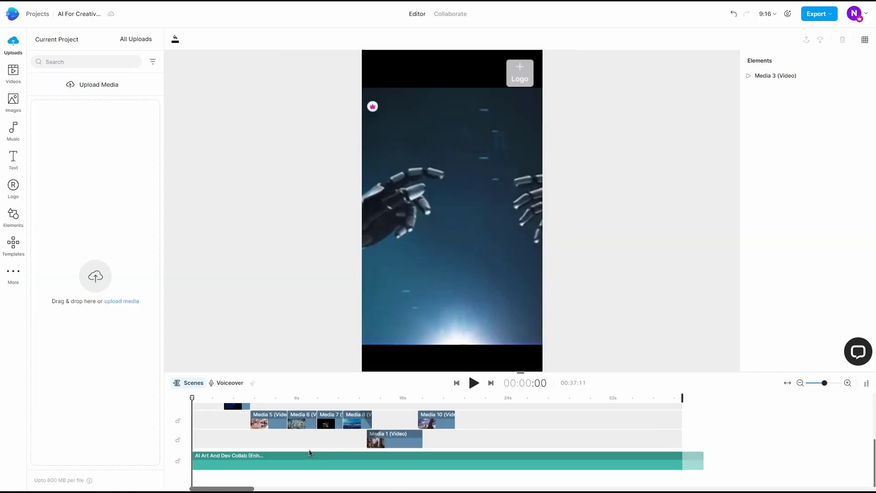
Play the opening robotic hands and eye clips from the start of the video
{"action": "scroll", "coordinate": [310, 453], "scroll_direction": "up", "scroll_amount": 2}
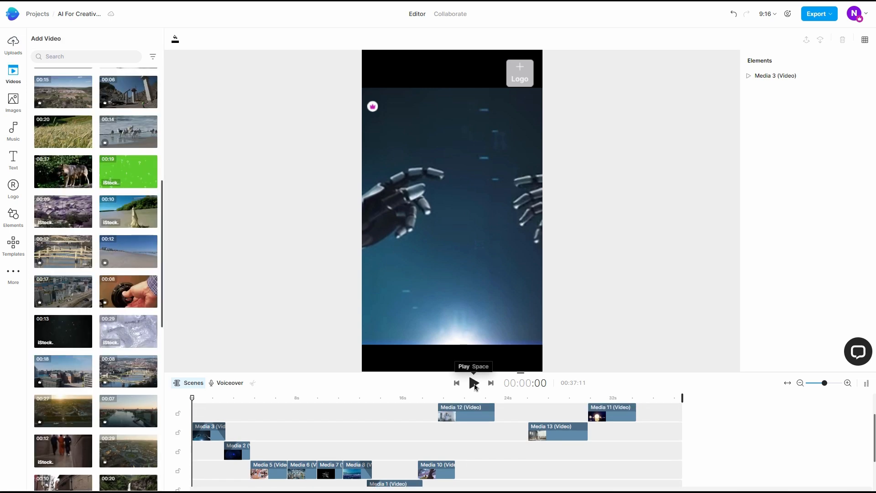
{"action": "left_click", "coordinate": [474, 384]}
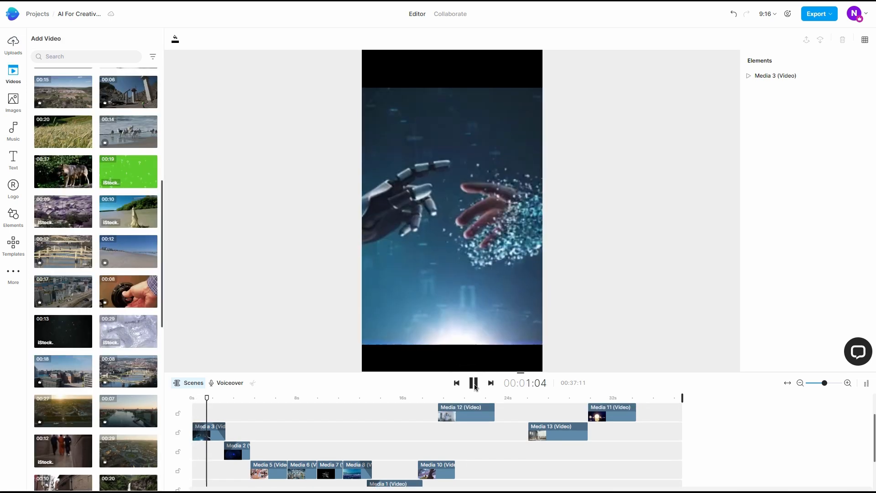
{"action": "left_click", "coordinate": [474, 383]}
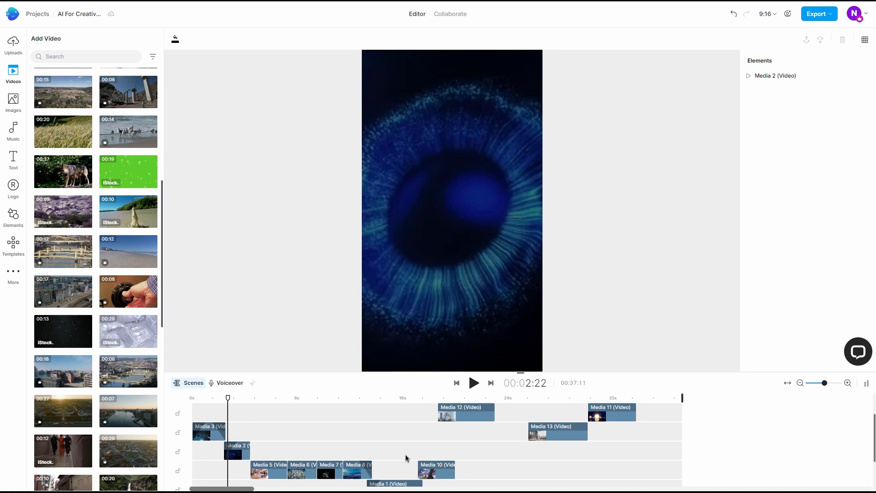
Raise the narration track's volume to 7.8 dB
{"action": "scroll", "coordinate": [406, 457], "scroll_direction": "down", "scroll_amount": 3}
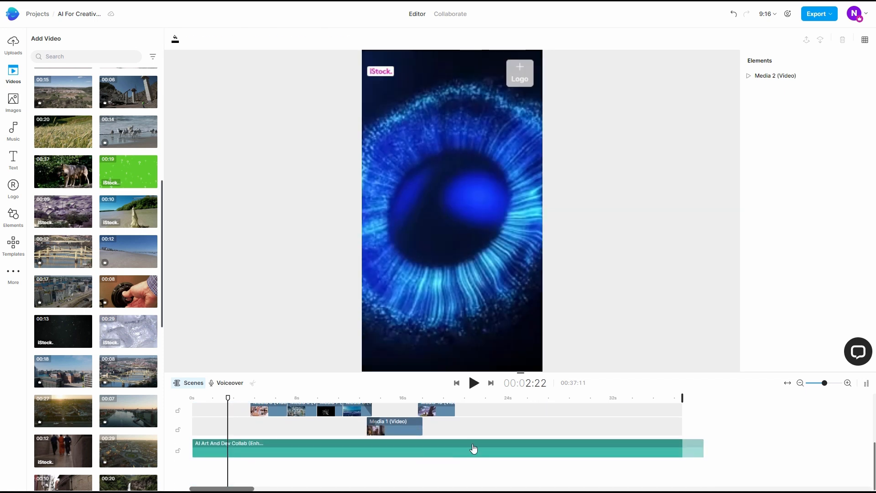
{"action": "left_click", "coordinate": [473, 448]}
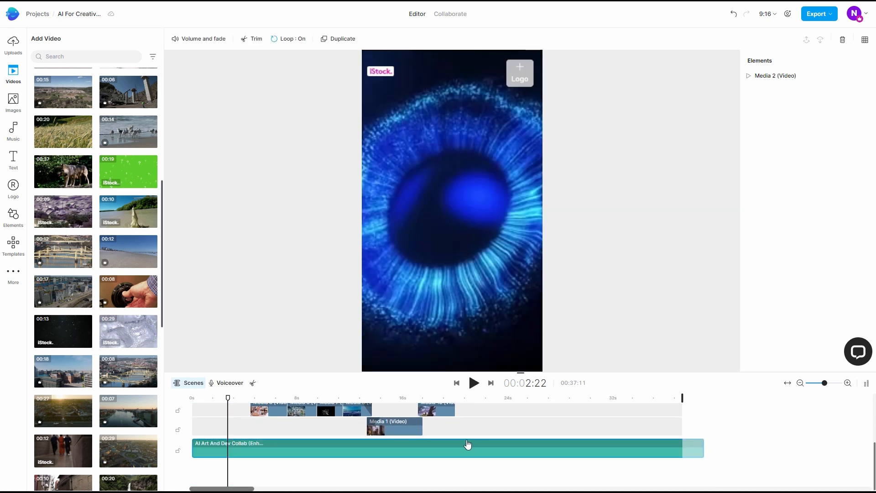
{"action": "left_click", "coordinate": [195, 42]}
{"action": "left_click_drag", "start_coordinate": [112, 58], "coordinate": [118, 58]}
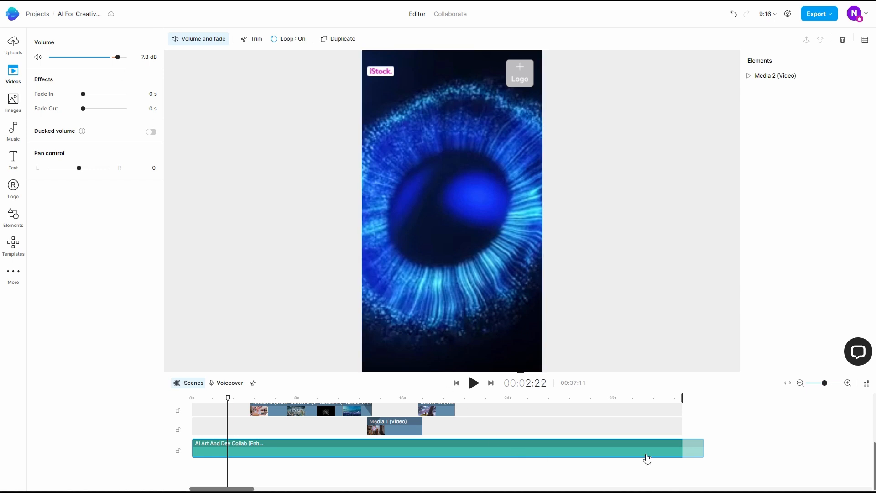
Look through the music library's moods, genres and sound effects categories
{"action": "left_click", "coordinate": [12, 133]}
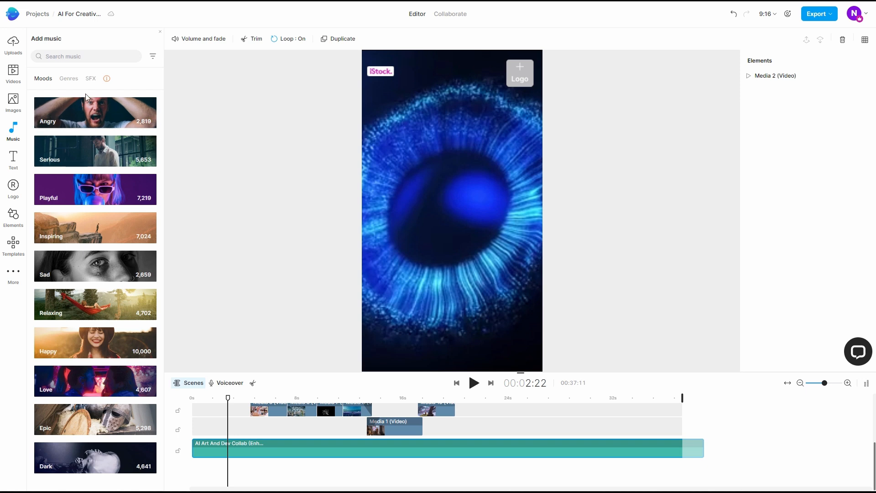
{"action": "left_click", "coordinate": [69, 83]}
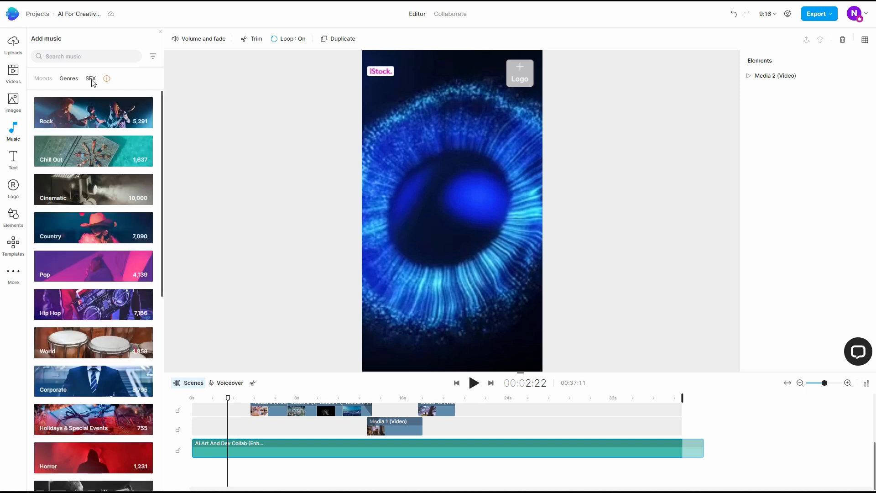
{"action": "left_click", "coordinate": [91, 82]}
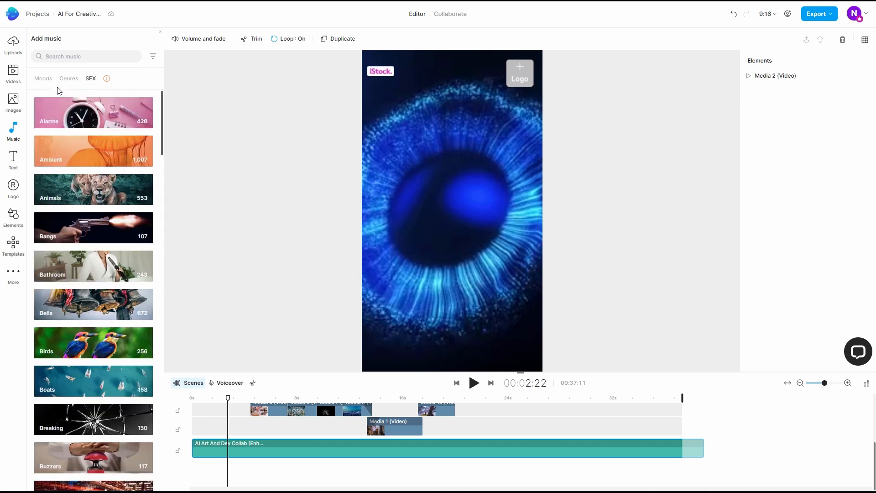
{"action": "left_click", "coordinate": [44, 79]}
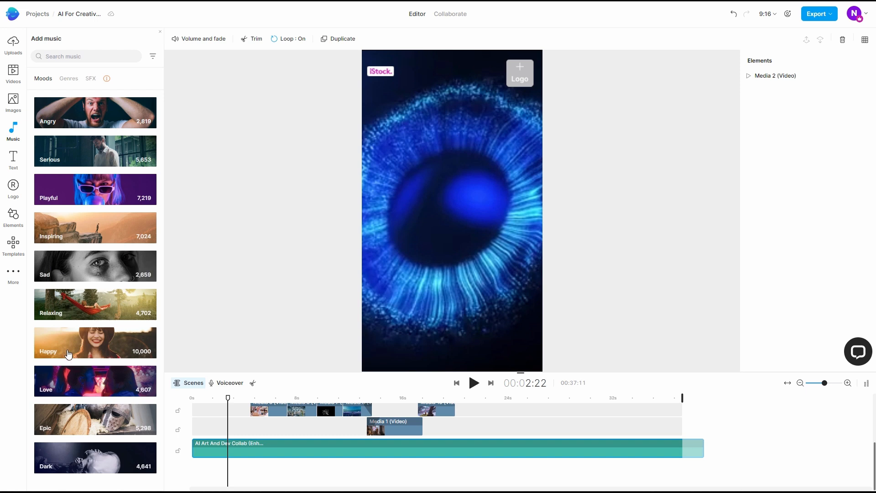
Browse the Inspiring music tracks and listen to a sample of "A Look Of Hope (commercial version)"
{"action": "left_click", "coordinate": [82, 230]}
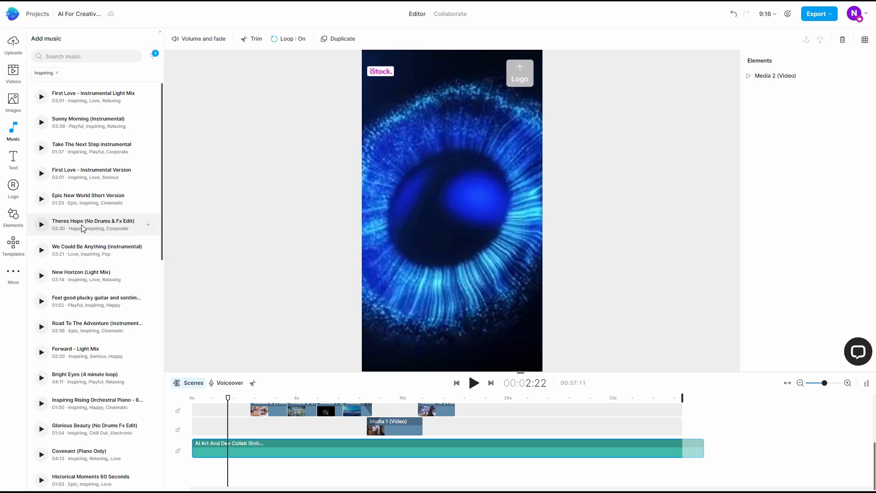
{"action": "scroll", "coordinate": [82, 228], "scroll_direction": "down", "scroll_amount": 5}
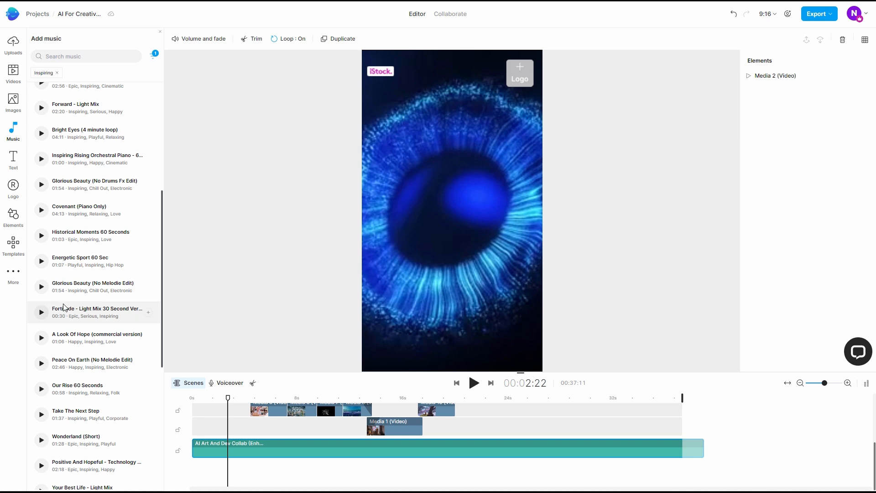
{"action": "left_click", "coordinate": [41, 338]}
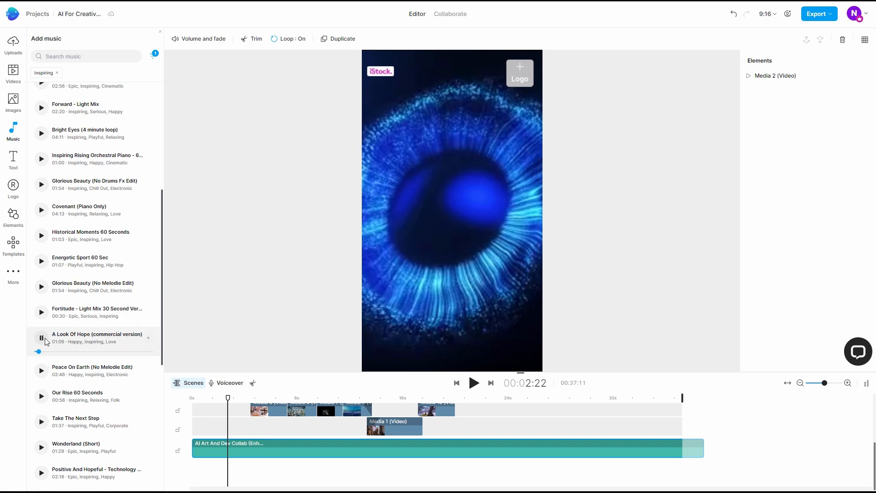
{"action": "left_click", "coordinate": [44, 339]}
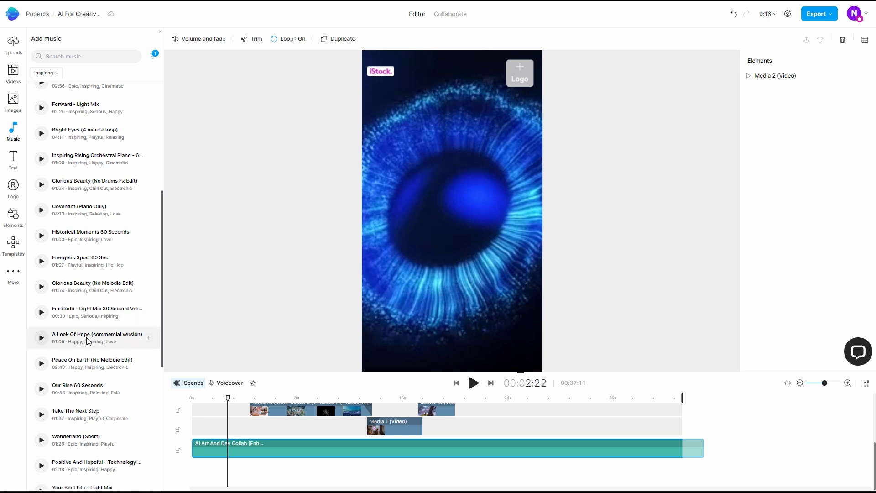
Try "A Look Of Hope (commercial version)" as background music from the start of the timeline, and delete it again
{"action": "left_click", "coordinate": [149, 338]}
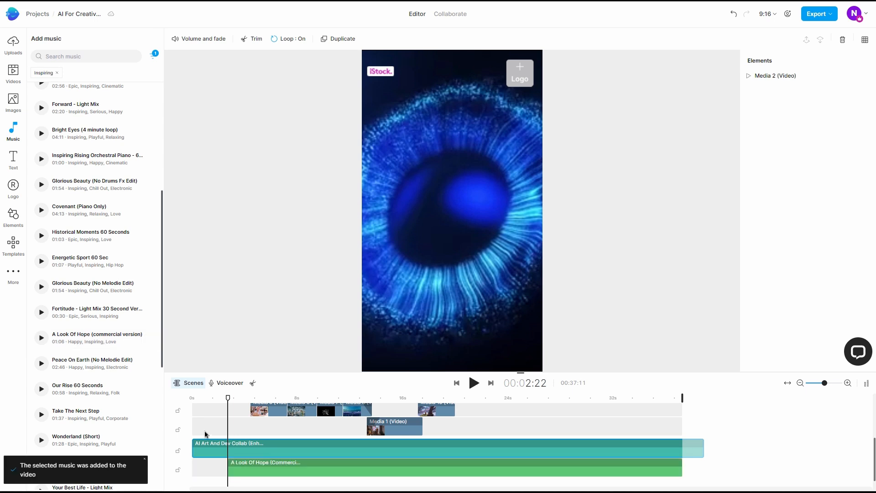
{"action": "left_click_drag", "start_coordinate": [360, 476], "coordinate": [306, 472]}
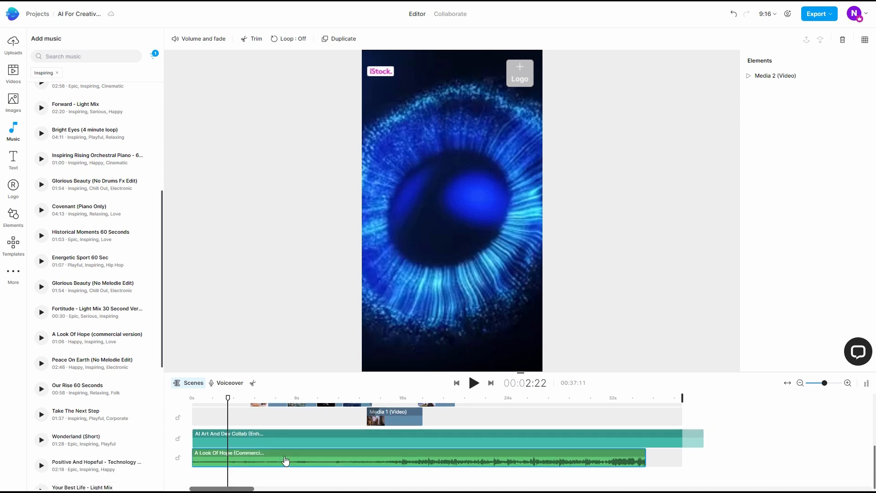
{"action": "key", "text": "Delete"}
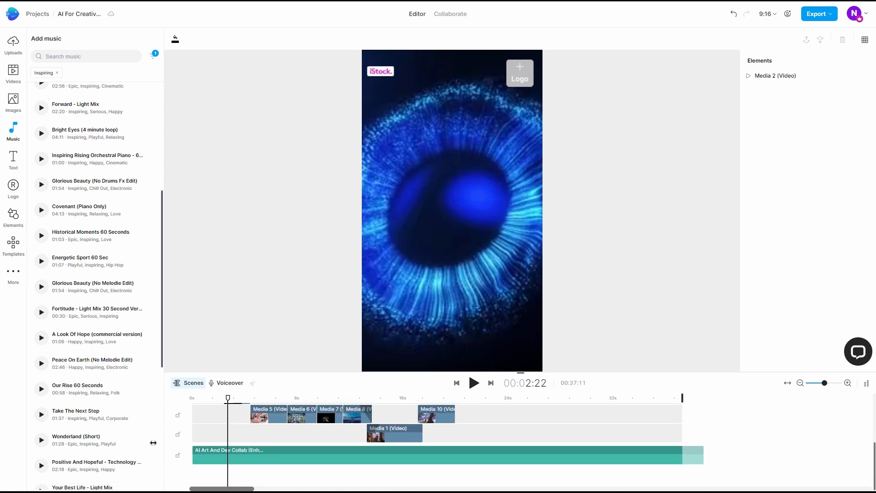
Add "Wonderland (Short)" at the timeline start, trim off its quiet intro, and extend it to the end of the narration
{"action": "scroll", "coordinate": [73, 365], "scroll_direction": "down", "scroll_amount": 2}
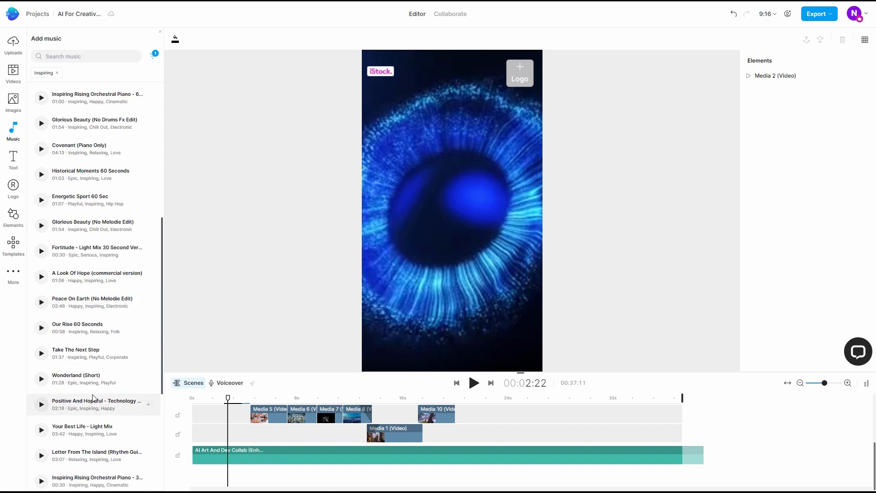
{"action": "left_click_drag", "start_coordinate": [92, 389], "coordinate": [197, 468]}
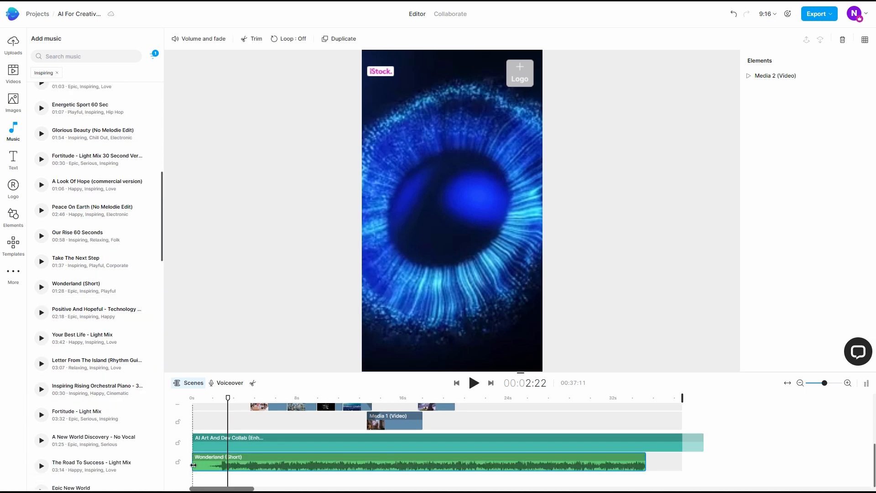
{"action": "left_click_drag", "start_coordinate": [193, 465], "coordinate": [213, 465]}
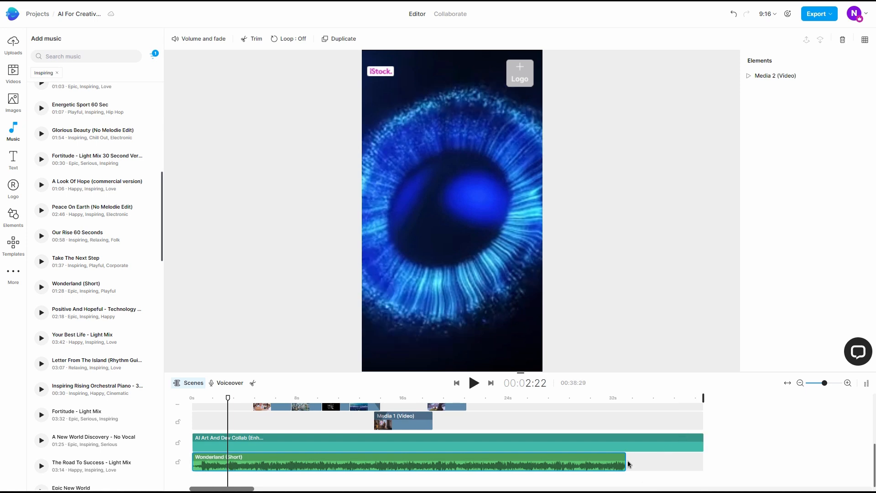
{"action": "left_click_drag", "start_coordinate": [626, 462], "coordinate": [702, 461]}
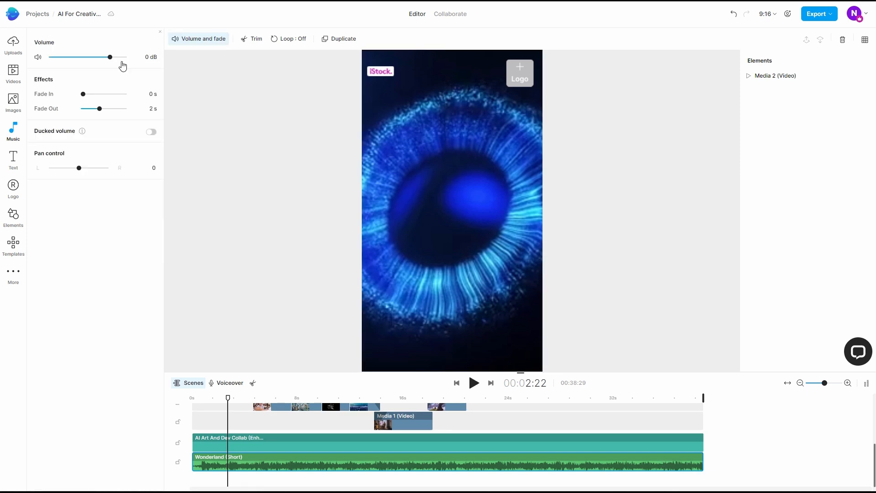
Set the background music's volume to -27.6 dB and its fade-in to 1 s, and preview the video from the start
{"action": "left_click_drag", "start_coordinate": [110, 58], "coordinate": [84, 61]}
{"action": "left_click_drag", "start_coordinate": [83, 95], "coordinate": [91, 94]}
{"action": "scroll", "coordinate": [255, 445], "scroll_direction": "up", "scroll_amount": 2}
{"action": "left_click_drag", "start_coordinate": [220, 402], "coordinate": [191, 402]}
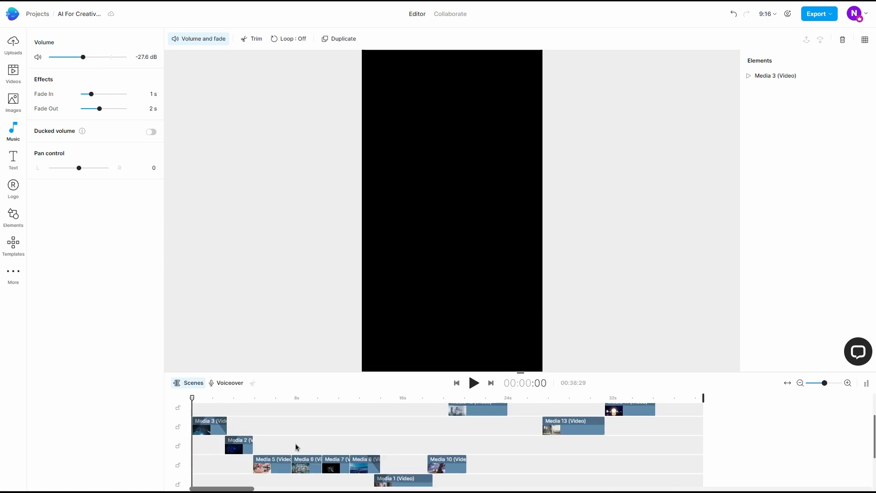
{"action": "key", "text": "space"}
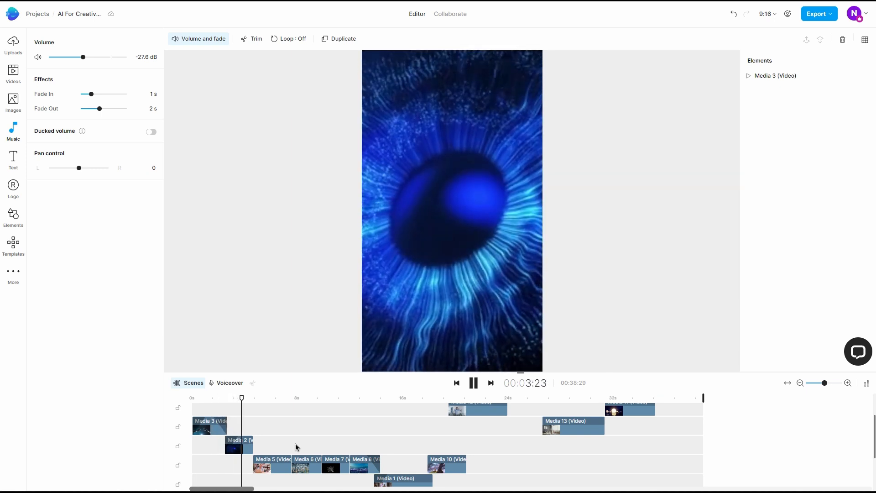
{"action": "key", "text": "space"}
Raise the background music's volume to -21.6 dB and move the playhead to about 37:27, near the end of Media 15
{"action": "scroll", "coordinate": [295, 448], "scroll_direction": "down", "scroll_amount": 3}
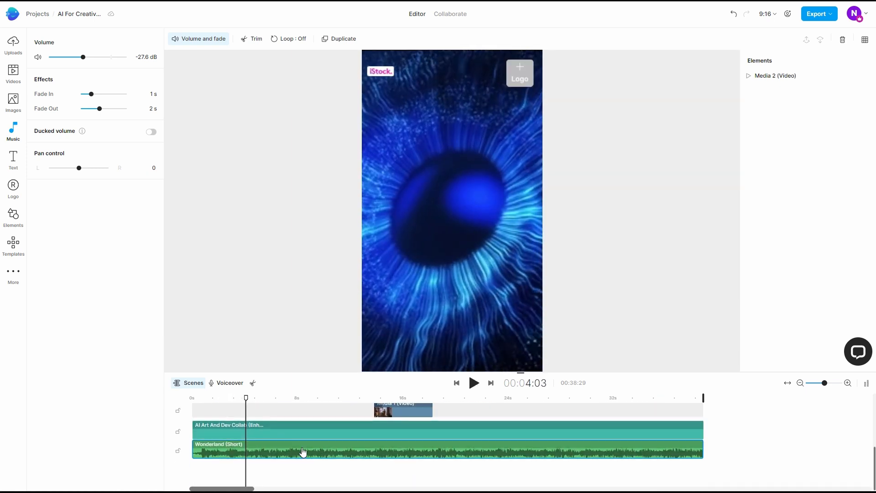
{"action": "left_click_drag", "start_coordinate": [83, 58], "coordinate": [89, 58]}
{"action": "scroll", "coordinate": [565, 454], "scroll_direction": "up", "scroll_amount": 3}
{"action": "scroll", "coordinate": [566, 454], "scroll_direction": "up", "scroll_amount": 2}
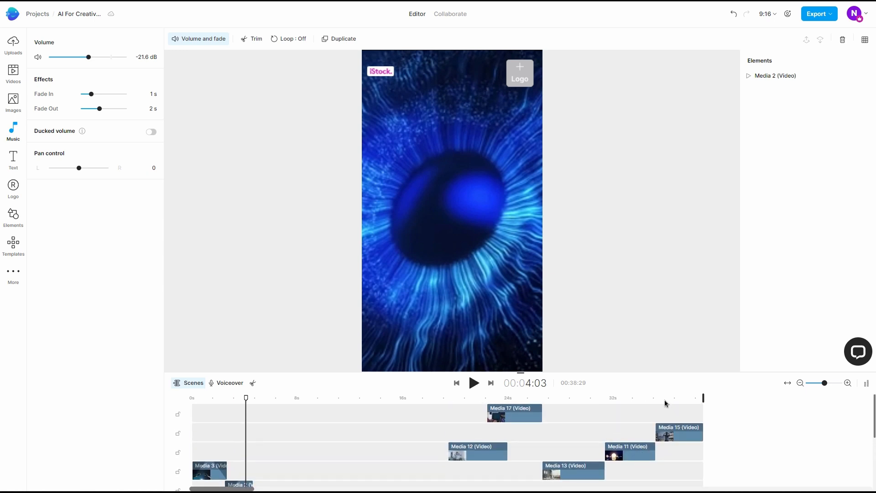
{"action": "left_click_drag", "start_coordinate": [676, 400], "coordinate": [698, 406]}
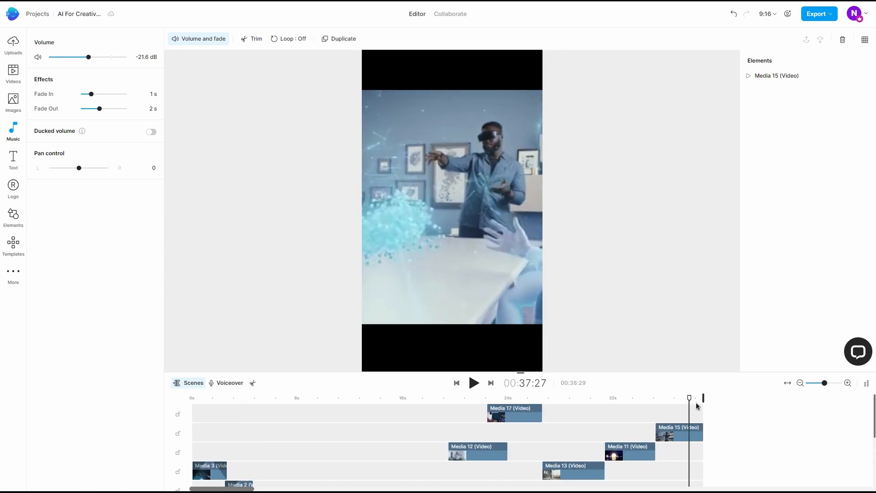
Search the stock images for "art" and add the illustration of the woman with a leafy vine tattoo at the playhead
{"action": "left_click", "coordinate": [14, 103]}
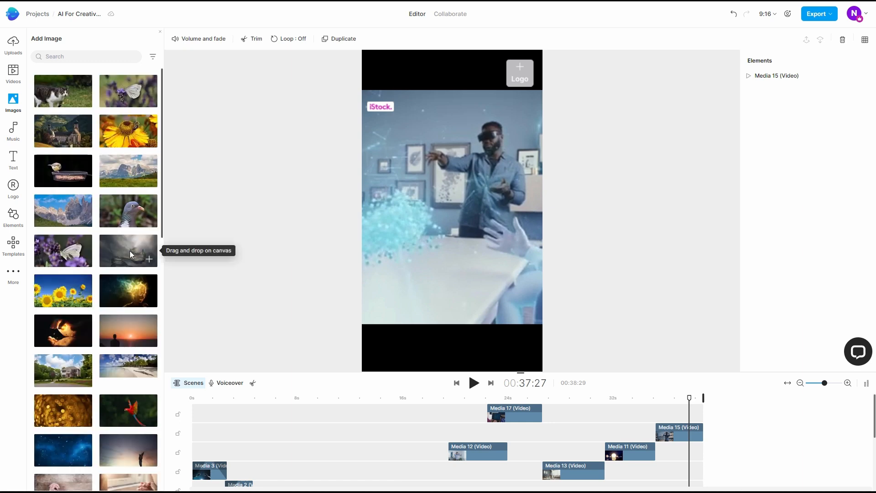
{"action": "scroll", "coordinate": [129, 252], "scroll_direction": "down", "scroll_amount": 10}
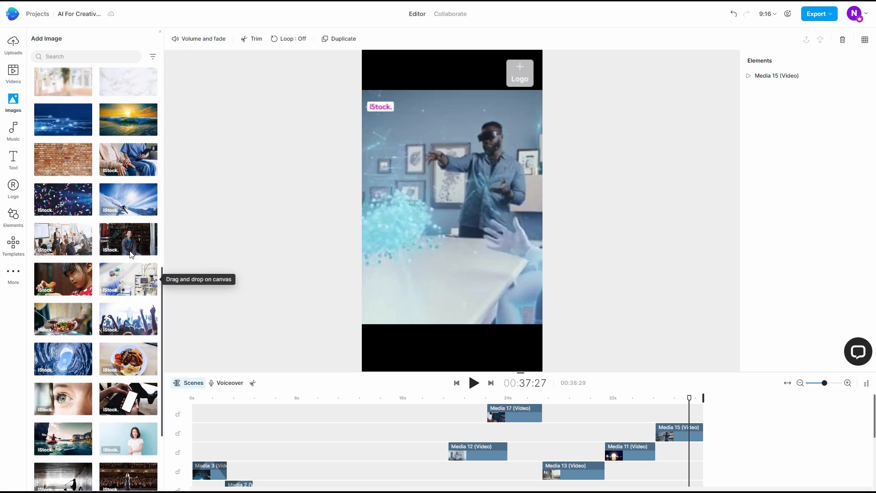
{"action": "scroll", "coordinate": [135, 316], "scroll_direction": "down", "scroll_amount": 3}
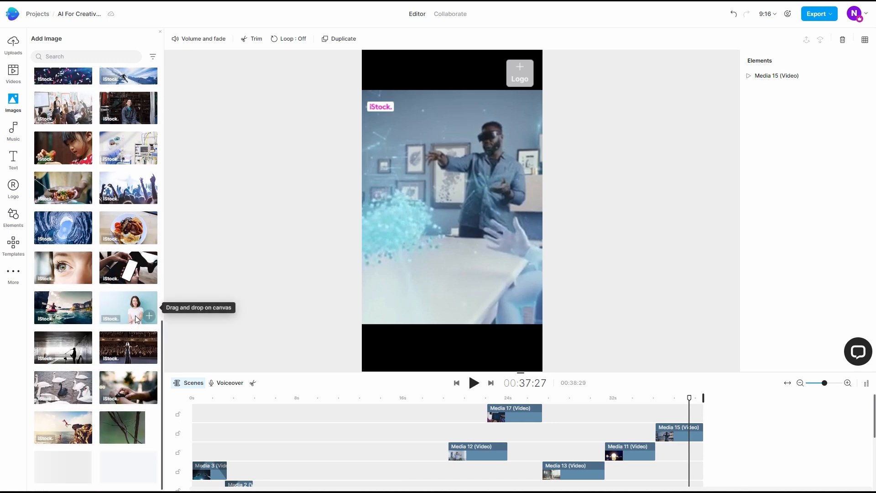
{"action": "scroll", "coordinate": [136, 314], "scroll_direction": "down", "scroll_amount": 5}
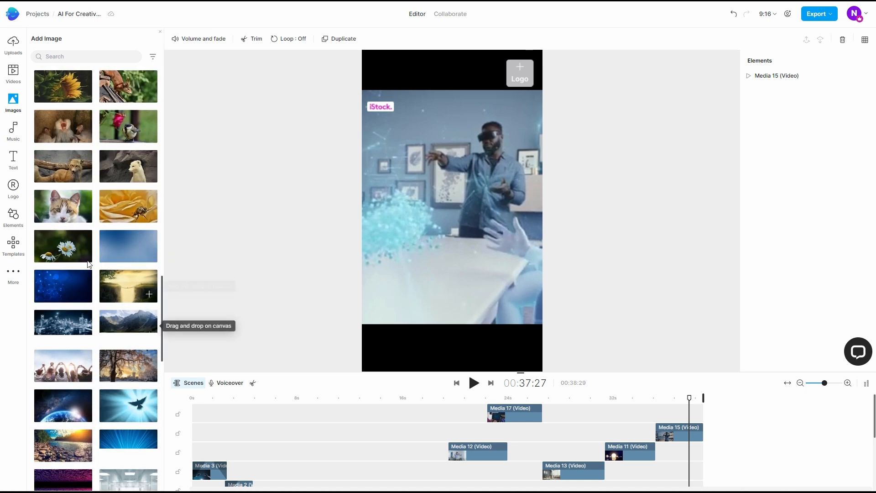
{"action": "left_click", "coordinate": [74, 54]}
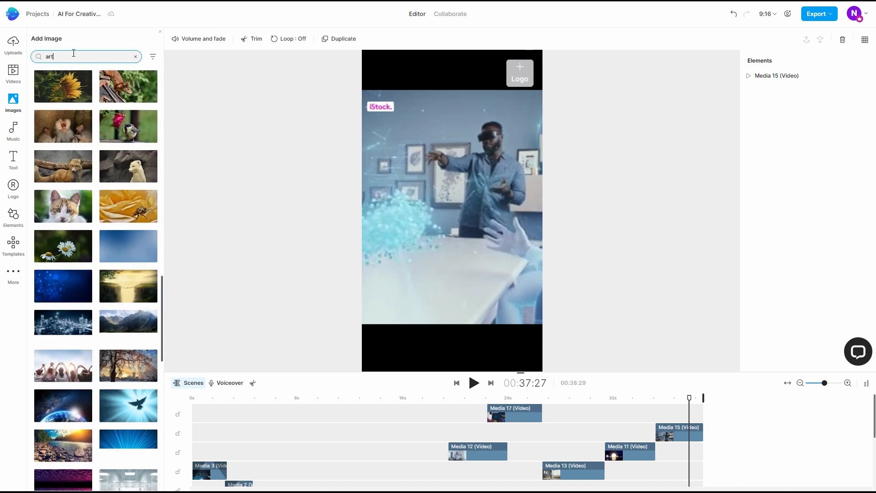
{"action": "key", "text": "Return"}
{"action": "scroll", "coordinate": [73, 182], "scroll_direction": "down", "scroll_amount": 3}
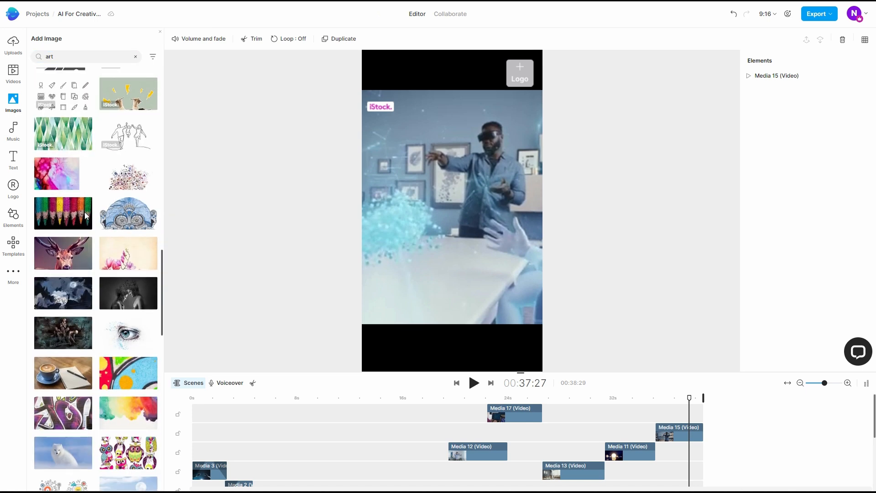
{"action": "scroll", "coordinate": [84, 212], "scroll_direction": "down", "scroll_amount": 10}
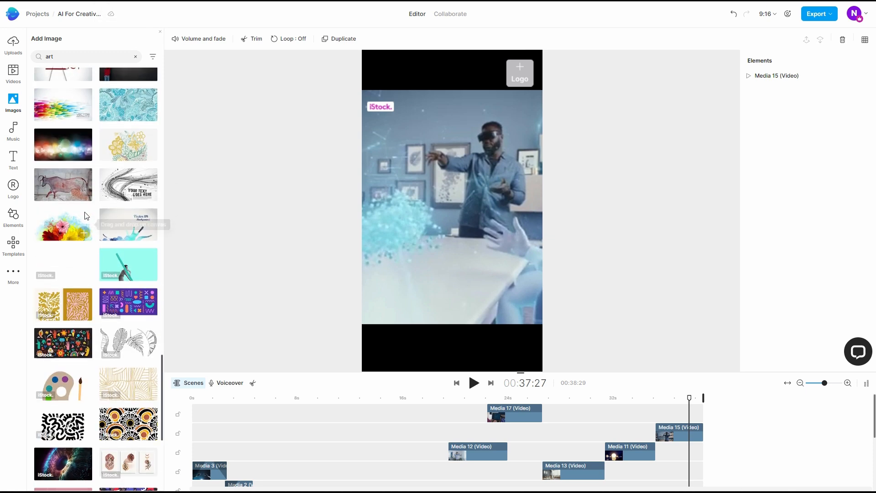
{"action": "scroll", "coordinate": [85, 215], "scroll_direction": "down", "scroll_amount": 5}
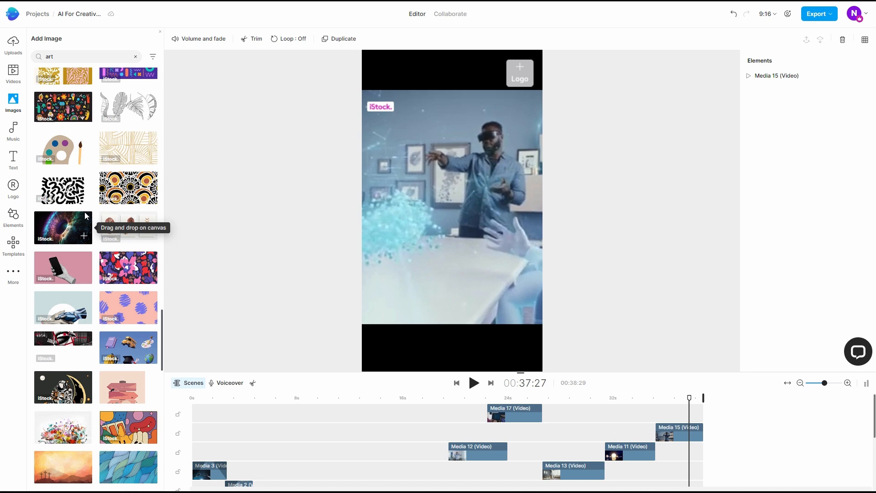
{"action": "scroll", "coordinate": [84, 212], "scroll_direction": "down", "scroll_amount": 5}
{"action": "left_click", "coordinate": [63, 219]}
Stretch the illustration across the frame's full width over the video area, and move its clip to start at 38:29, where Media 15 ends
{"action": "left_click_drag", "start_coordinate": [453, 255], "coordinate": [452, 324]}
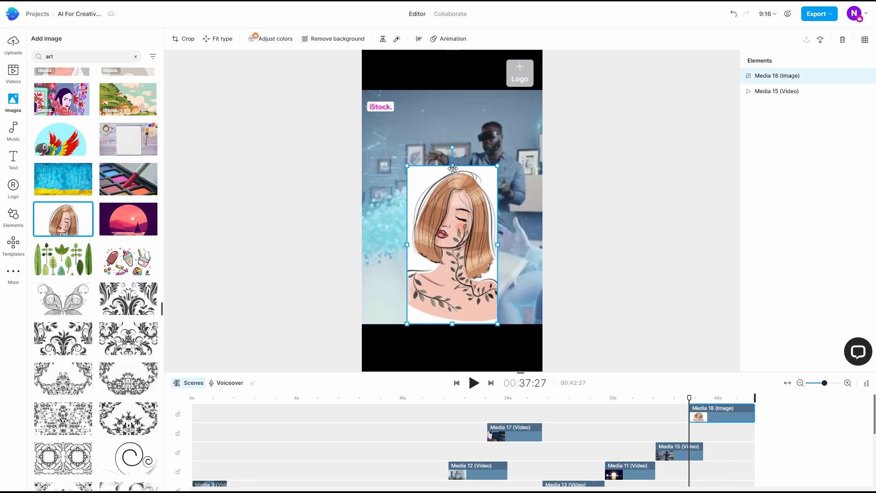
{"action": "left_click_drag", "start_coordinate": [453, 166], "coordinate": [459, 91]}
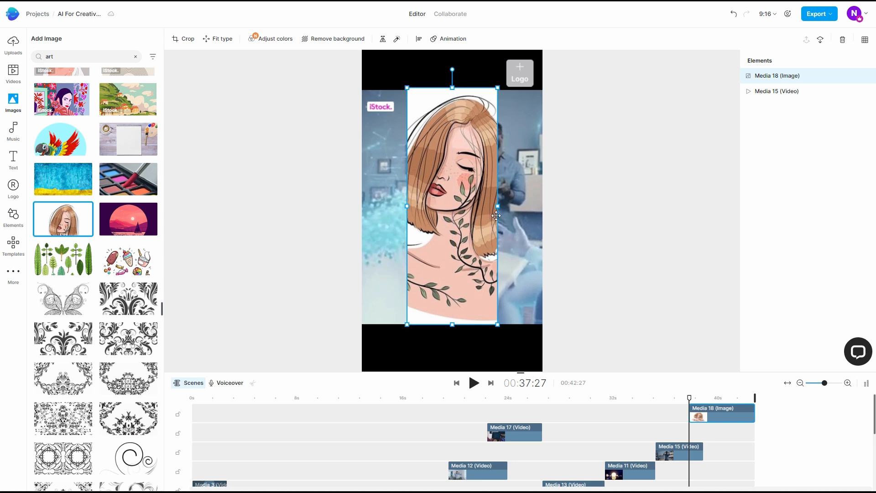
{"action": "left_click_drag", "start_coordinate": [497, 208], "coordinate": [543, 212]}
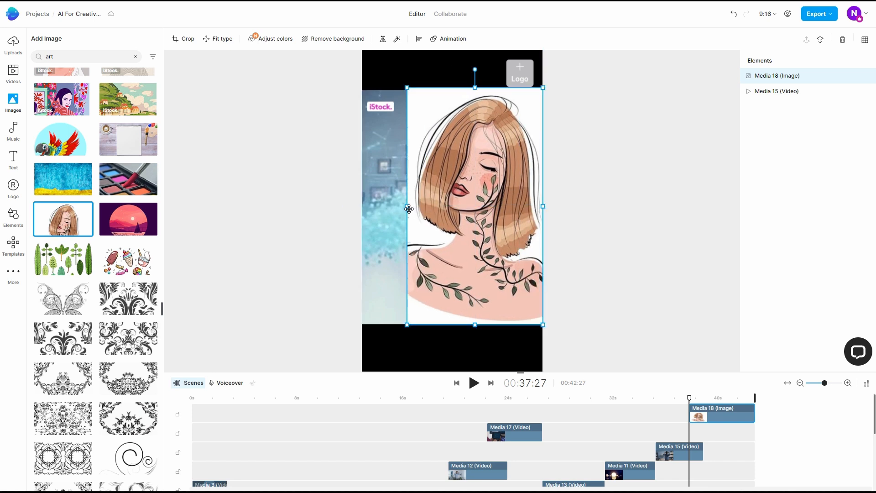
{"action": "left_click_drag", "start_coordinate": [407, 206], "coordinate": [363, 223]}
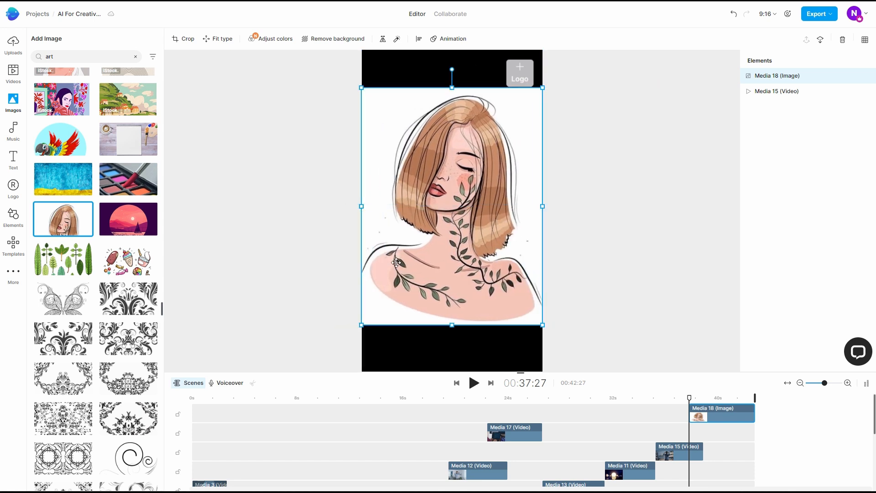
{"action": "left_click_drag", "start_coordinate": [707, 417], "coordinate": [719, 417]}
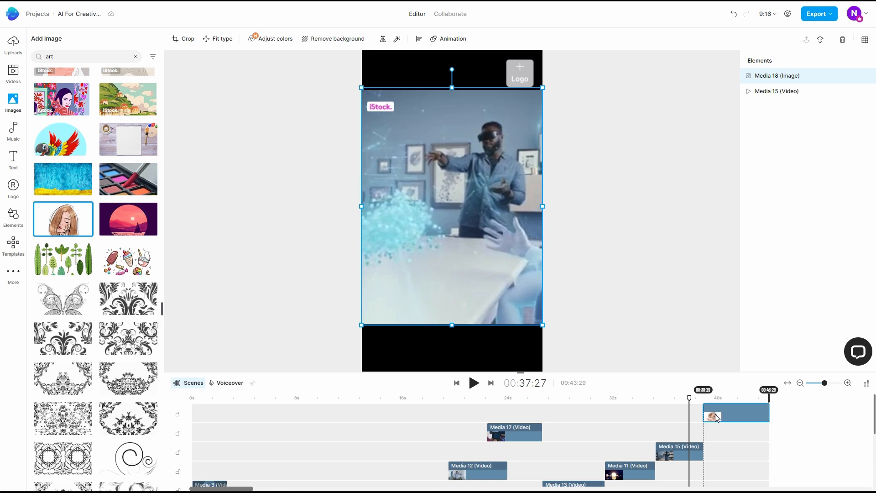
{"action": "left_click_drag", "start_coordinate": [716, 415], "coordinate": [723, 414]}
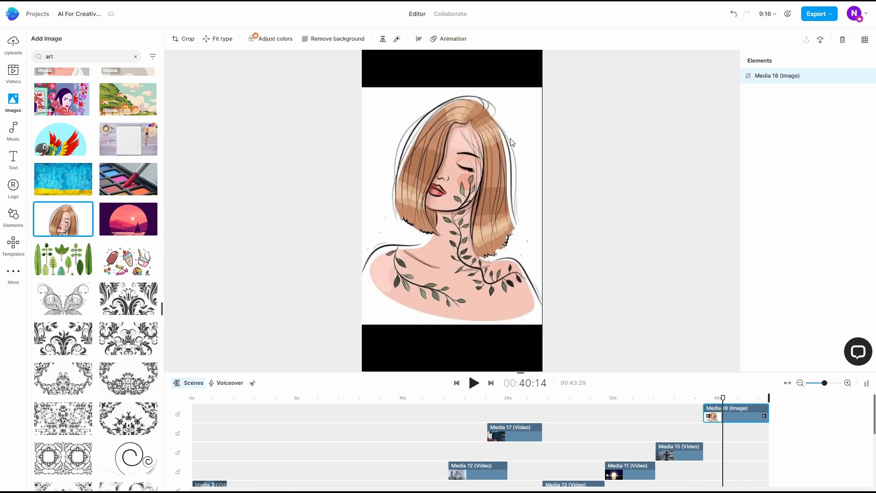
Remove the illustration's background and crop away the empty margins on both sides of the woman
{"action": "left_click", "coordinate": [715, 419]}
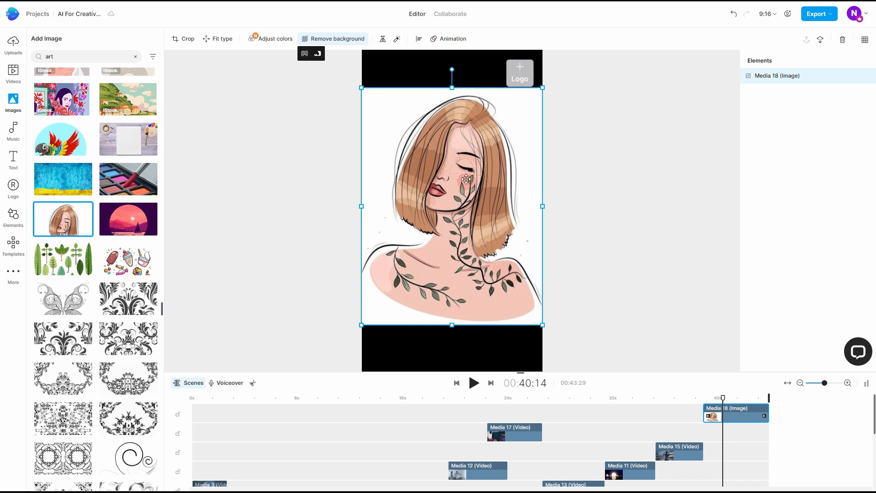
{"action": "left_click", "coordinate": [304, 55]}
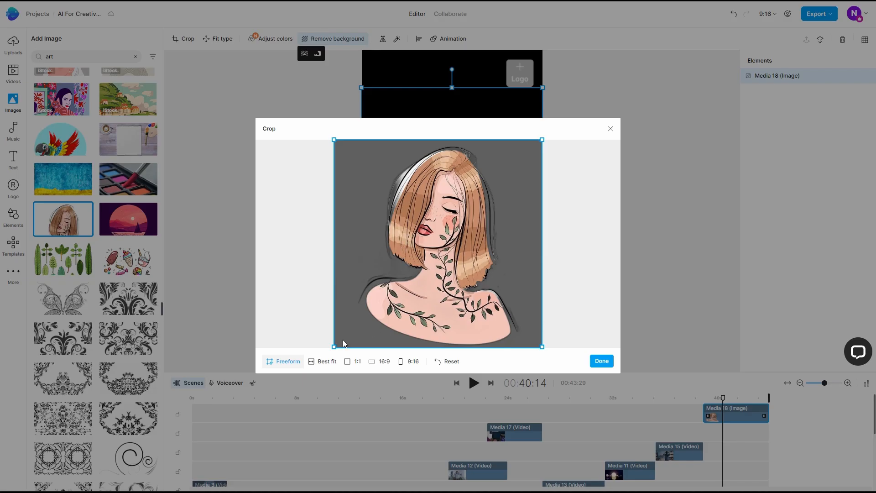
{"action": "left_click_drag", "start_coordinate": [335, 345], "coordinate": [358, 344]}
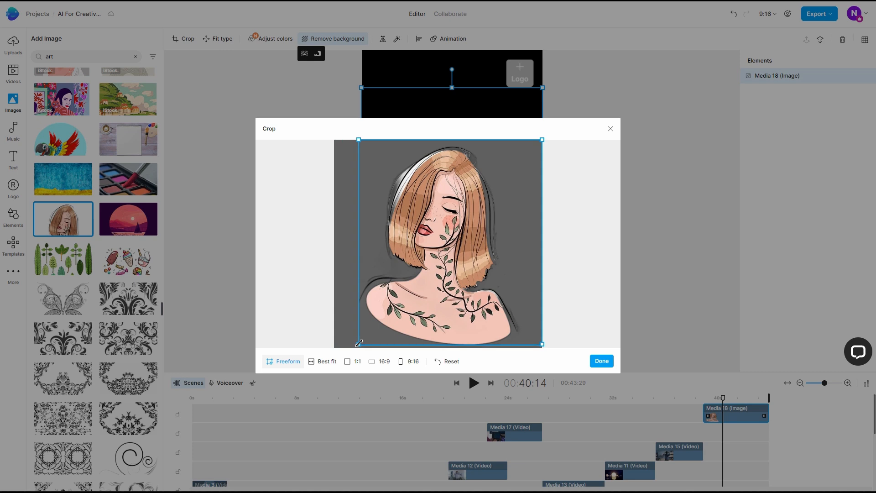
{"action": "left_click_drag", "start_coordinate": [543, 345], "coordinate": [526, 346]}
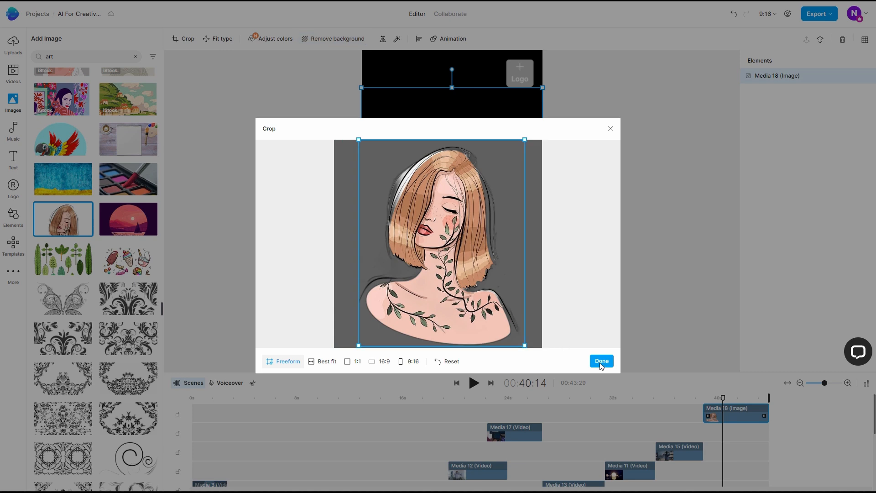
{"action": "left_click", "coordinate": [602, 361]}
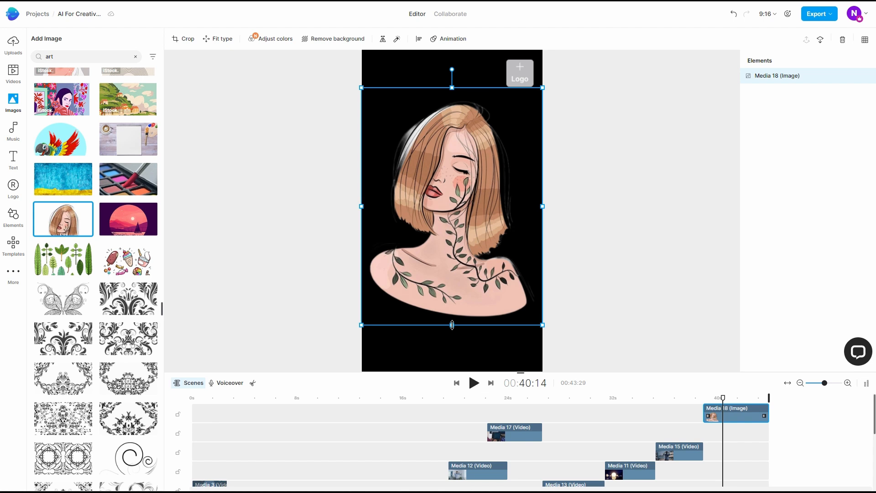
Shift the cut from Media 15 to the illustration slightly earlier, trimming Media 15 to match, and give the illustration a Fade in entrance animation
{"action": "left_click_drag", "start_coordinate": [723, 416], "coordinate": [703, 414]}
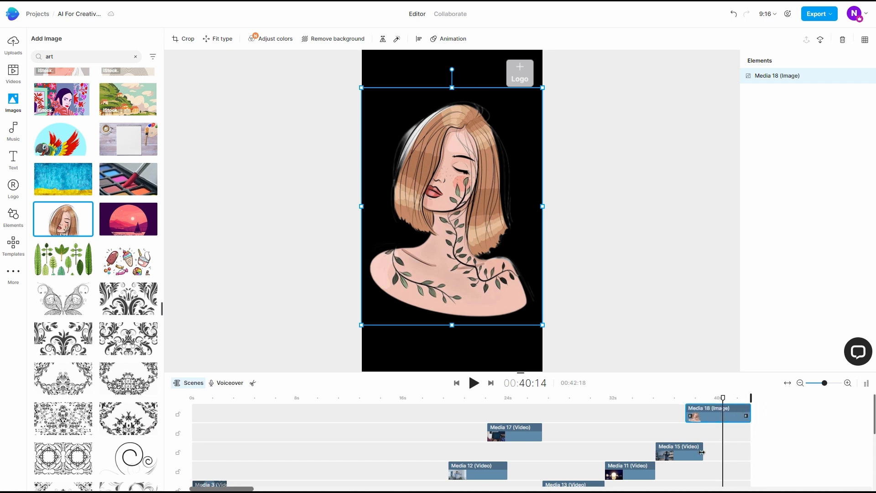
{"action": "left_click_drag", "start_coordinate": [702, 452], "coordinate": [685, 452]}
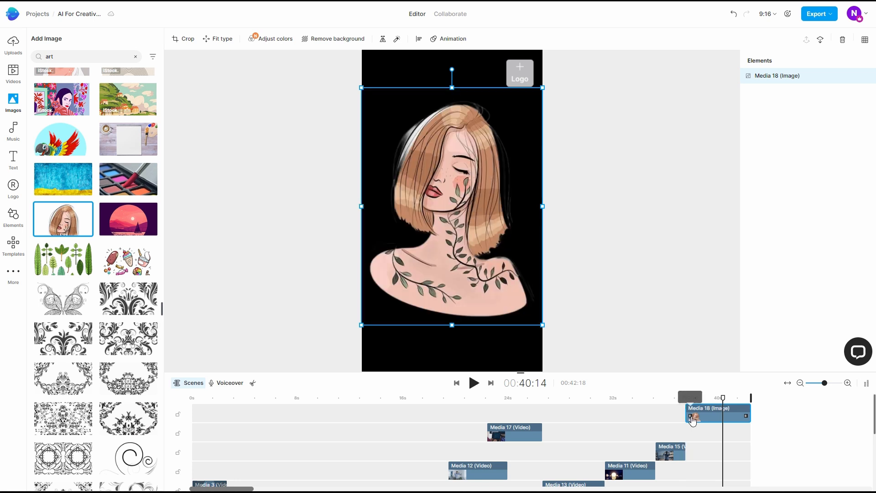
{"action": "left_click", "coordinate": [691, 417]}
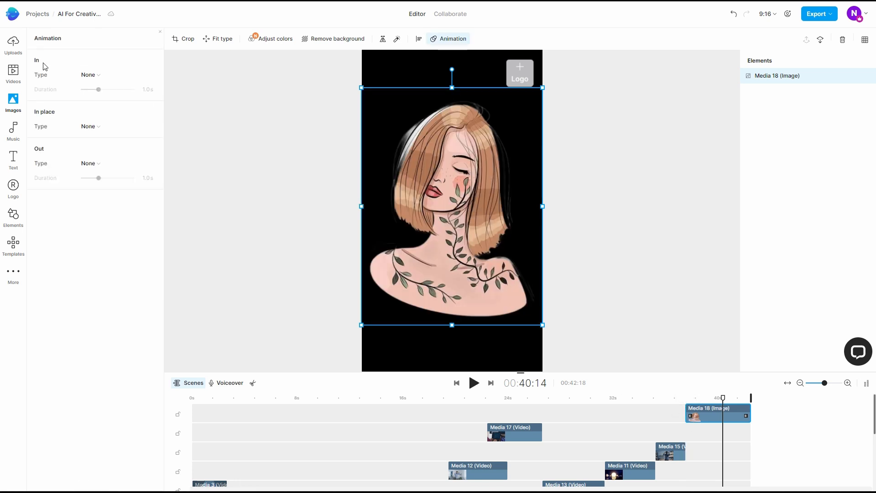
{"action": "left_click", "coordinate": [88, 75]}
{"action": "mouse_move", "coordinate": [111, 108]}
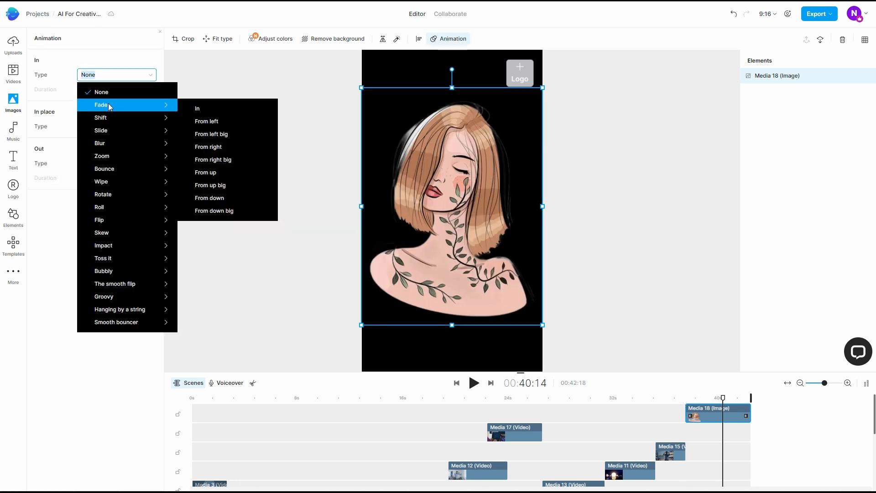
{"action": "left_click", "coordinate": [210, 111]}
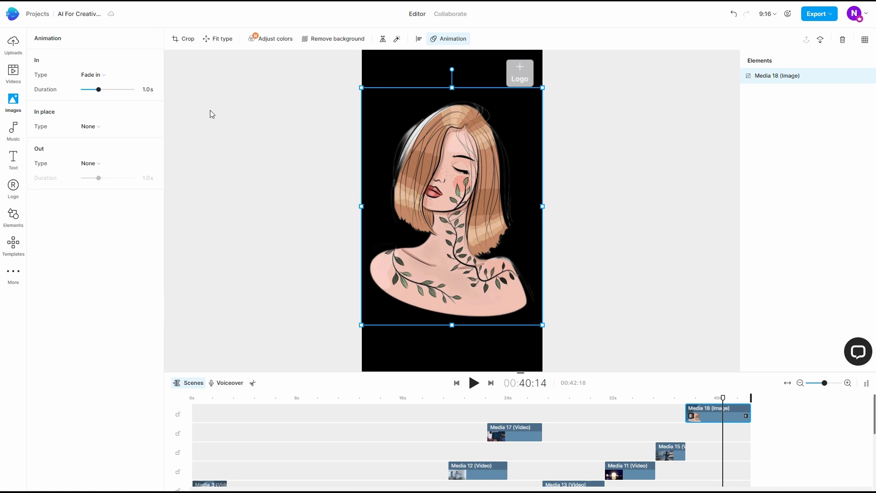
Add the "Kawaii" typography preset as a text clip above the illustration clip at the end of the timeline
{"action": "left_click", "coordinate": [15, 161]}
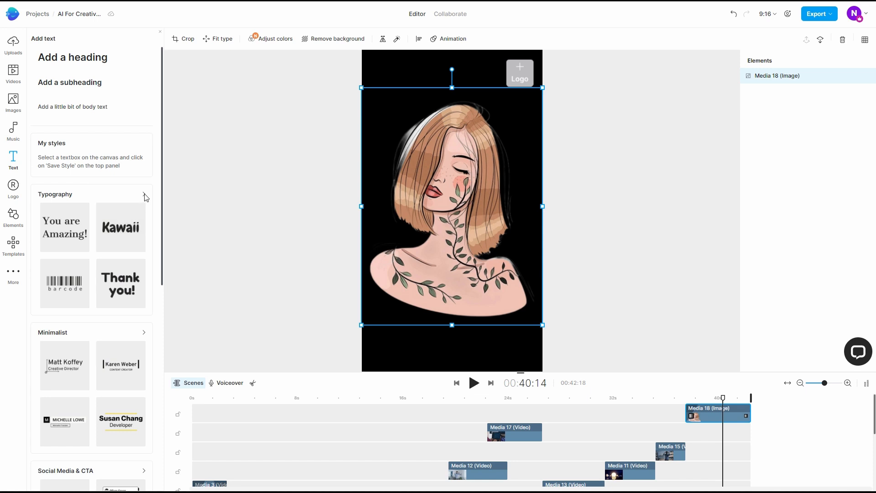
{"action": "scroll", "coordinate": [137, 224], "scroll_direction": "down", "scroll_amount": 8}
{"action": "scroll", "coordinate": [137, 183], "scroll_direction": "up", "scroll_amount": 8}
{"action": "left_click", "coordinate": [144, 196]}
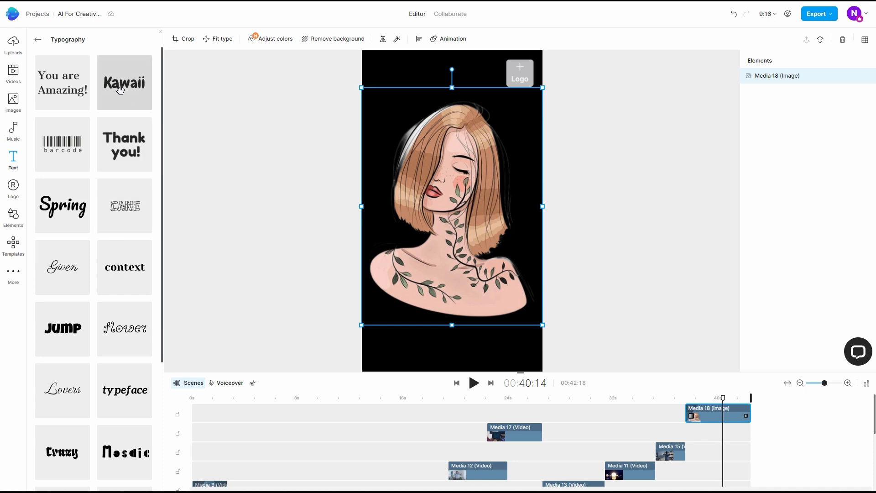
{"action": "left_click_drag", "start_coordinate": [133, 99], "coordinate": [635, 422]}
{"action": "mouse_move", "coordinate": [705, 416]}
{"action": "left_mouse_down"}
{"action": "mouse_move", "coordinate": [698, 436]}
{"action": "mouse_move", "coordinate": [691, 430]}
{"action": "mouse_move", "coordinate": [717, 416]}
{"action": "left_mouse_up"}
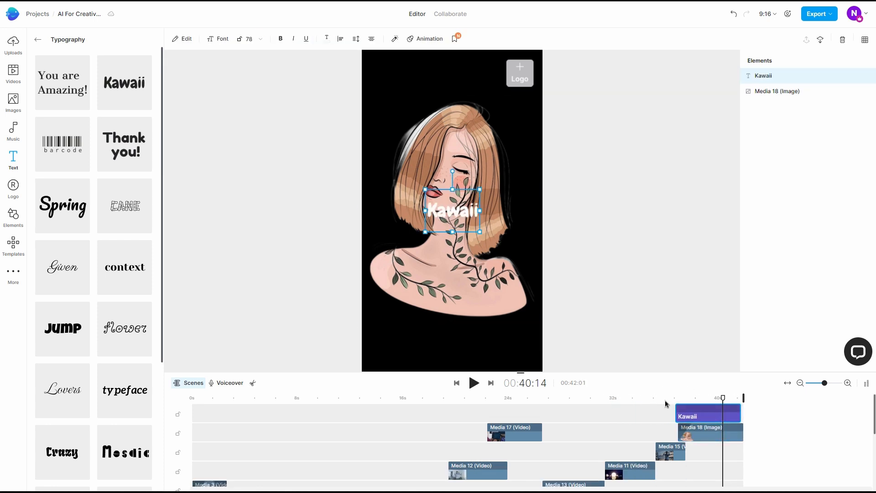
Reduce the illustration's height to free the lower part of the frame, and align the "Kawaii" text clip with the illustration clip
{"action": "left_click", "coordinate": [707, 439]}
{"action": "left_click_drag", "start_coordinate": [453, 326], "coordinate": [451, 261]}
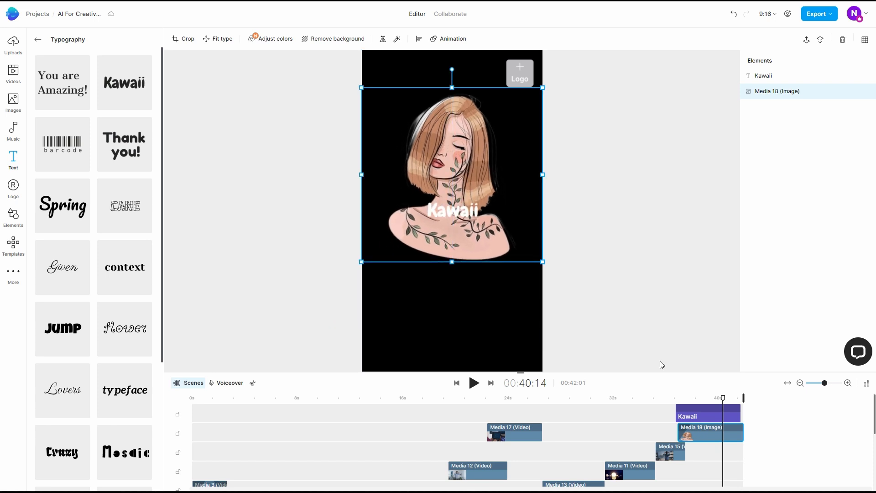
{"action": "left_click_drag", "start_coordinate": [690, 413], "coordinate": [702, 405]}
{"action": "left_click", "coordinate": [702, 400]}
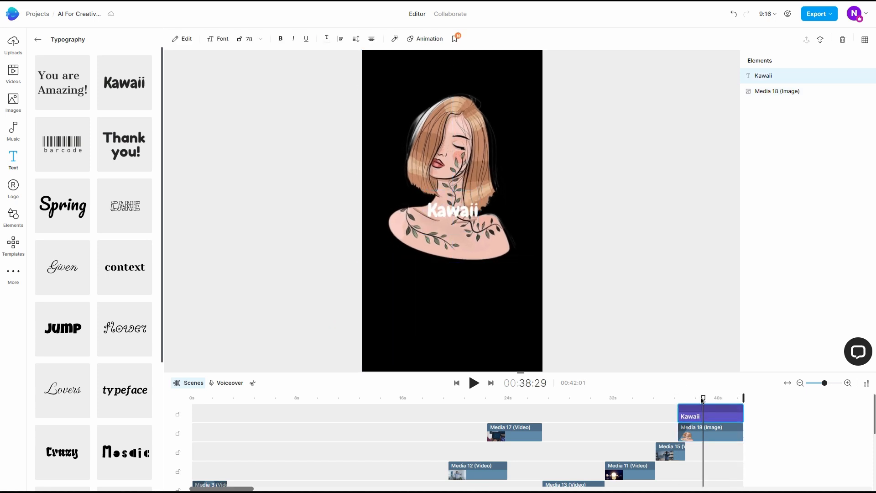
Change the "Kawaii" text to "Are You Ready?" and place it on one line just below the illustration
{"action": "double_click", "coordinate": [706, 417]}
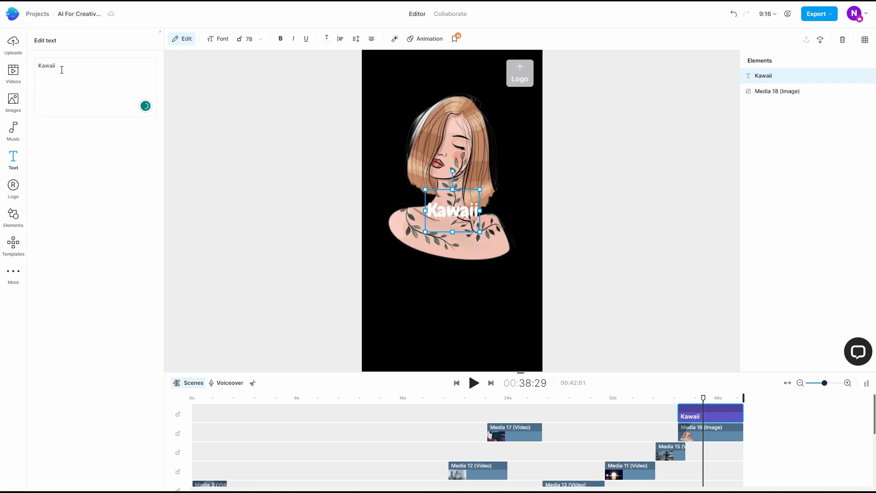
{"action": "type", "text": "Are You Ready"}
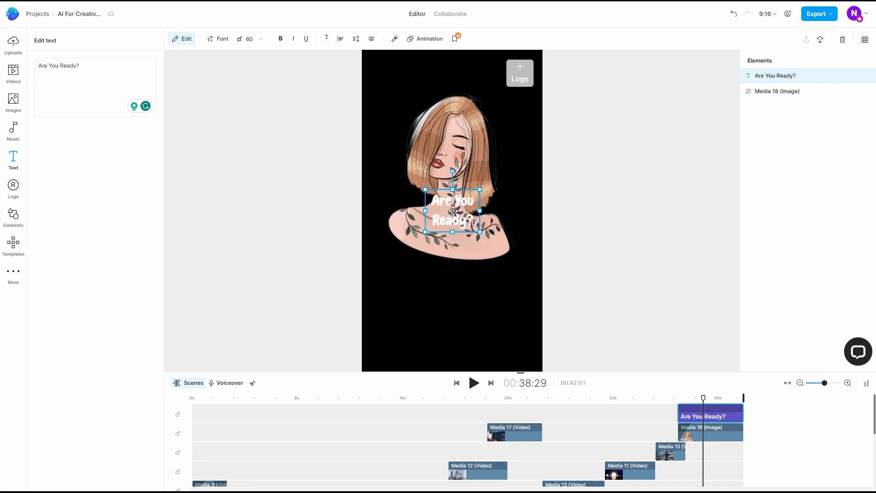
{"action": "left_click_drag", "start_coordinate": [451, 210], "coordinate": [522, 288]}
{"action": "left_click_drag", "start_coordinate": [423, 283], "coordinate": [394, 283]}
Look through the available fonts for the "Are You Ready?" text, and set its font size to 80
{"action": "left_click", "coordinate": [220, 39]}
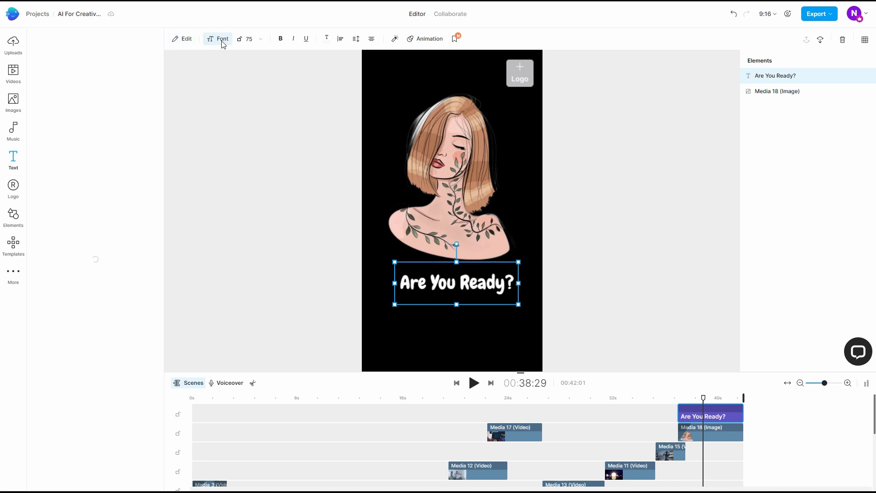
{"action": "scroll", "coordinate": [101, 210], "scroll_direction": "down", "scroll_amount": 15}
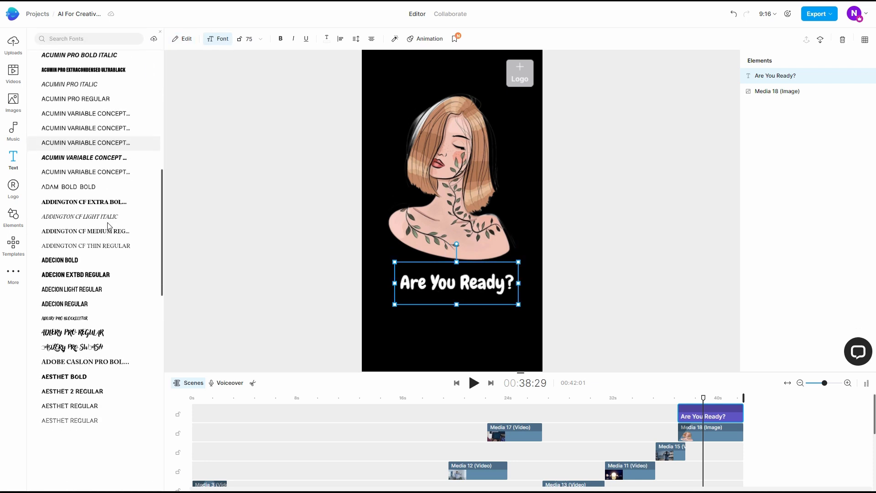
{"action": "scroll", "coordinate": [109, 226], "scroll_direction": "up", "scroll_amount": 5}
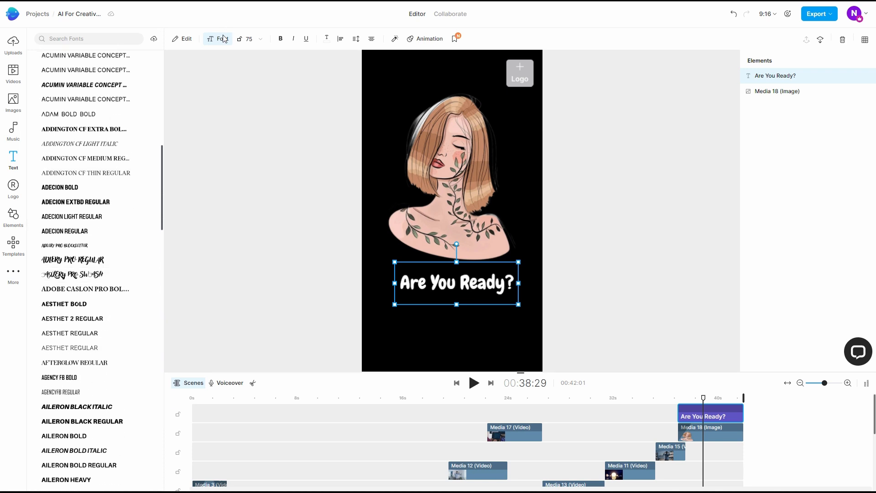
{"action": "left_click", "coordinate": [222, 38]}
{"action": "left_click", "coordinate": [258, 42]}
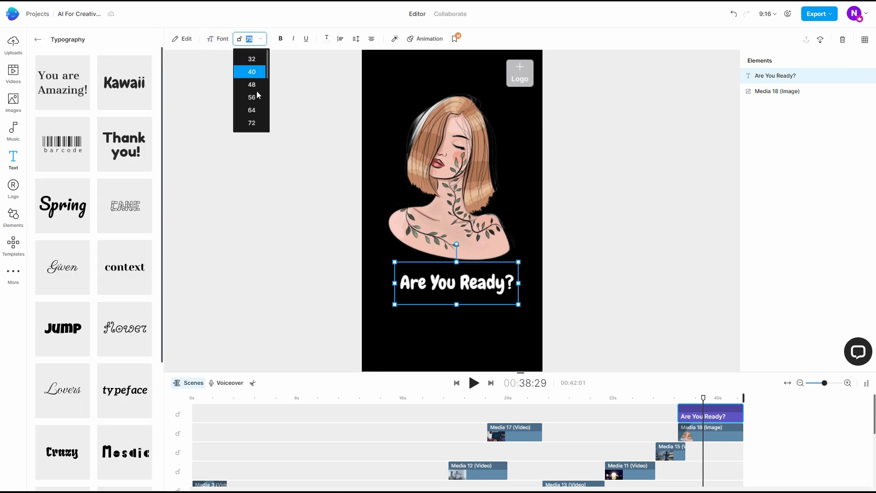
{"action": "scroll", "coordinate": [256, 98], "scroll_direction": "down", "scroll_amount": 2}
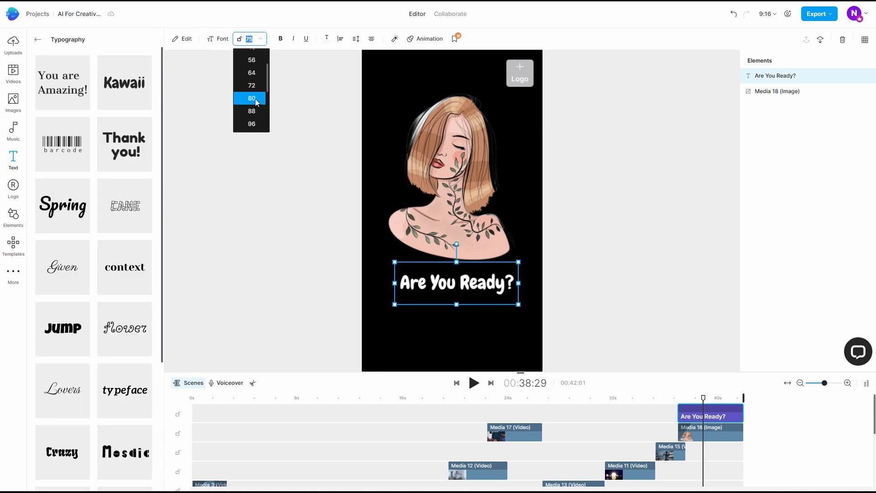
{"action": "left_click", "coordinate": [256, 99]}
Add the red YouTube handle preset from Social Media & CTA above the "Are You Ready?" clip and place it just below the caption
{"action": "mouse_move", "coordinate": [705, 402]}
{"action": "left_mouse_down"}
{"action": "mouse_move", "coordinate": [676, 404]}
{"action": "mouse_move", "coordinate": [701, 406]}
{"action": "left_mouse_up"}
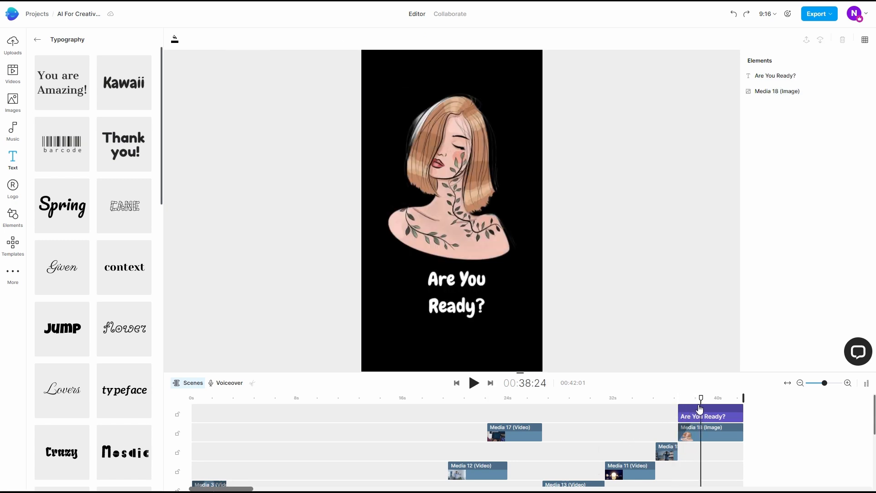
{"action": "left_click", "coordinate": [37, 39]}
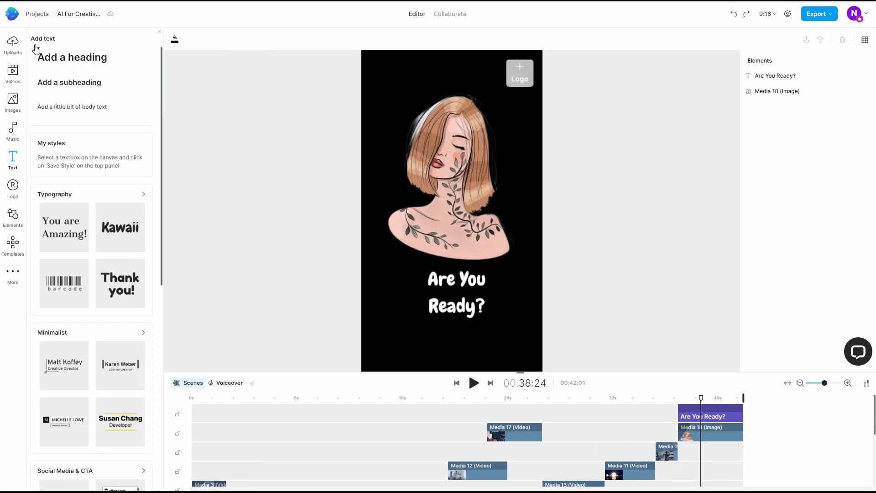
{"action": "scroll", "coordinate": [92, 279], "scroll_direction": "down", "scroll_amount": 3}
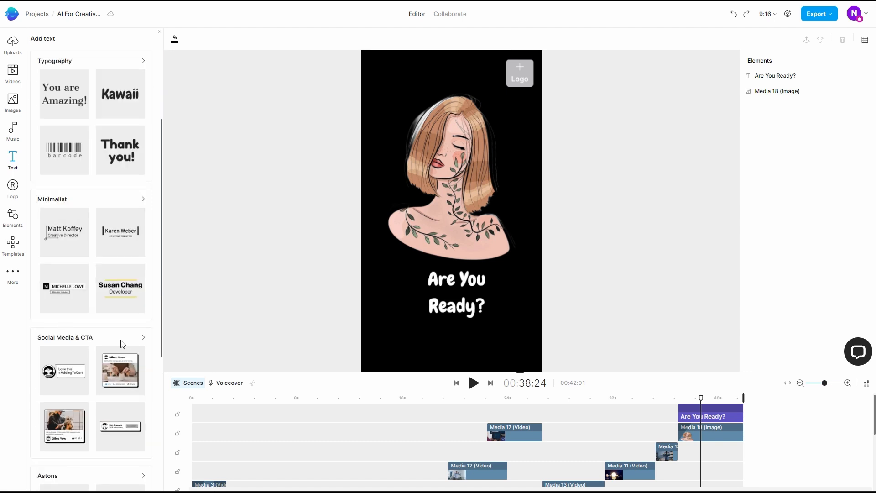
{"action": "left_click", "coordinate": [140, 338]}
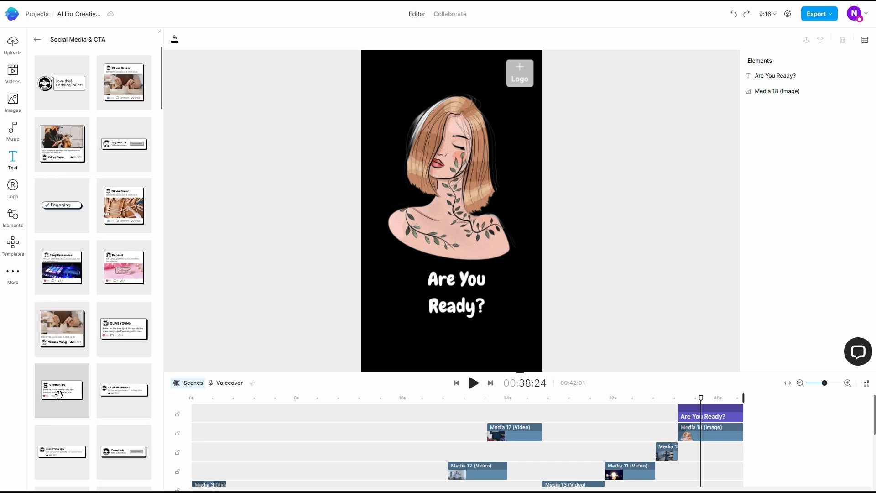
{"action": "scroll", "coordinate": [79, 365], "scroll_direction": "down", "scroll_amount": 10}
{"action": "scroll", "coordinate": [119, 411], "scroll_direction": "down", "scroll_amount": 10}
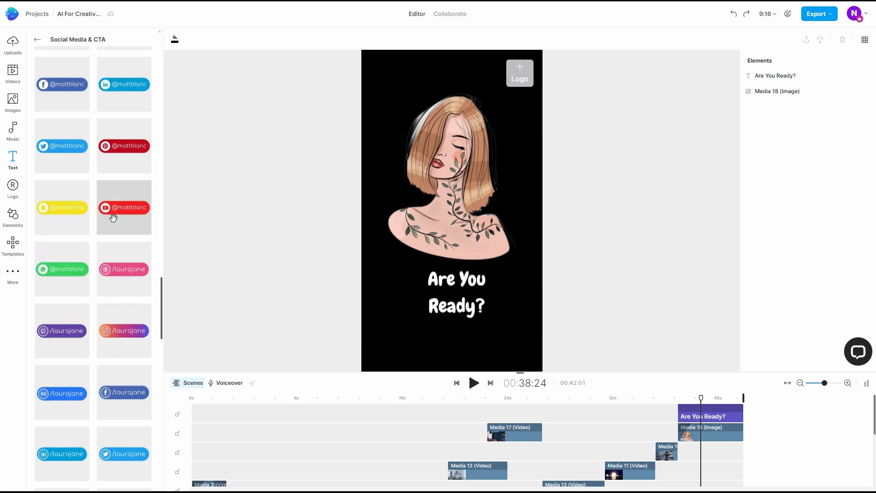
{"action": "left_click_drag", "start_coordinate": [112, 210], "coordinate": [731, 415]}
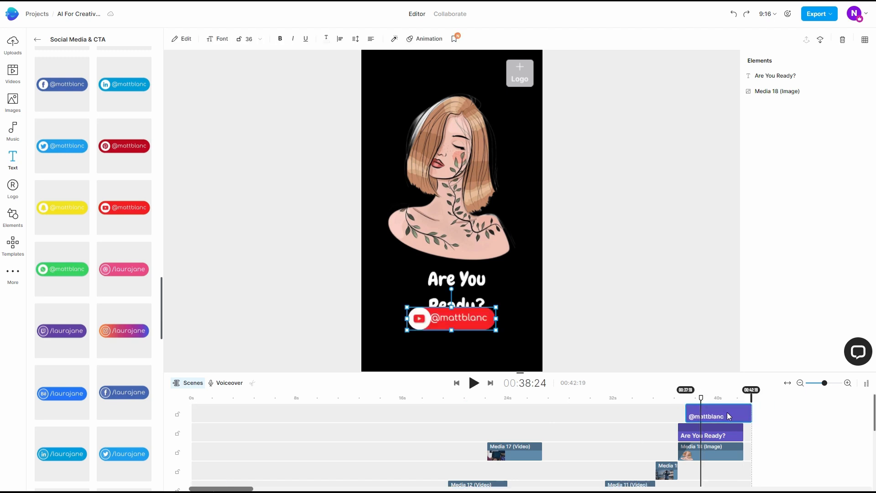
{"action": "left_click_drag", "start_coordinate": [452, 320], "coordinate": [455, 338]}
{"action": "double_click", "coordinate": [455, 337]}
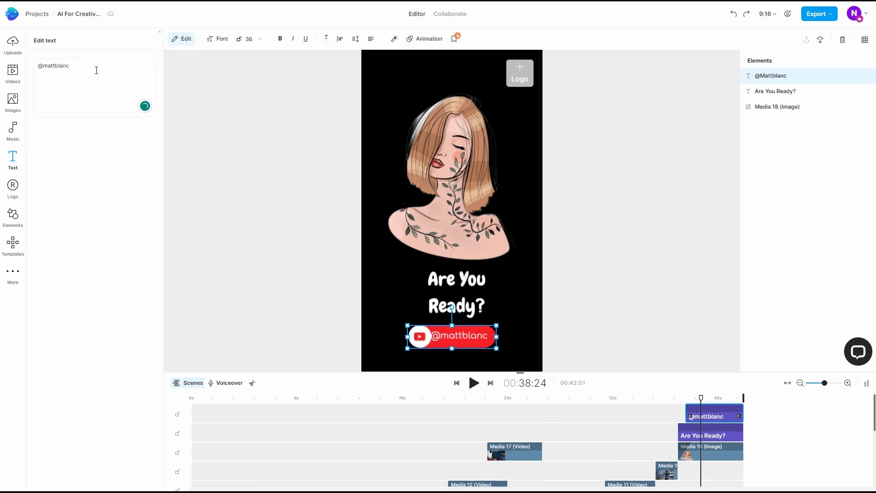
{"action": "left_click_drag", "start_coordinate": [96, 70], "coordinate": [29, 68]}
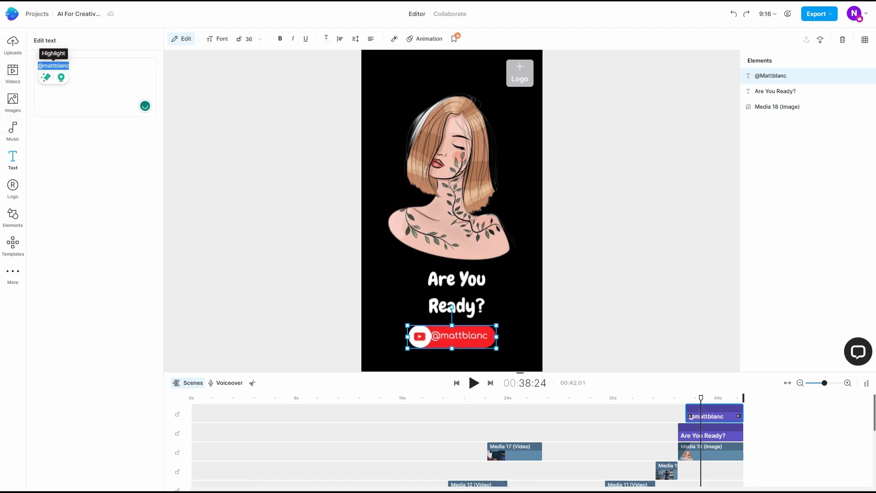
{"action": "type", "text": "@askNK"}
{"action": "left_click", "coordinate": [97, 292]}
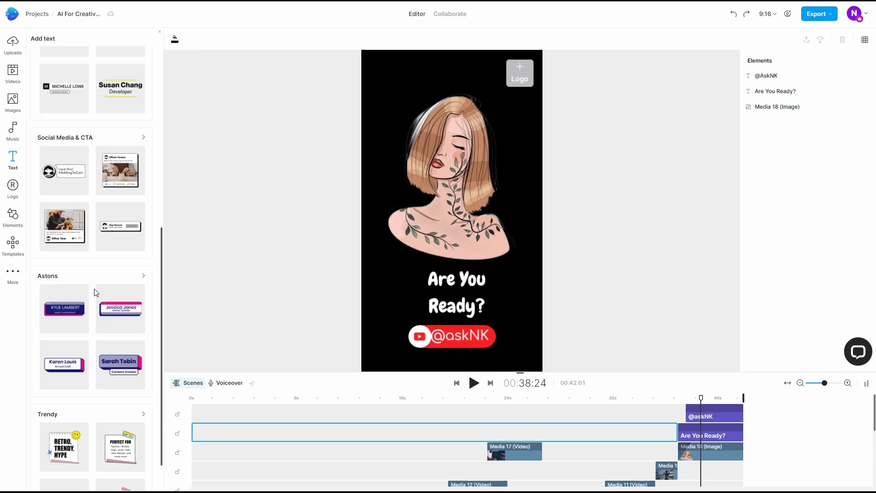
{"action": "scroll", "coordinate": [96, 293], "scroll_direction": "up", "scroll_amount": 3}
{"action": "scroll", "coordinate": [91, 297], "scroll_direction": "down", "scroll_amount": 3}
{"action": "scroll", "coordinate": [86, 405], "scroll_direction": "up", "scroll_amount": 8}
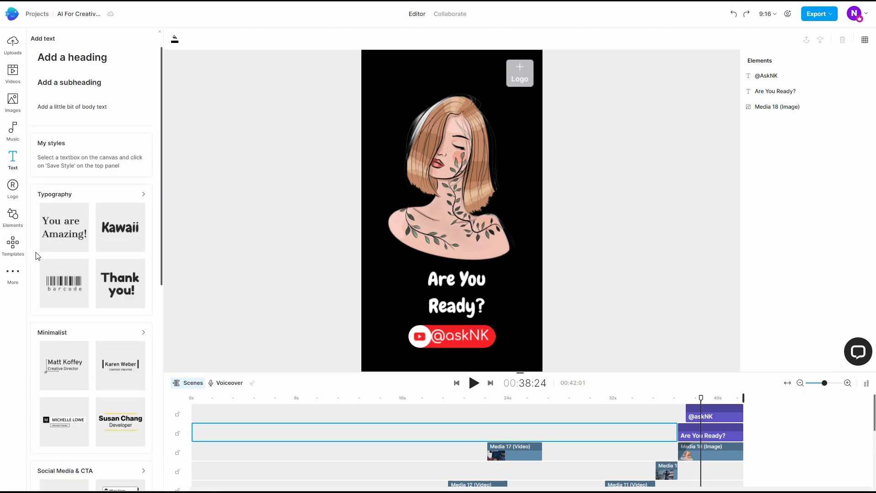
Add the red heart notification sticker from the Social Media stickers beside the YouTube handle badge
{"action": "left_click", "coordinate": [13, 223]}
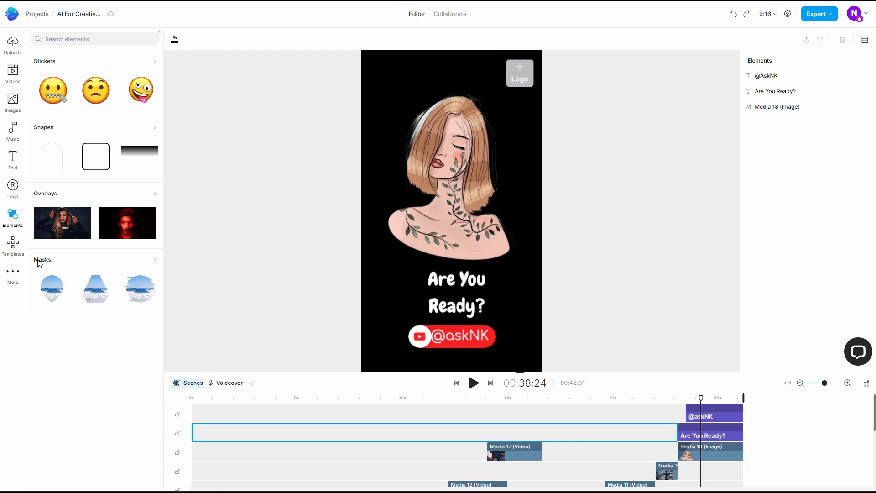
{"action": "left_click", "coordinate": [152, 60]}
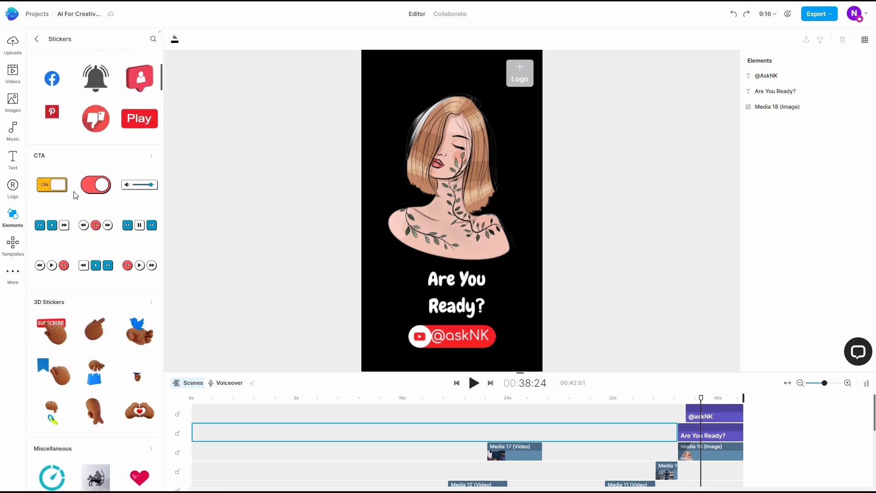
{"action": "scroll", "coordinate": [69, 308], "scroll_direction": "down", "scroll_amount": 10}
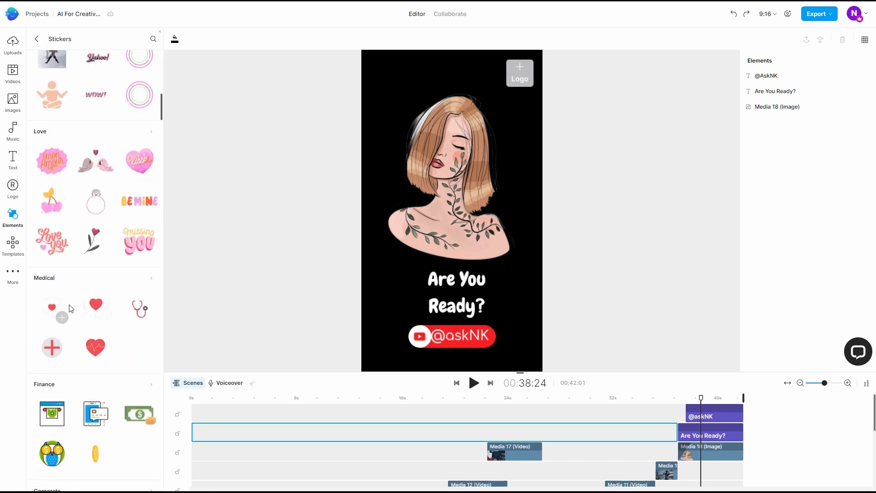
{"action": "scroll", "coordinate": [71, 308], "scroll_direction": "down", "scroll_amount": 3}
{"action": "scroll", "coordinate": [71, 309], "scroll_direction": "down", "scroll_amount": 20}
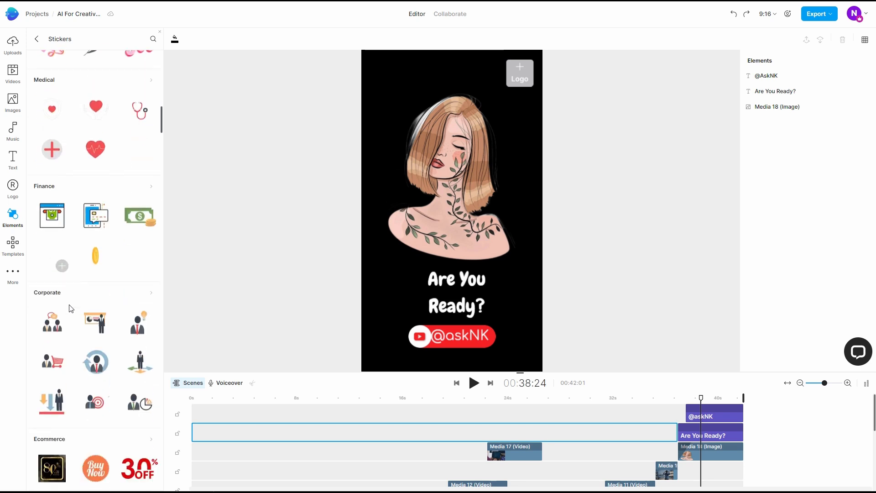
{"action": "scroll", "coordinate": [71, 308], "scroll_direction": "down", "scroll_amount": 15}
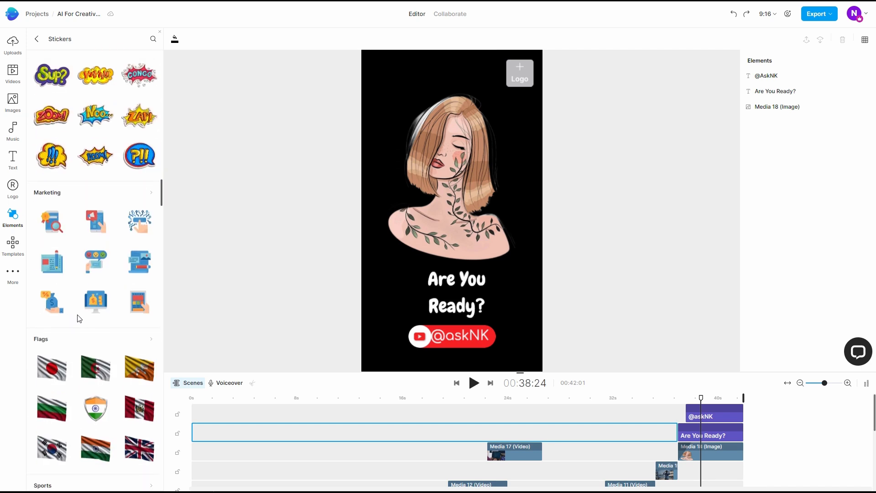
{"action": "scroll", "coordinate": [89, 338], "scroll_direction": "down", "scroll_amount": 2}
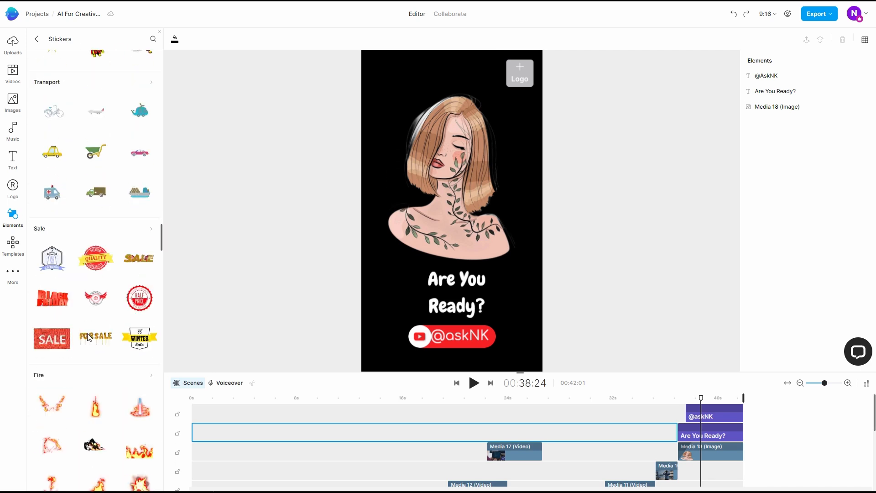
{"action": "scroll", "coordinate": [94, 321], "scroll_direction": "up", "scroll_amount": 20}
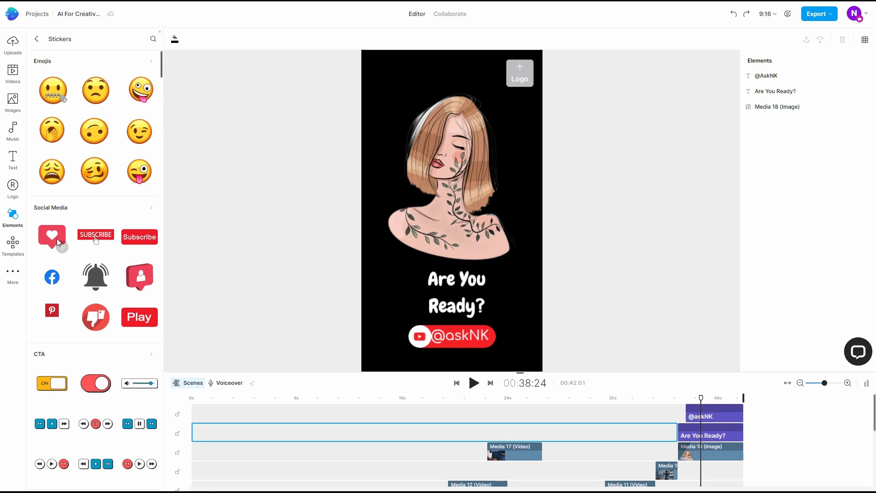
{"action": "left_click_drag", "start_coordinate": [59, 237], "coordinate": [518, 336]}
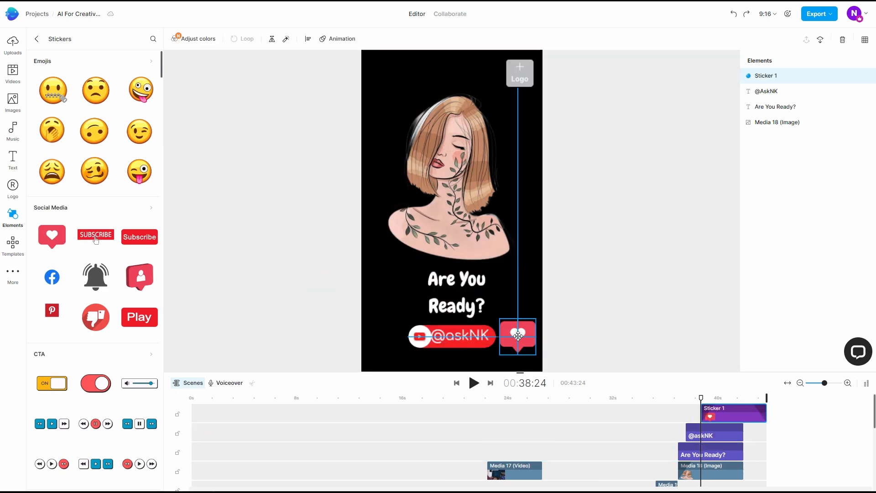
Shrink the heart sticker, line it up beside the YouTube badge, and trim its clip to end with the clips beneath it
{"action": "left_click_drag", "start_coordinate": [458, 338], "coordinate": [434, 338]}
{"action": "mouse_move", "coordinate": [518, 337]}
{"action": "left_mouse_down"}
{"action": "mouse_move", "coordinate": [510, 337]}
{"action": "mouse_move", "coordinate": [520, 345]}
{"action": "mouse_move", "coordinate": [514, 338]}
{"action": "left_mouse_up"}
{"action": "left_click_drag", "start_coordinate": [440, 336], "coordinate": [482, 340]}
{"action": "left_click", "coordinate": [513, 341]}
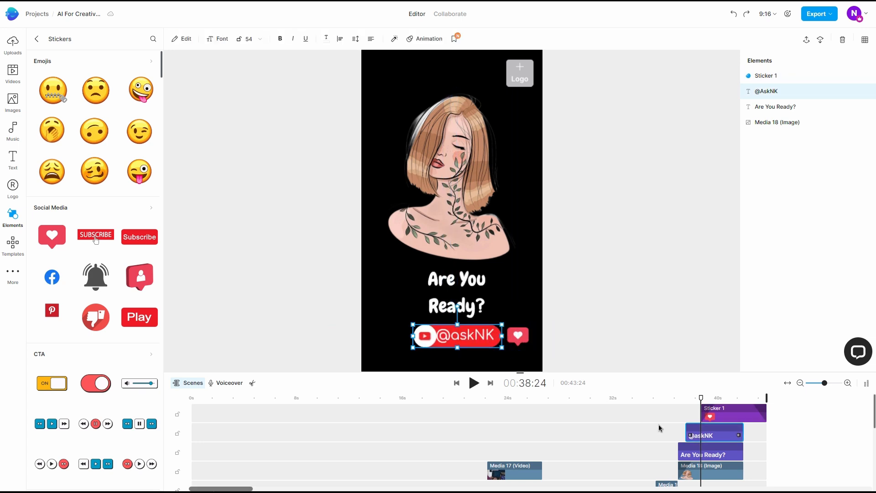
{"action": "left_click_drag", "start_coordinate": [767, 413], "coordinate": [740, 416]}
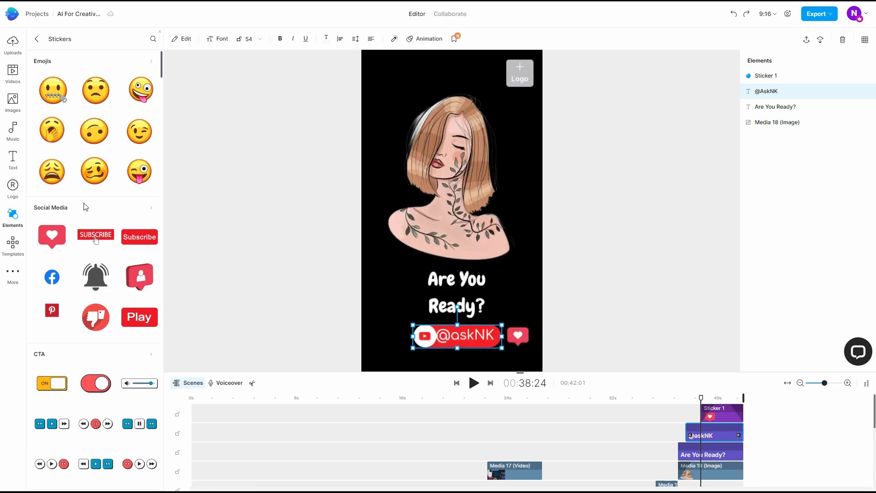
{"action": "scroll", "coordinate": [86, 228], "scroll_direction": "down", "scroll_amount": 10}
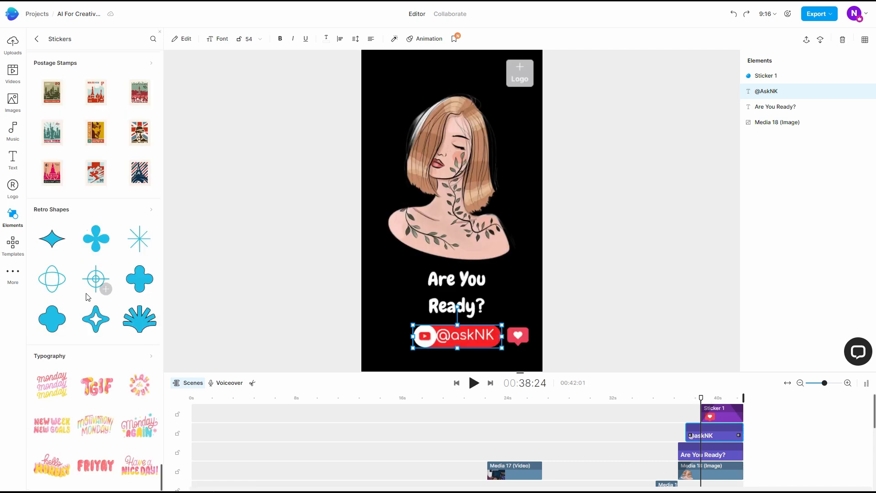
{"action": "left_click", "coordinate": [13, 101]}
{"action": "left_click", "coordinate": [14, 133]}
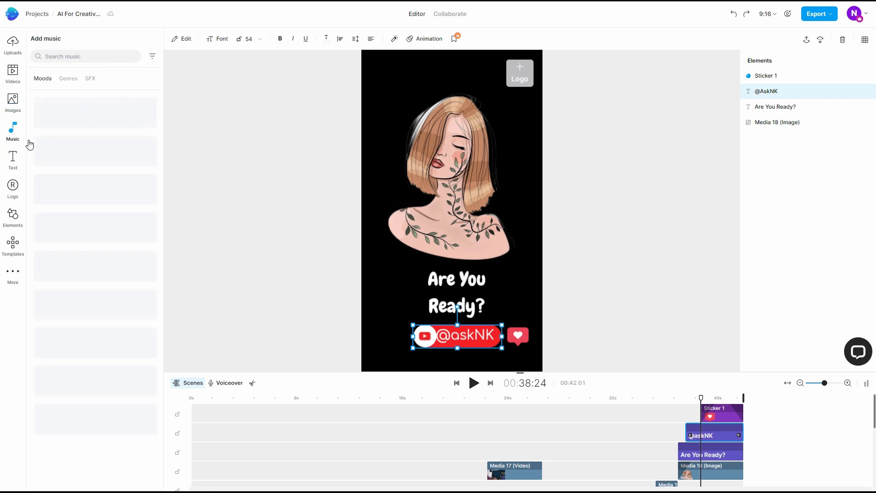
{"action": "left_click", "coordinate": [13, 73]}
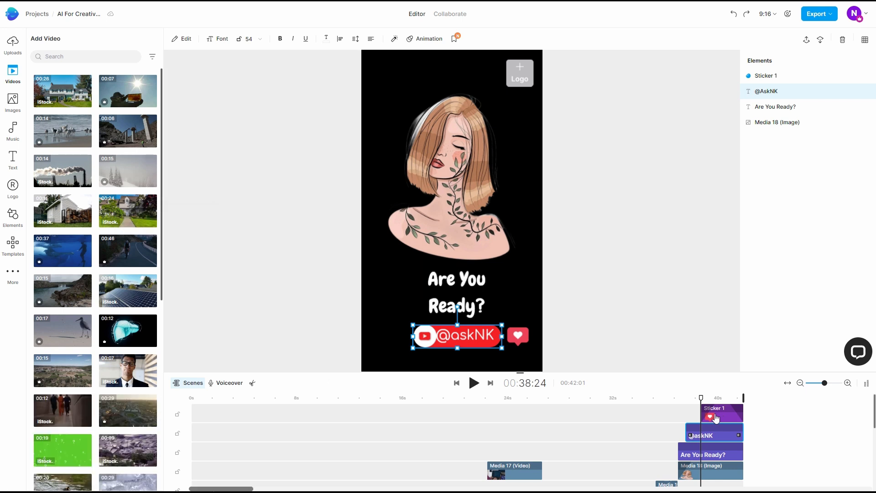
{"action": "scroll", "coordinate": [611, 438], "scroll_direction": "down", "scroll_amount": 6}
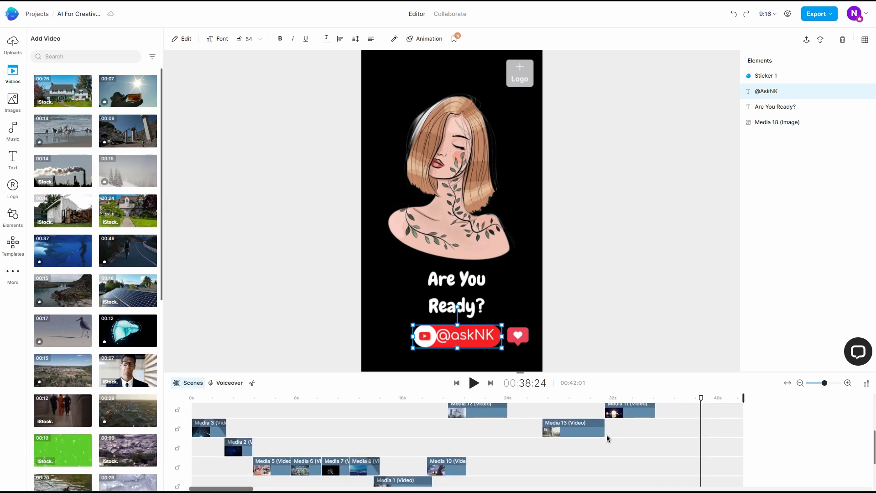
{"action": "scroll", "coordinate": [663, 448], "scroll_direction": "up", "scroll_amount": 5}
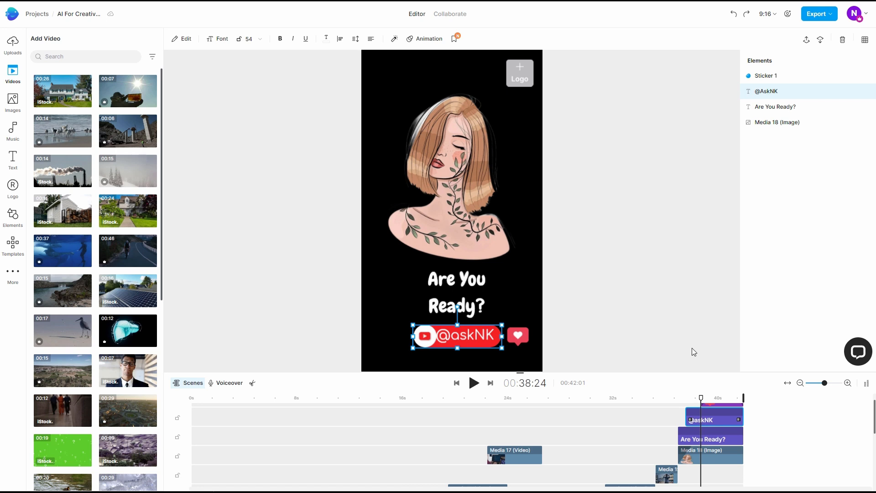
Export the finished video in 1080p Full HD quality
{"action": "left_click", "coordinate": [824, 17]}
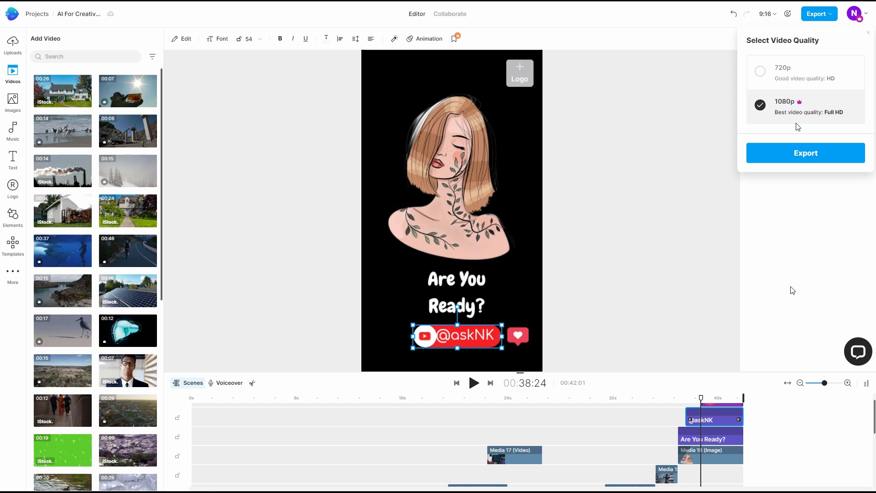
{"action": "left_click", "coordinate": [805, 156]}
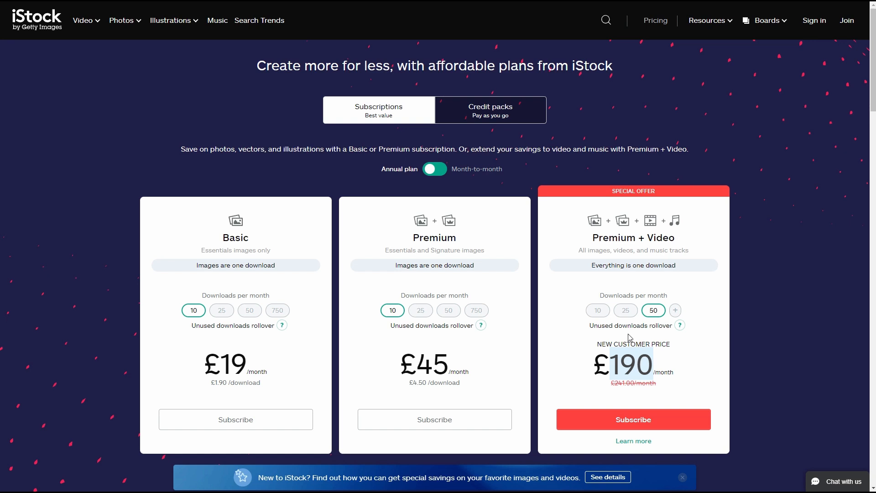
Check the price of 10 monthly downloads on iStock's Premium + Video plan, and compare it with Shutterstock's and Storyblocks' plan prices
{"action": "left_click", "coordinate": [597, 311]}
{"action": "mouse_move", "coordinate": [649, 364]}
{"action": "left_mouse_down"}
{"action": "mouse_move", "coordinate": [601, 370]}
{"action": "mouse_move", "coordinate": [642, 368]}
{"action": "left_mouse_up"}
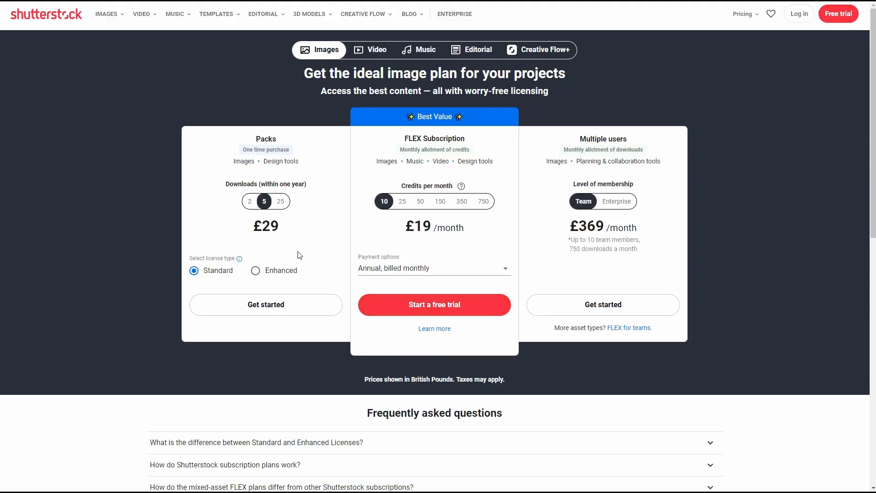
{"action": "left_click_drag", "start_coordinate": [267, 230], "coordinate": [277, 230]}
{"action": "left_click_drag", "start_coordinate": [414, 229], "coordinate": [432, 228]}
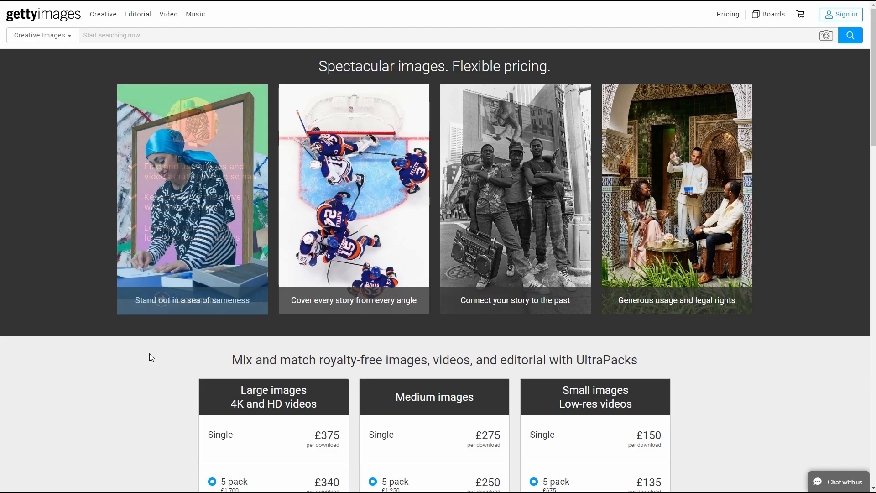
{"action": "scroll", "coordinate": [132, 385], "scroll_direction": "down", "scroll_amount": 5}
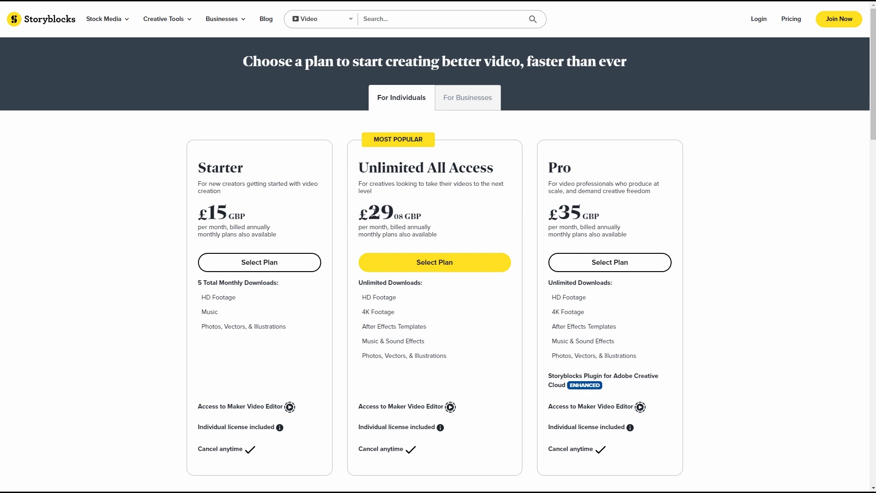
{"action": "left_click_drag", "start_coordinate": [375, 212], "coordinate": [401, 215]}
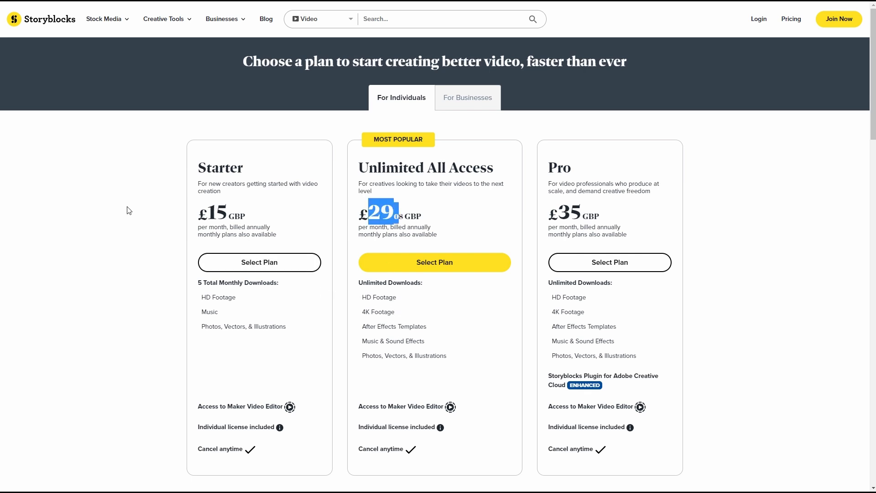